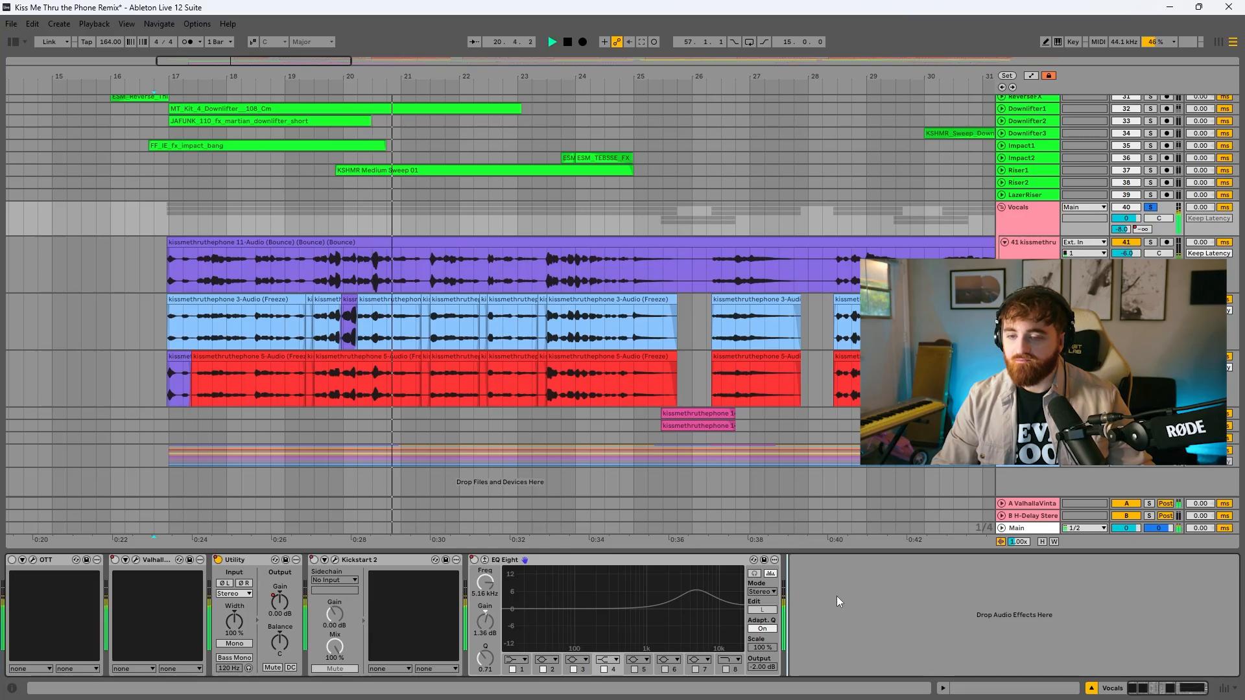
# Stop playback and inspect the Gain Reduction and CLA plugins on the main vocal track (41), looking over the vocal clips
pyautogui.click(441, 264)
pyautogui.press('space')
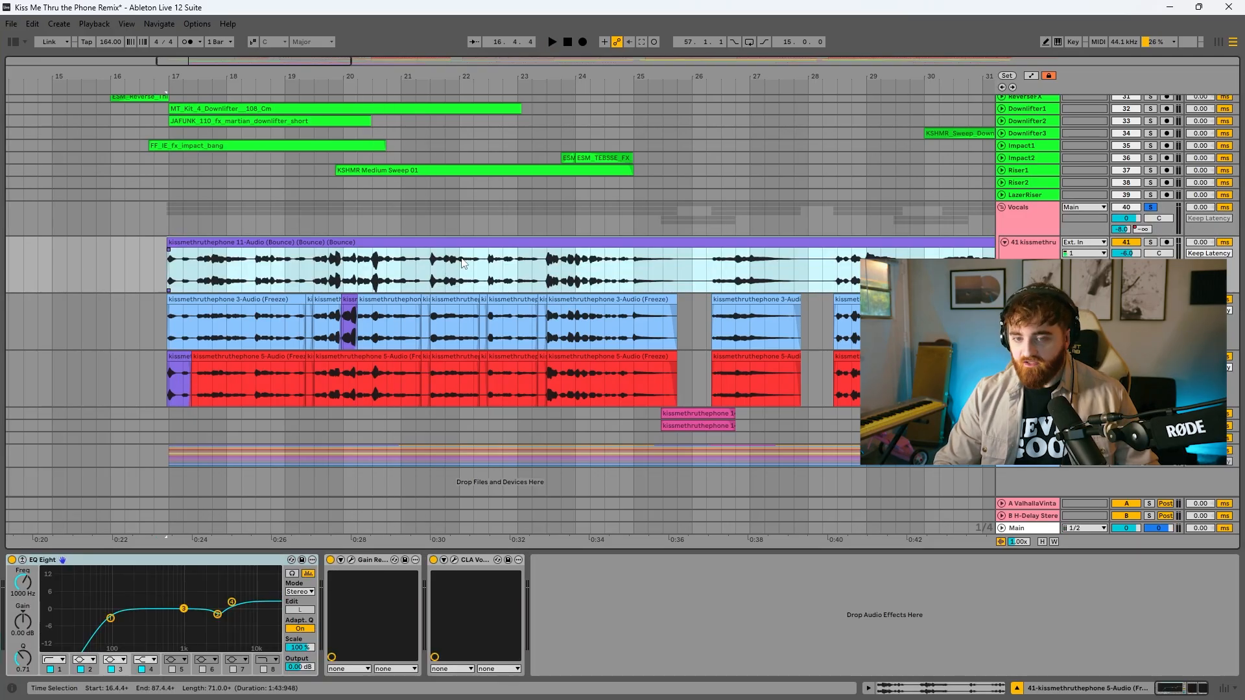
pyautogui.moveTo(169, 324); pyautogui.dragTo(733, 392)
pyautogui.click(668, 284)
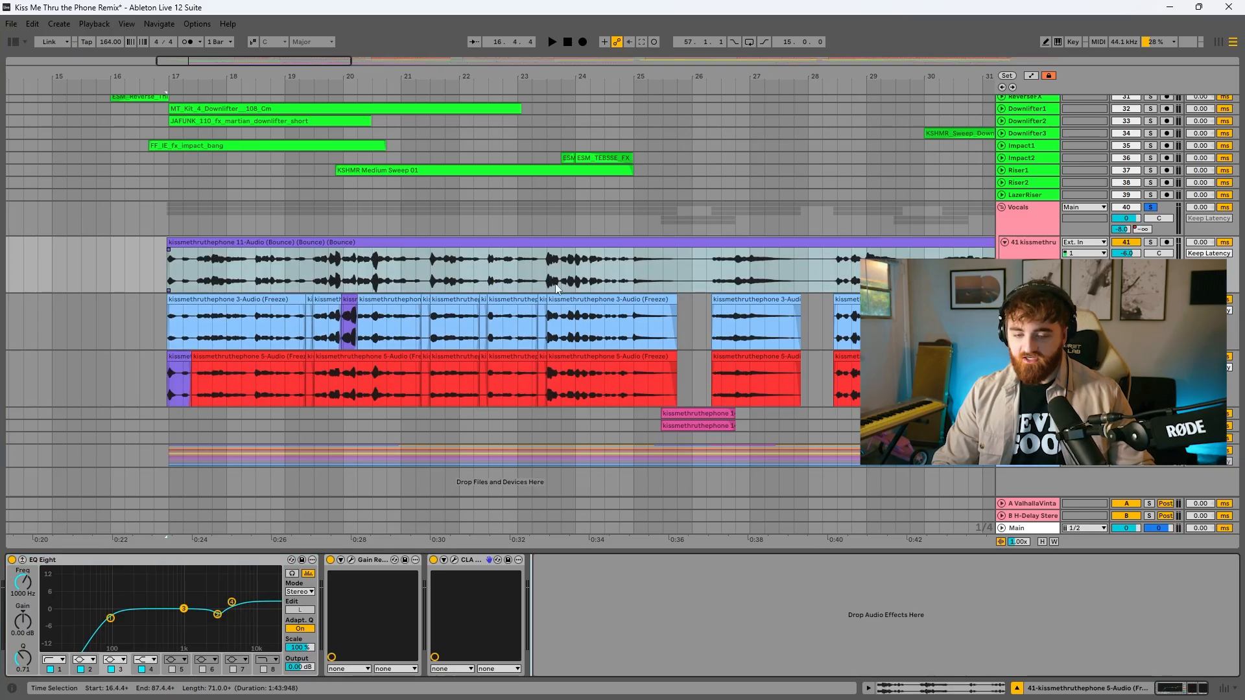
pyautogui.click(351, 561)
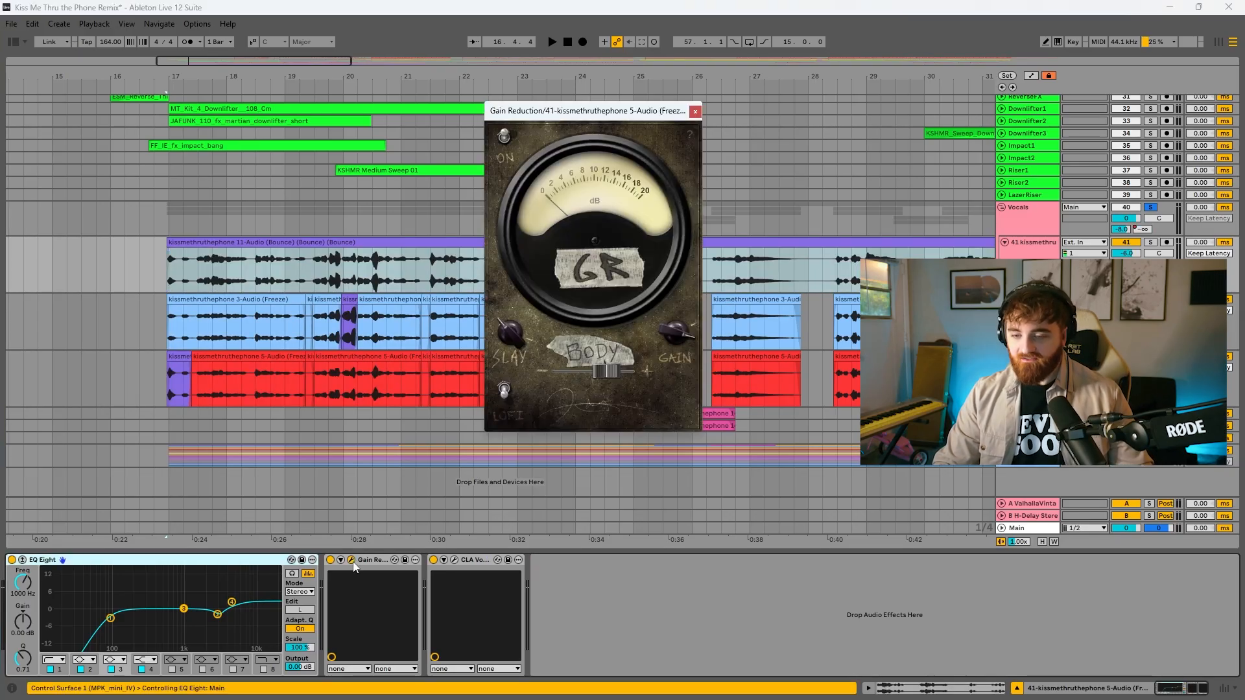
pyautogui.click(455, 562)
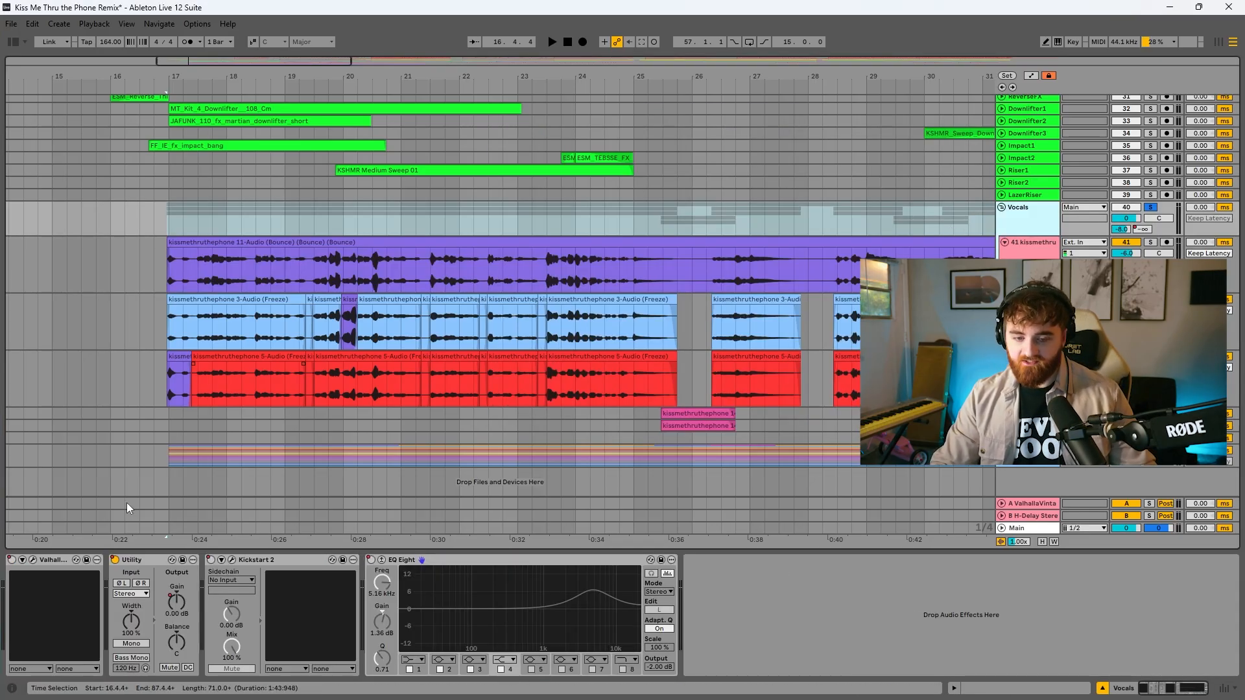
# Review the ValhallaVintageVerb, Utility, Kickstart 2 and EQ Eight effects on the Vocals group, plus the reverb plugin on return A
pyautogui.click(33, 561)
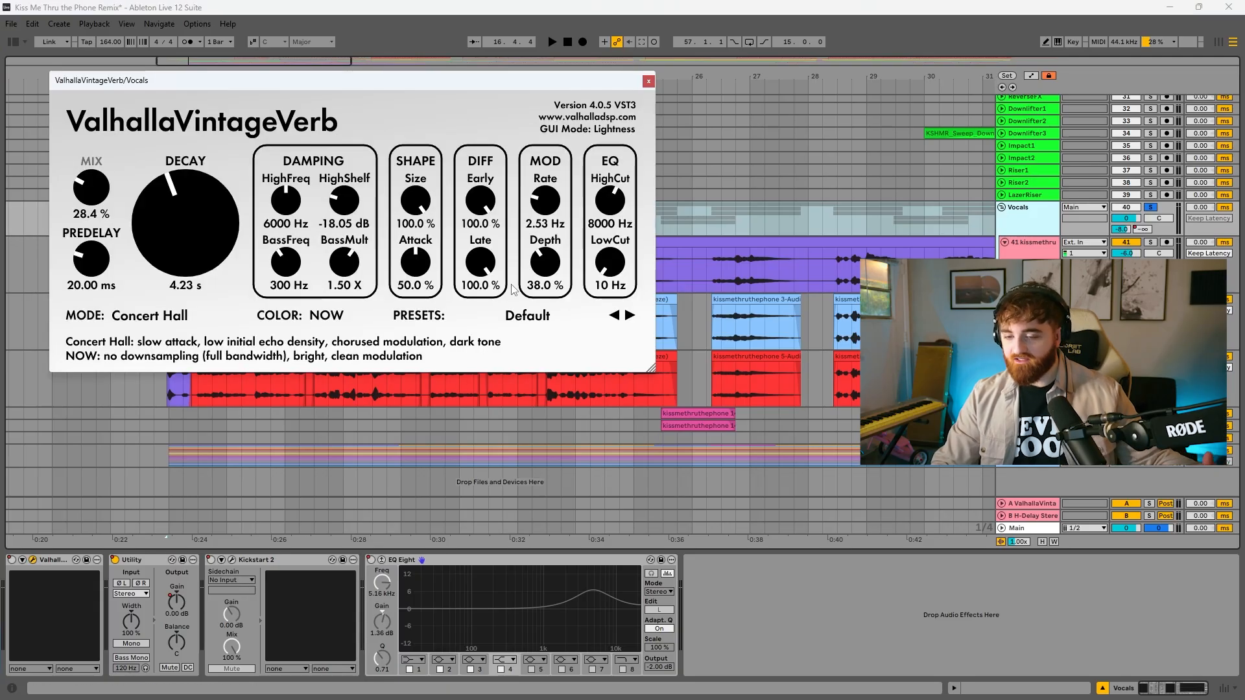
pyautogui.press('space')
pyautogui.click(33, 561)
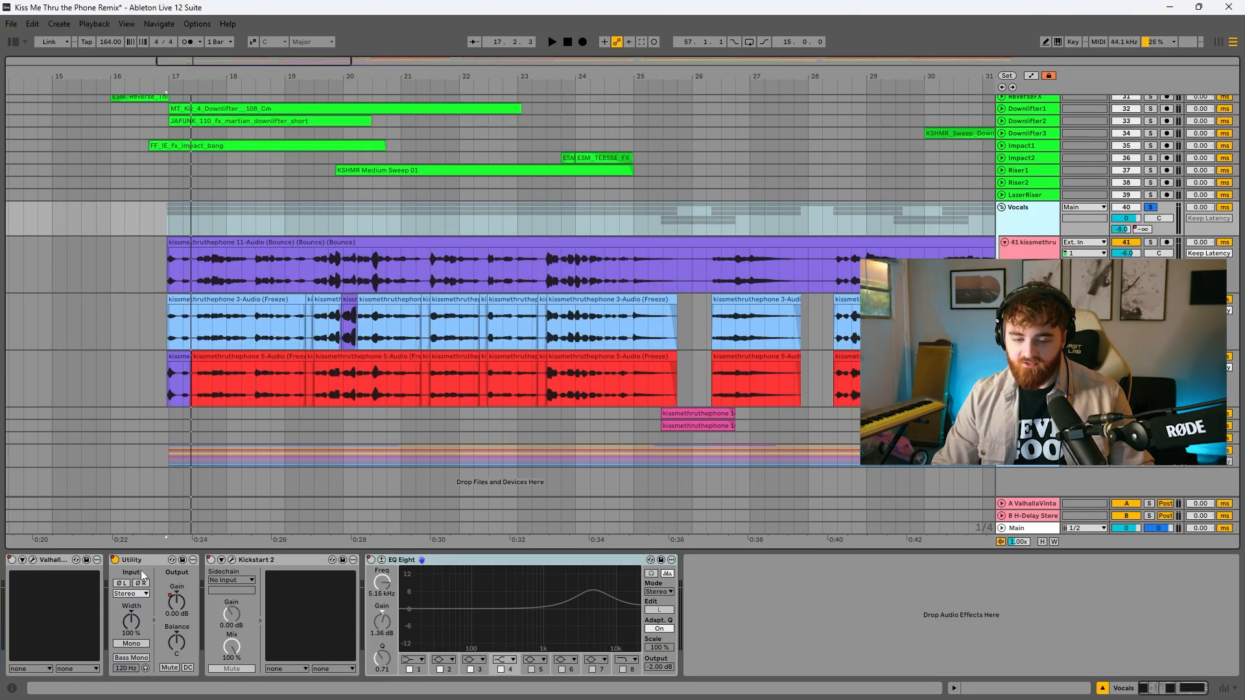
pyautogui.click(139, 568)
pyautogui.click(232, 560)
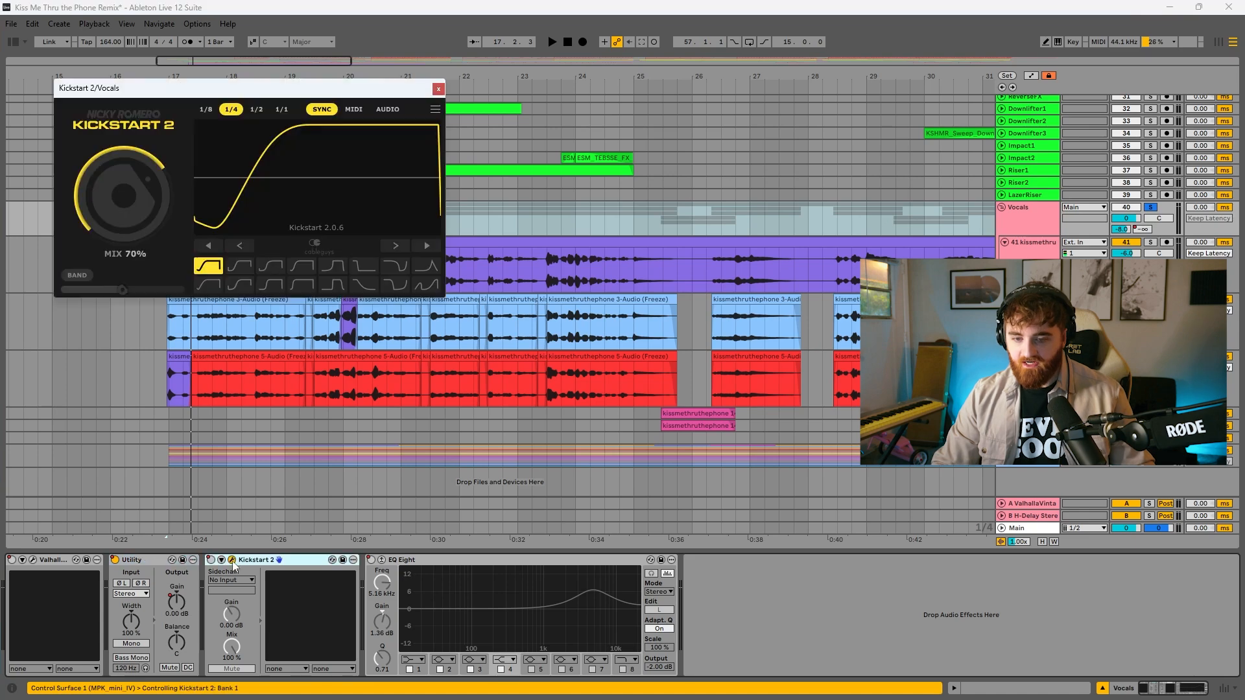
pyautogui.click(232, 560)
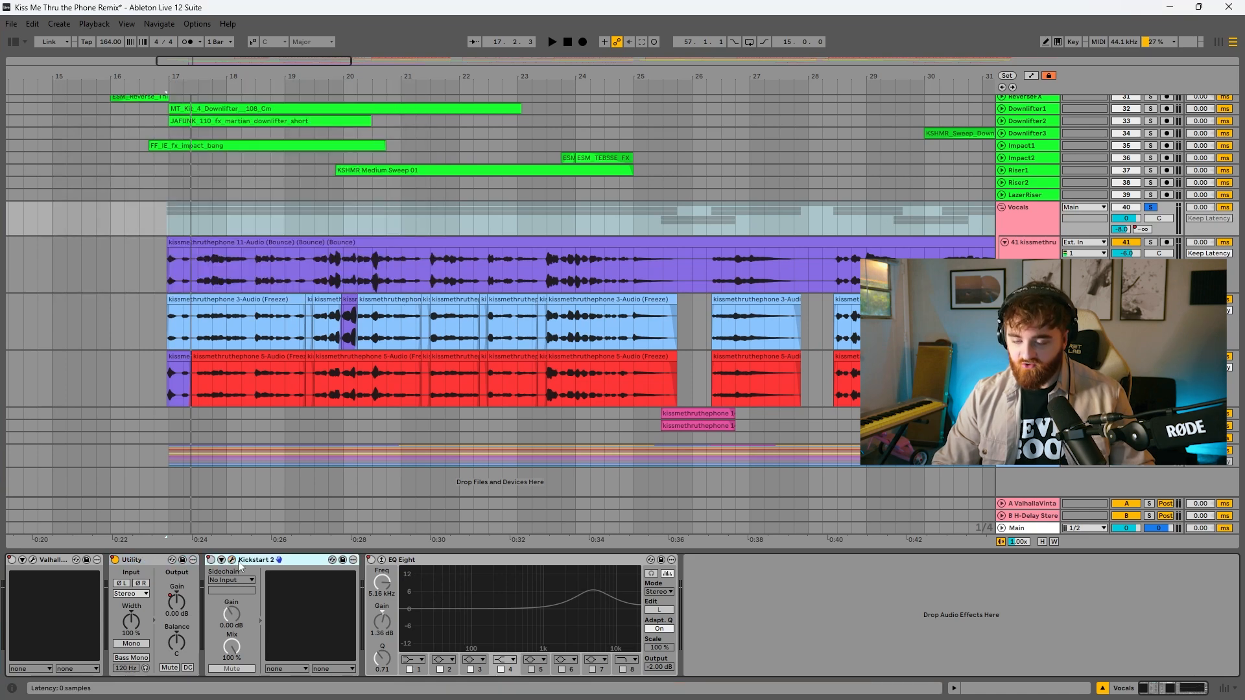
pyautogui.click(379, 569)
pyautogui.click(1027, 505)
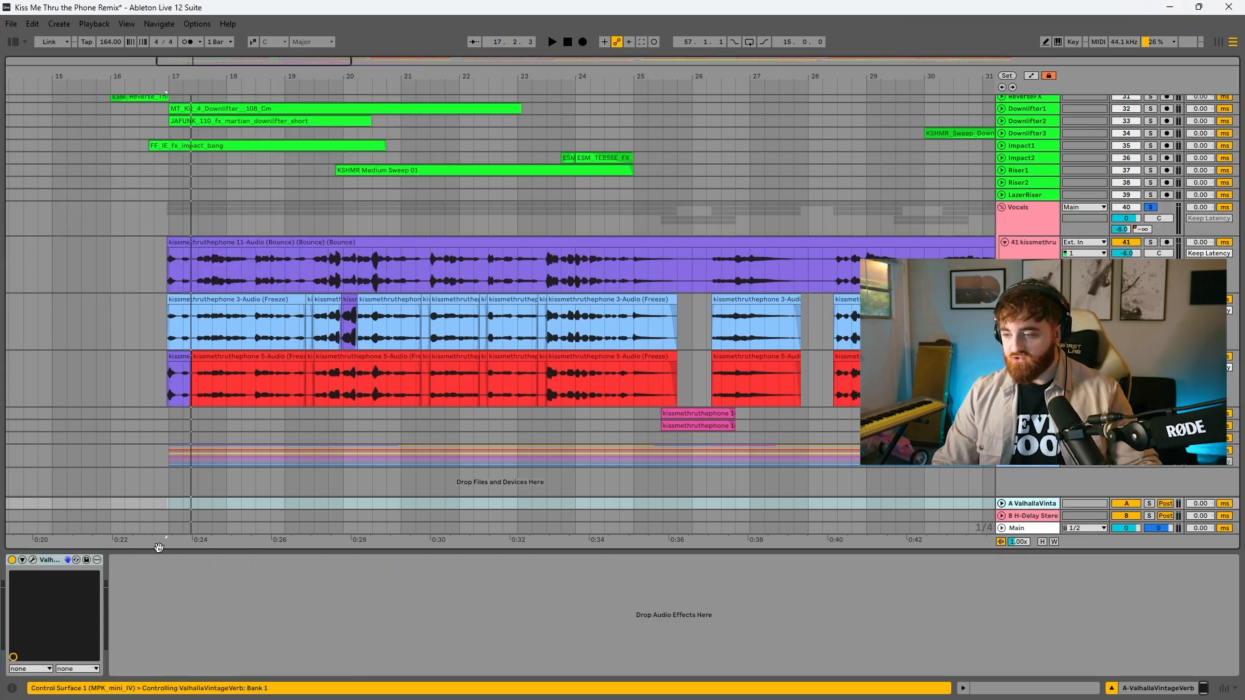
pyautogui.click(33, 560)
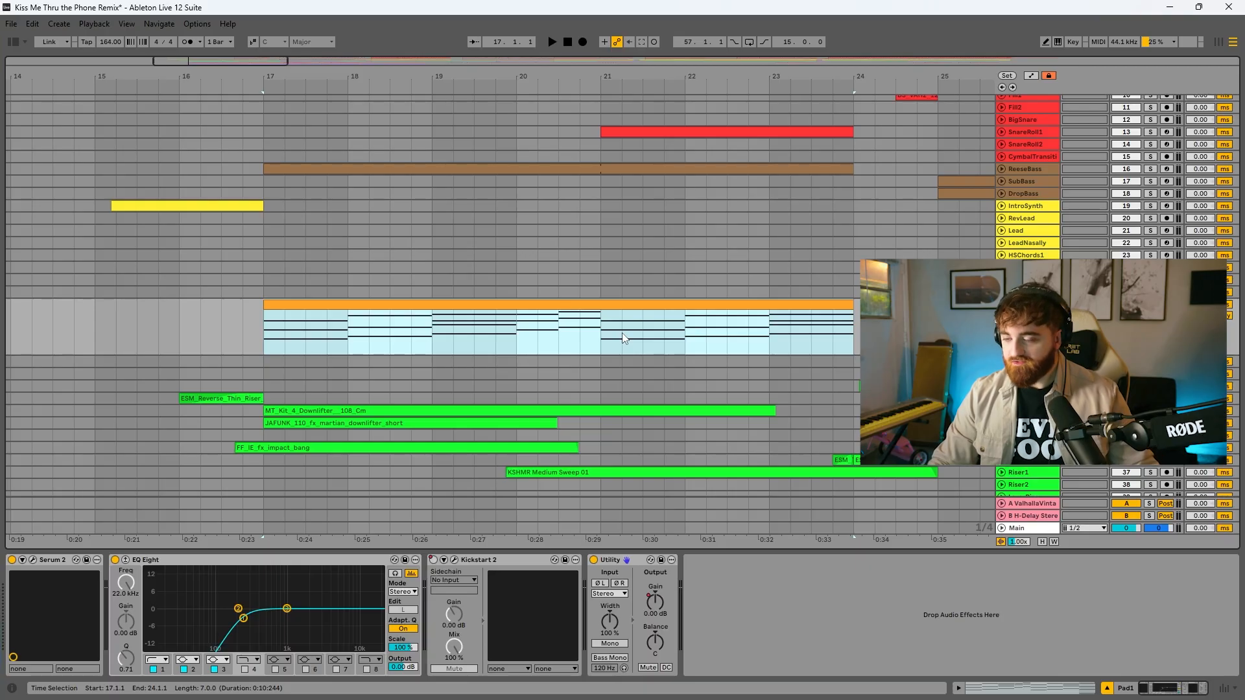
# Play the Pad1 chords from bar 17 and view the track's Serum 2 synth
pyautogui.press('space')
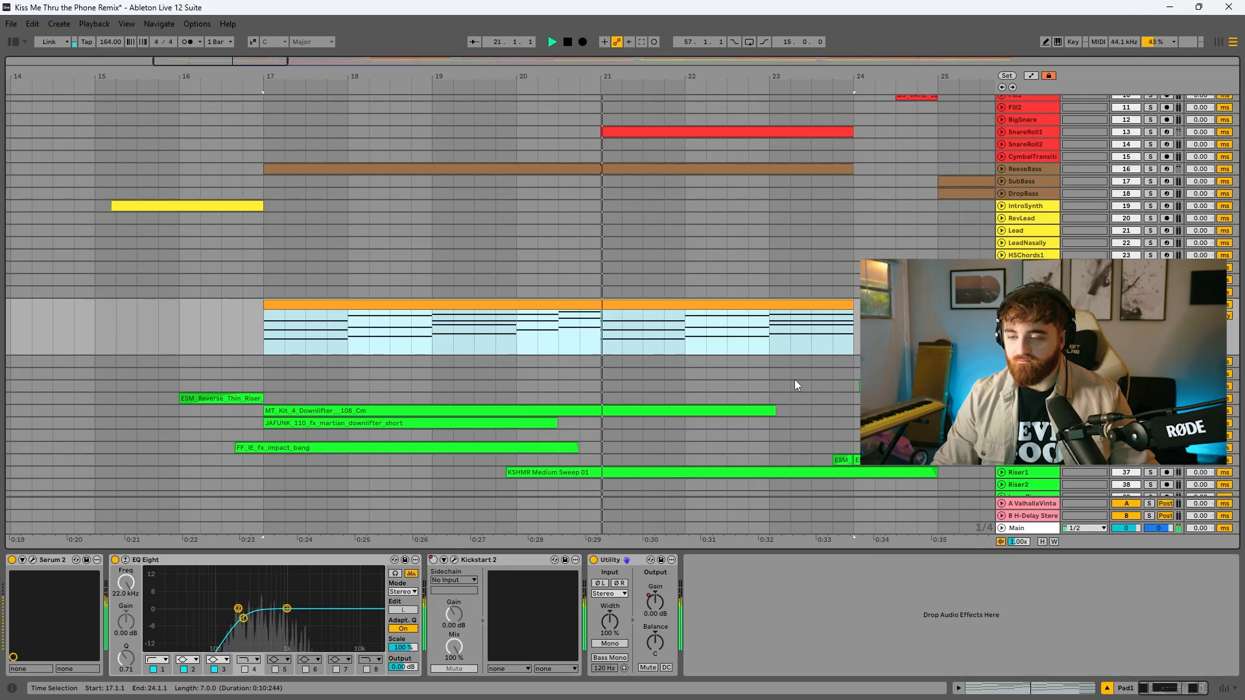
pyautogui.click(33, 560)
pyautogui.click(33, 560)
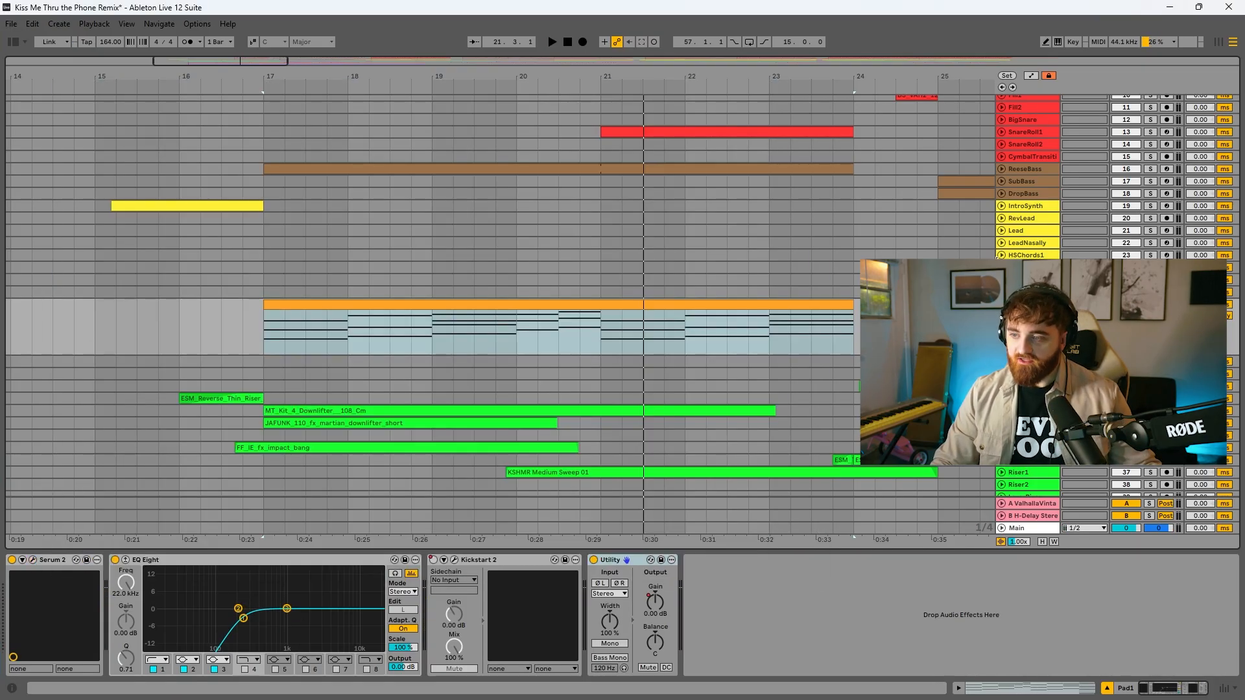
# View the Serum 2 patch on the ReeseBass track and audition the bass
pyautogui.click(1025, 170)
pyautogui.click(33, 561)
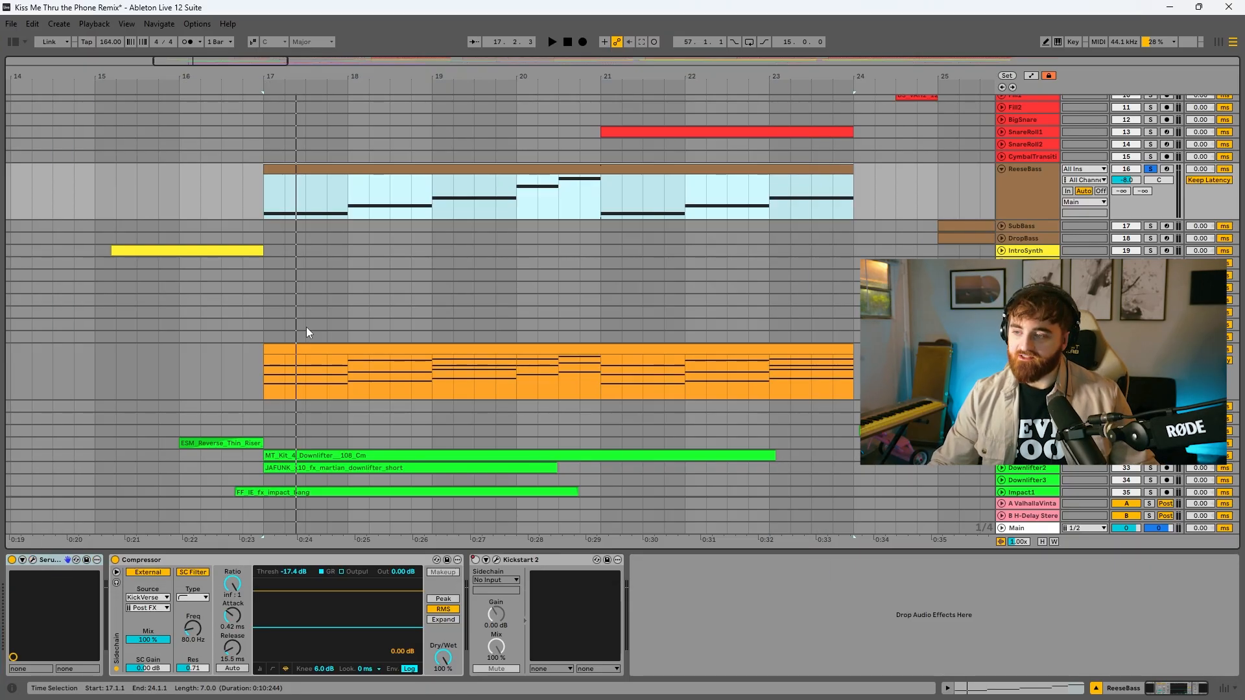
pyautogui.press('space')
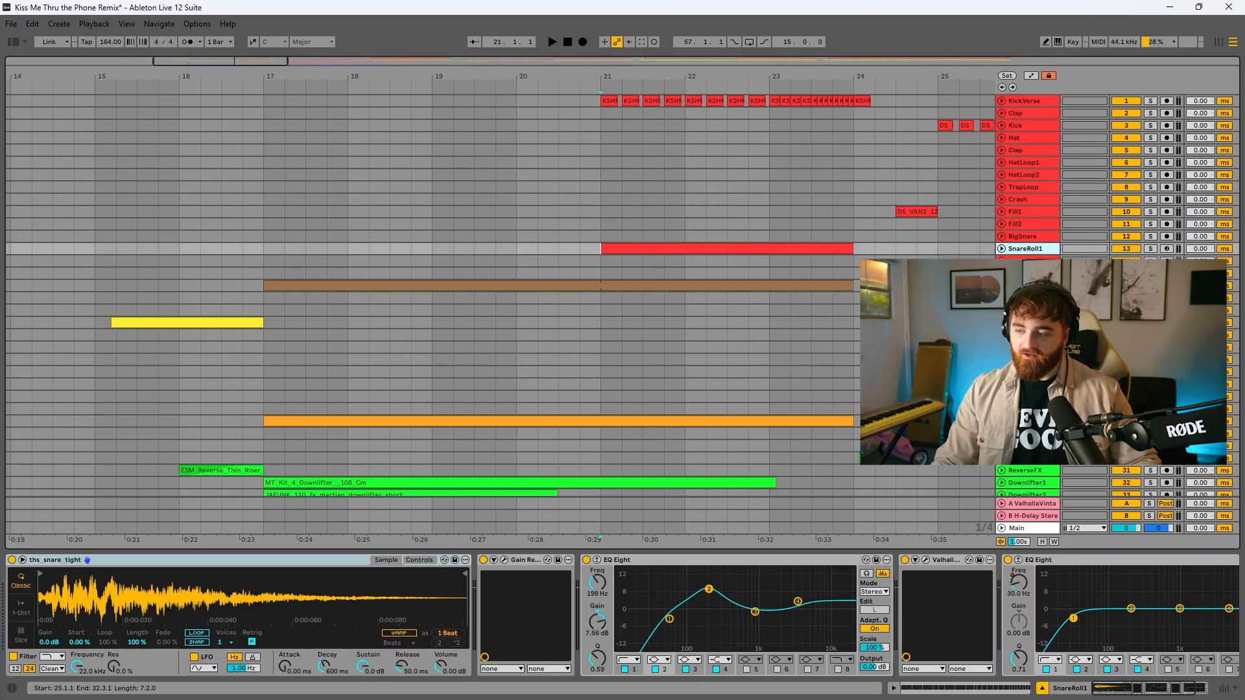
# Unfold SnareRoll1, play its clip from bar 21 and inspect the ValhallaVintageVerb in its effects chain
pyautogui.click(1001, 248)
pyautogui.click(776, 247)
pyautogui.press('space')
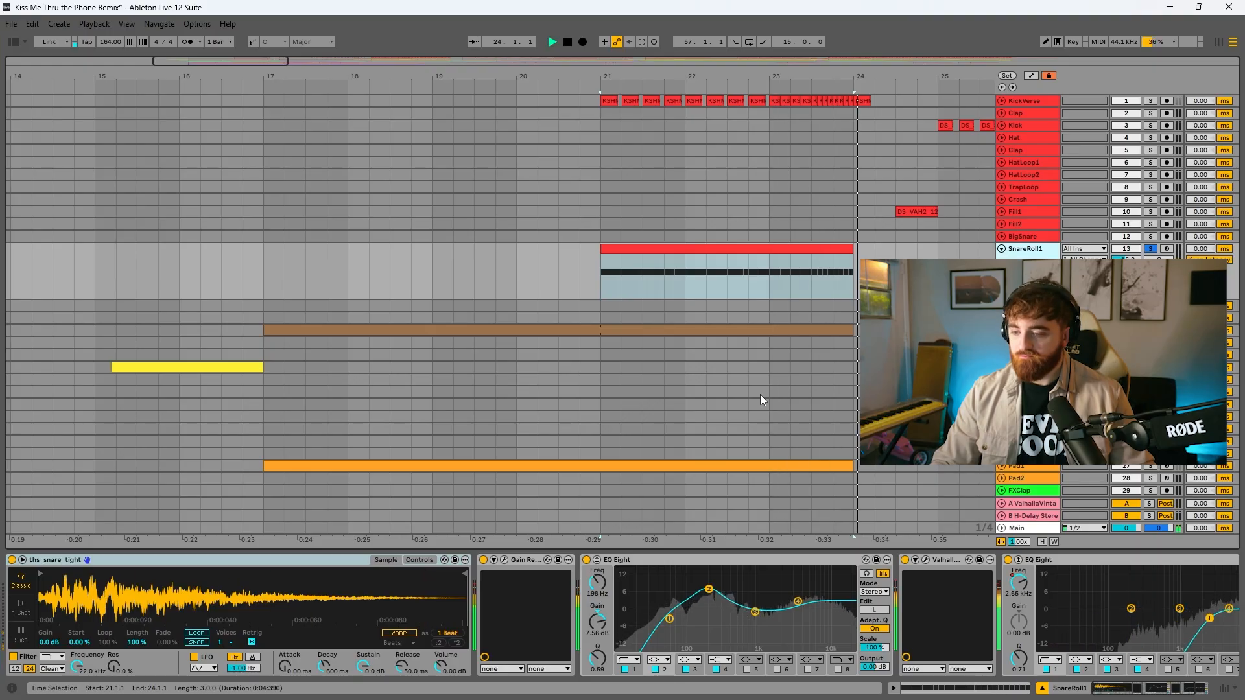
pyautogui.press('space')
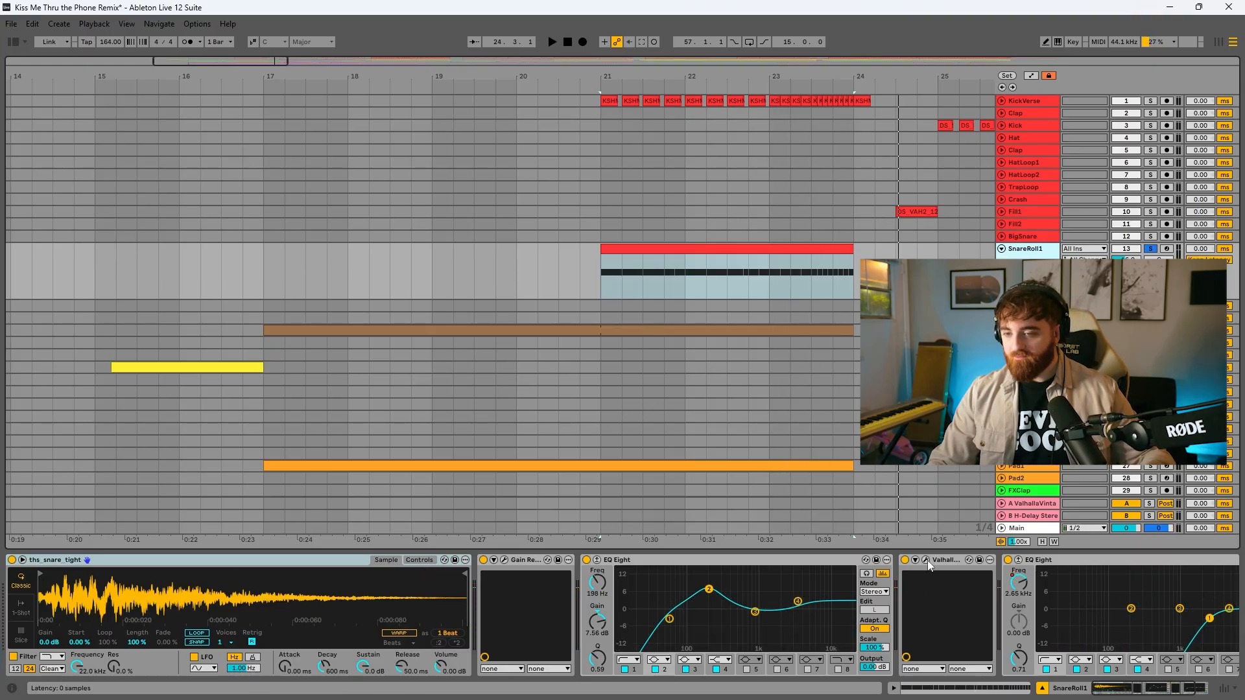
pyautogui.click(926, 561)
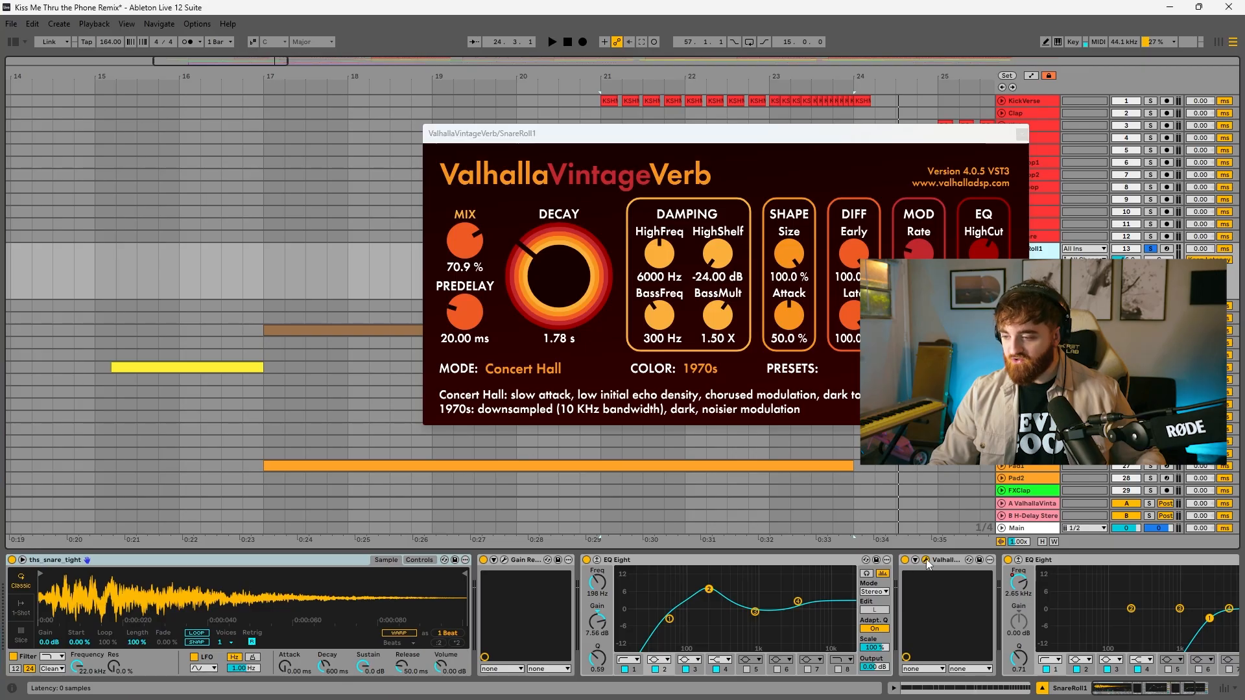
pyautogui.click(927, 562)
pyautogui.click(1142, 691)
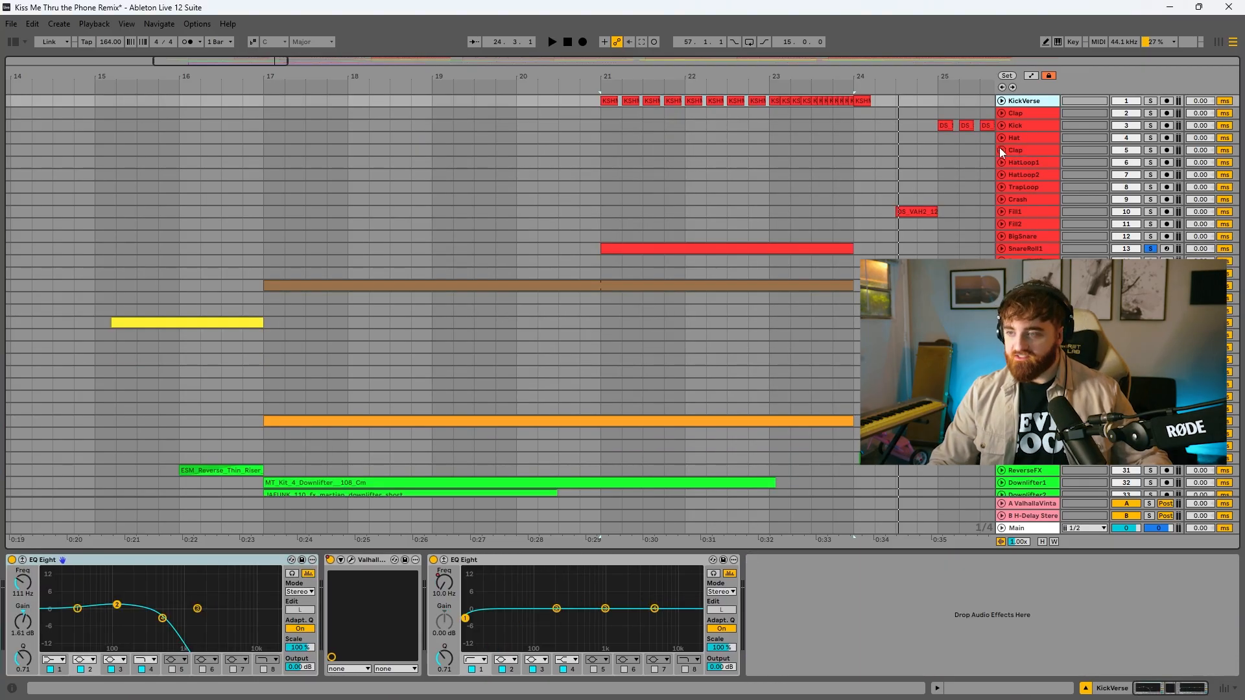
# Unfold the KickVerse track, solo it and play the accelerating kick pattern from bar 21
pyautogui.click(1002, 101)
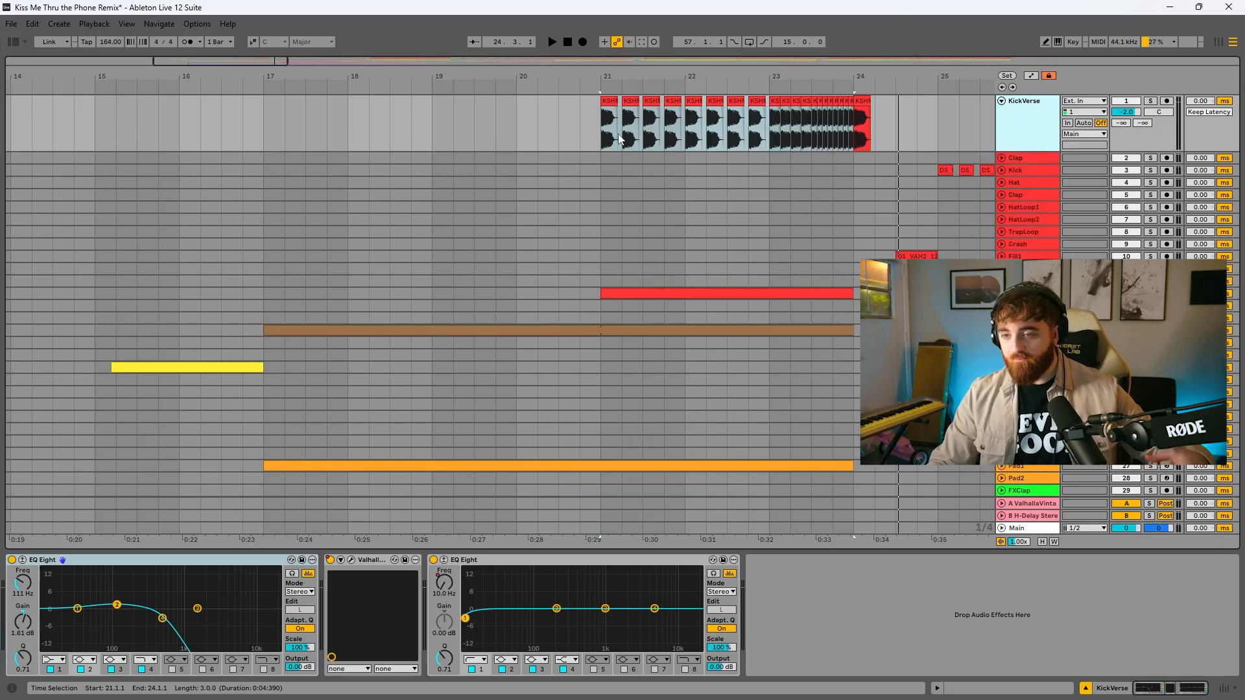
pyautogui.click(594, 124)
pyautogui.press('s')
pyautogui.press('space')
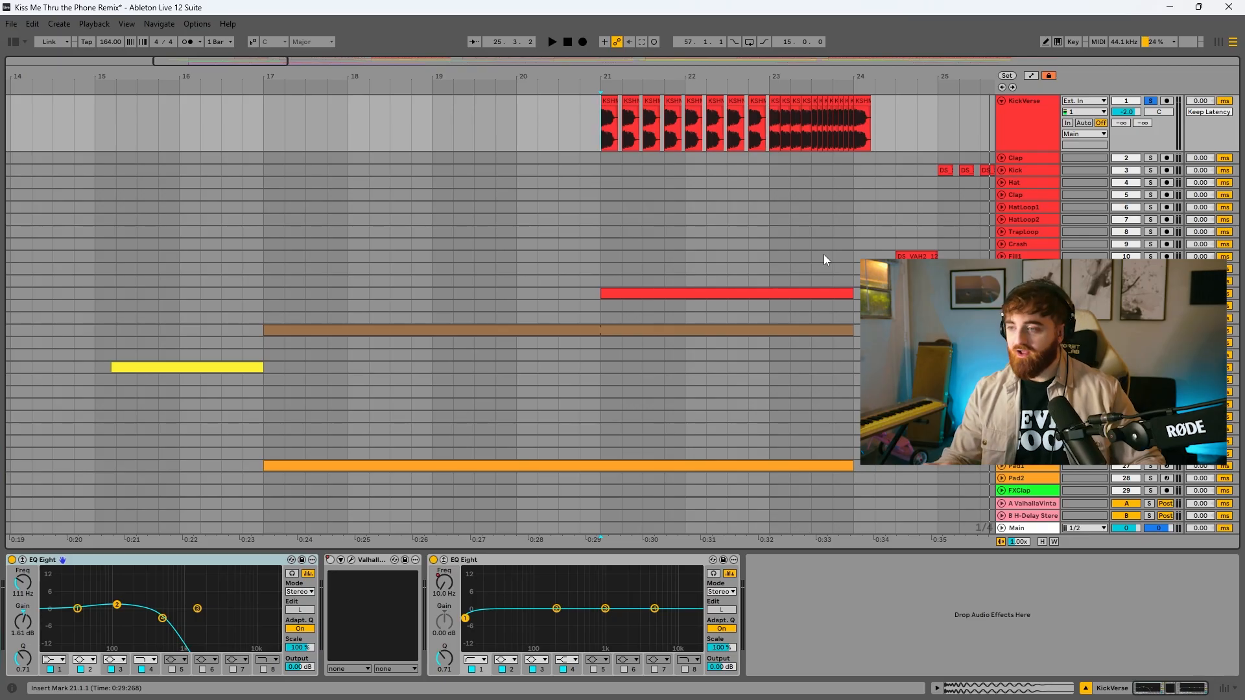
# Unfold IntroSynth, inspect its Serum 2 and ValhallaVintageVerb settings, and play the melody leading into bar 17
pyautogui.scroll(-5, 1009, 237)
pyautogui.click(1009, 237)
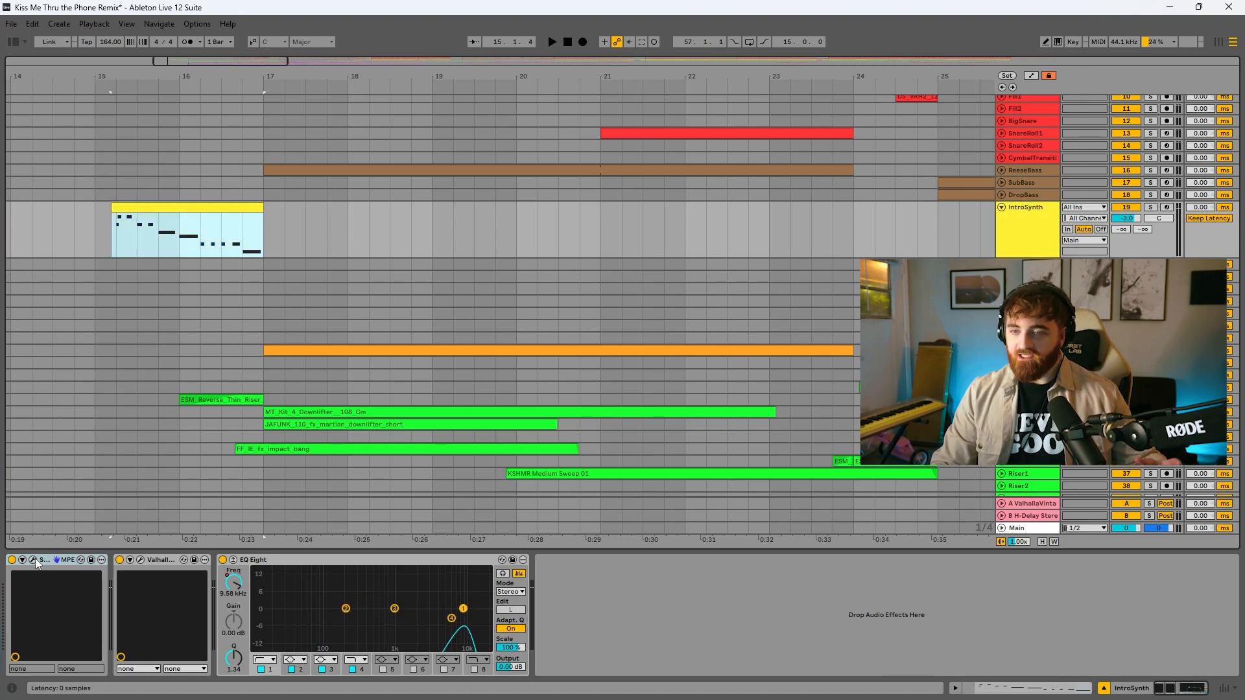
pyautogui.click(33, 559)
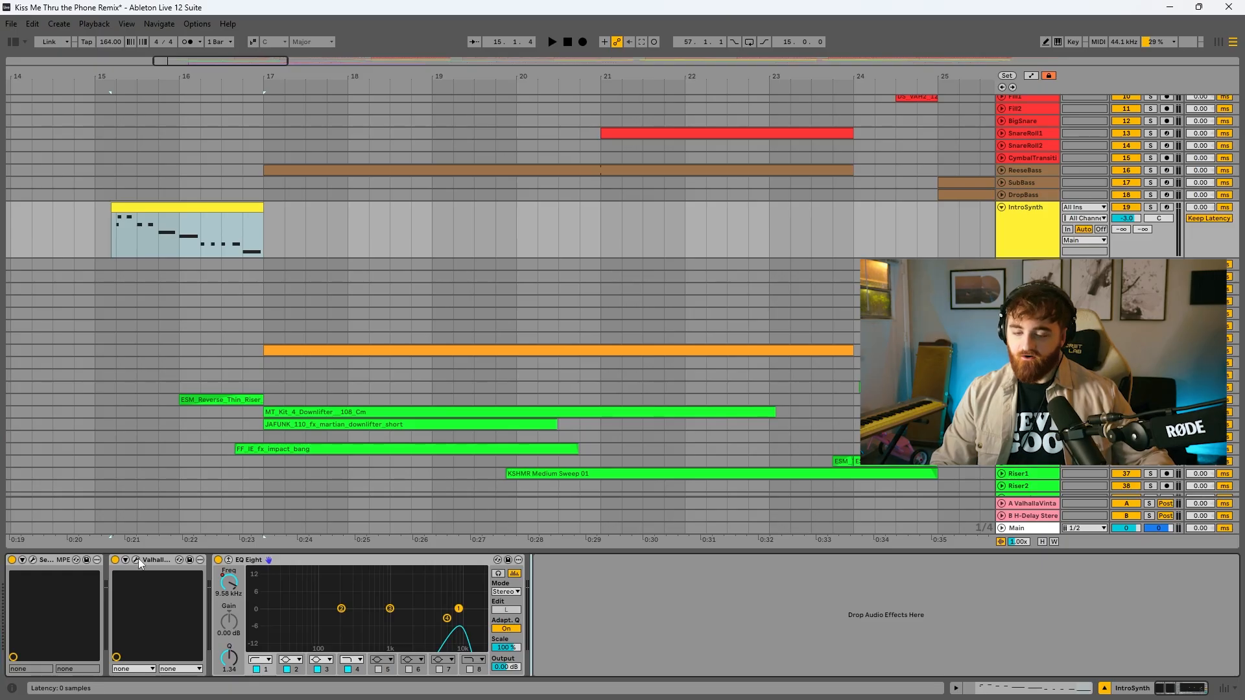
pyautogui.click(137, 560)
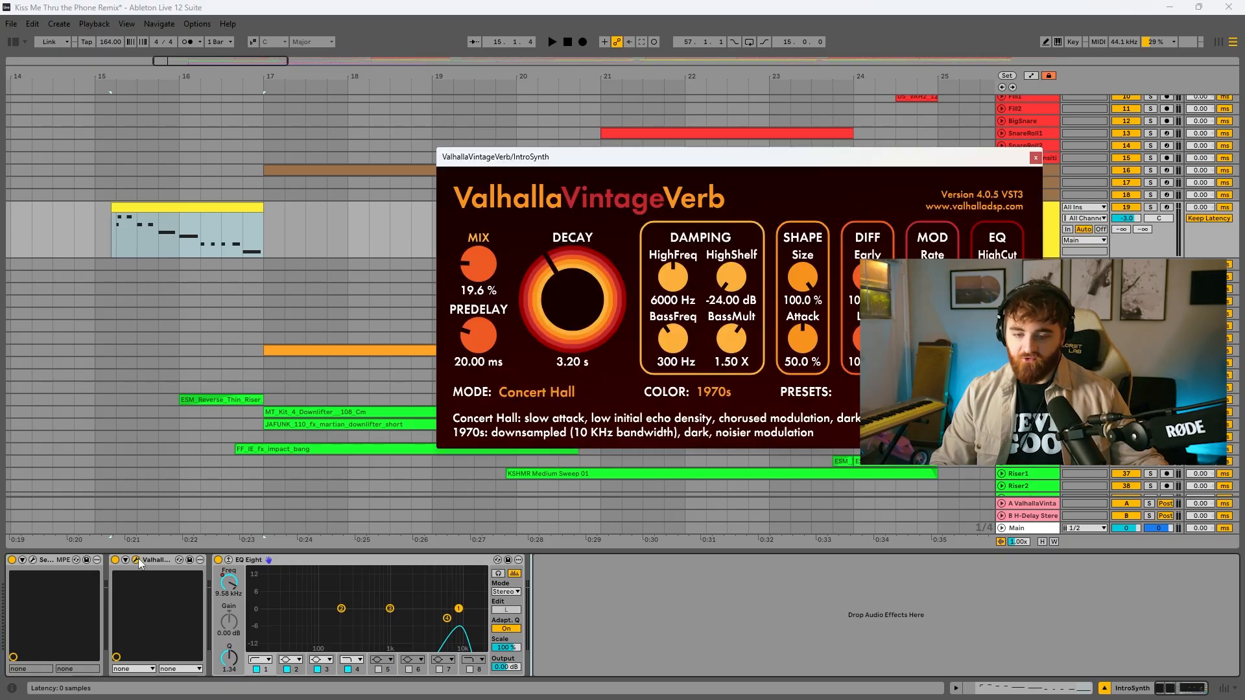
pyautogui.click(141, 256)
pyautogui.press('space')
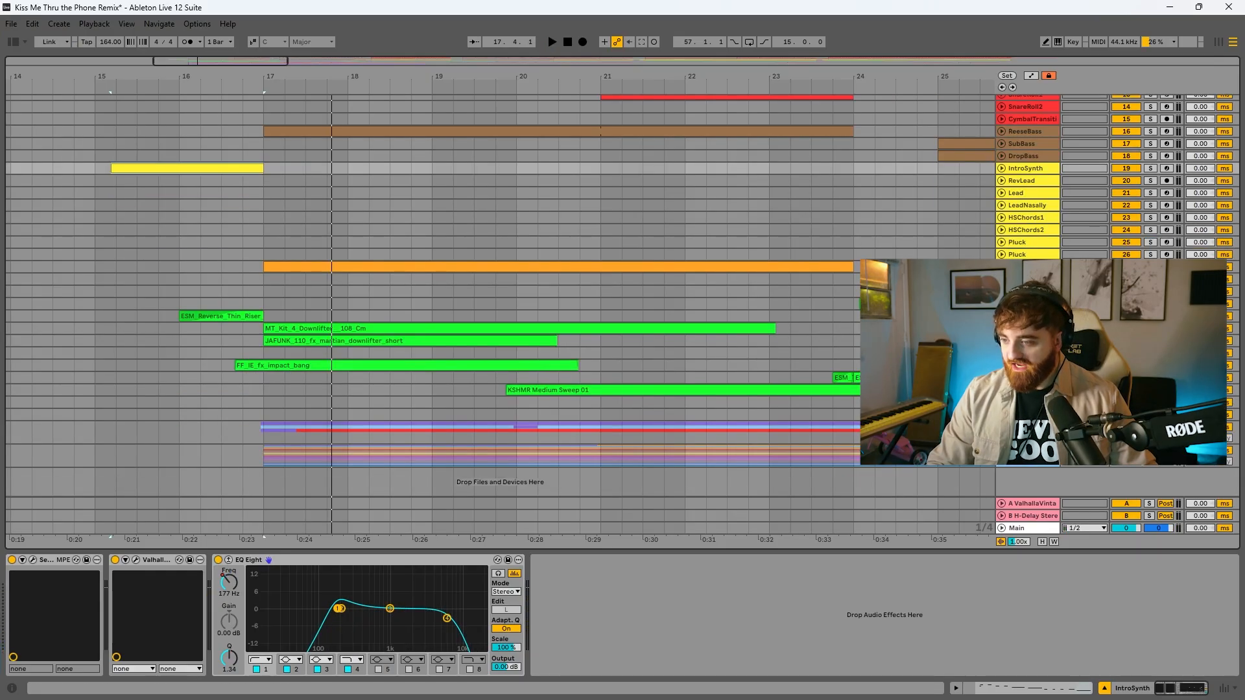
# Select the green effects tracks from FXClap down to the last riser track for review
pyautogui.click(1028, 292)
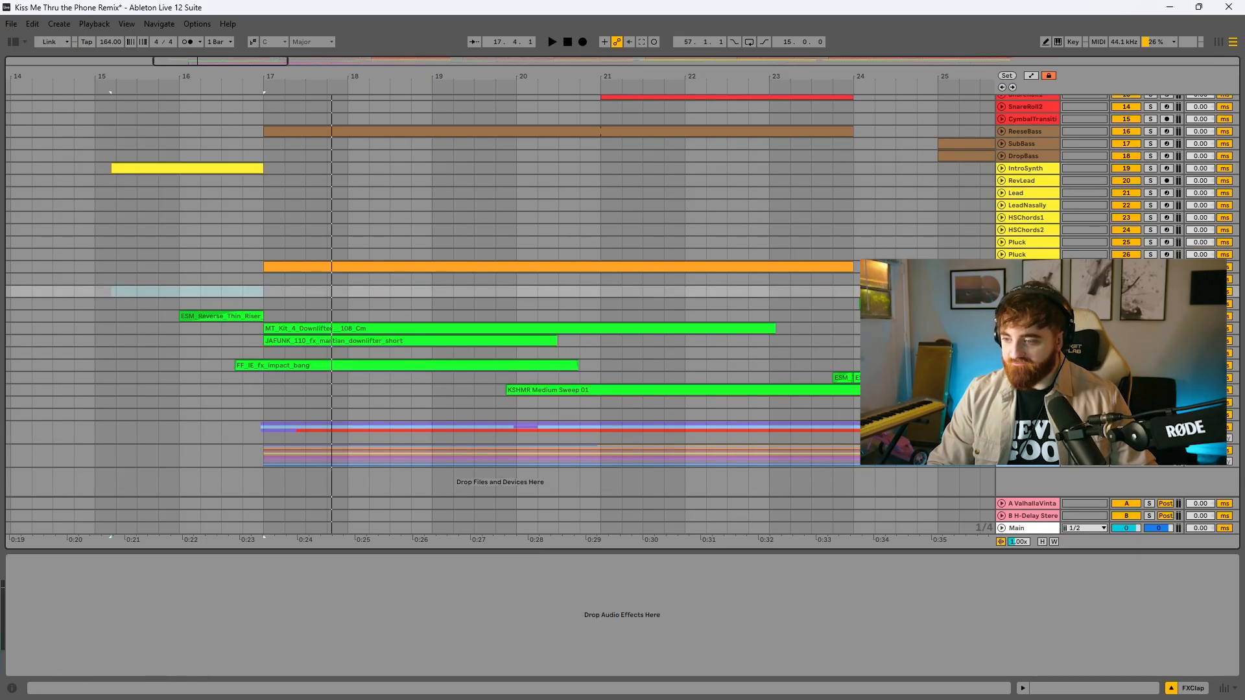
pyautogui.keyDown('shift'); pyautogui.click(1027, 415); pyautogui.keyUp('shift')
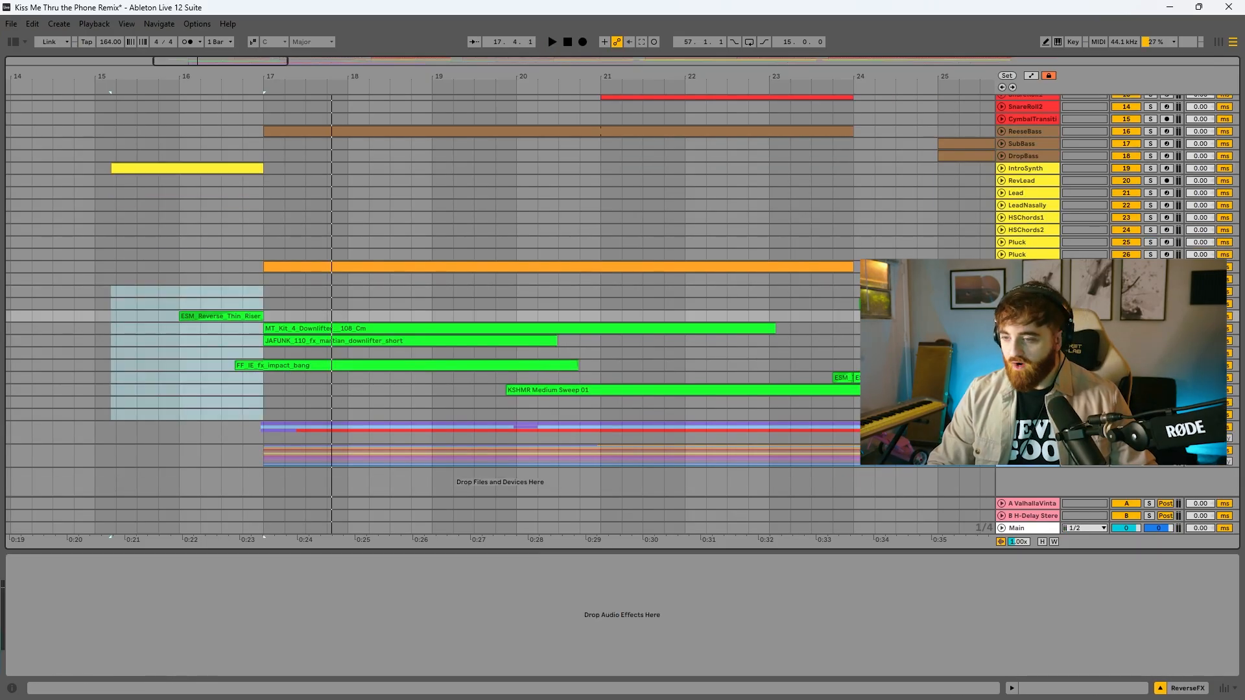
pyautogui.scroll(2, 1028, 395)
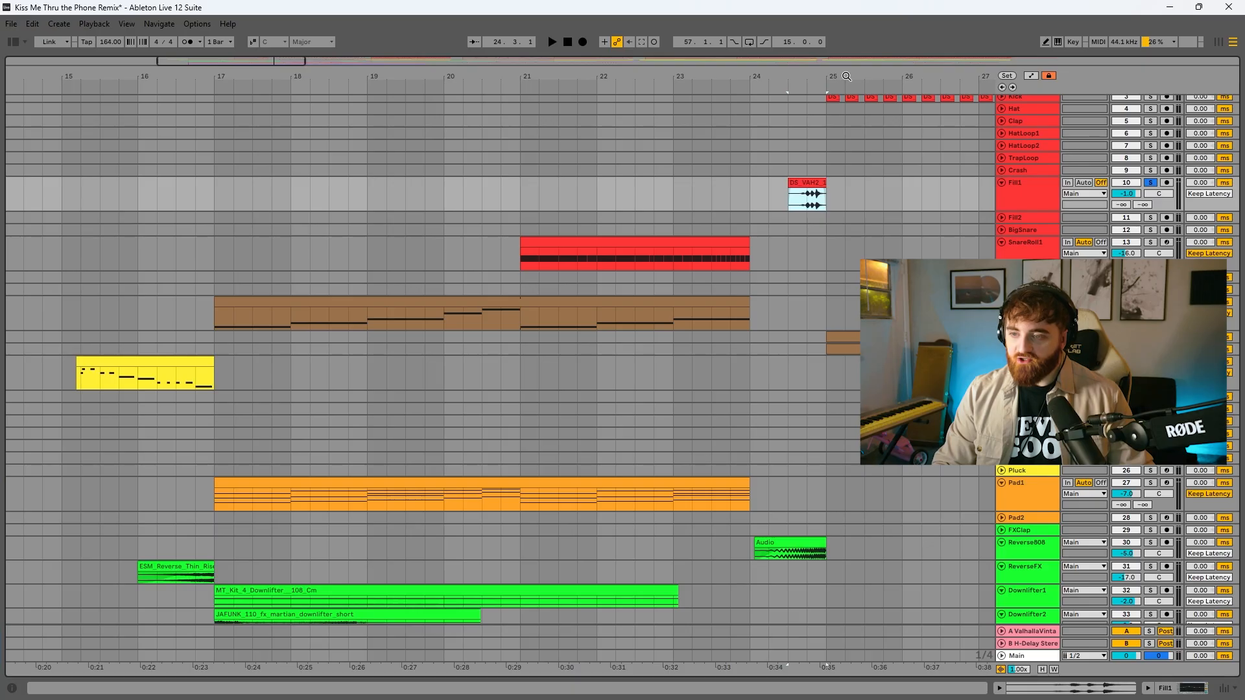
# Zoom in on the end of the build-up and play the Fill1 clip leading into bar 25
pyautogui.moveTo(832, 77); pyautogui.dragTo(754, 143)
pyautogui.press('space')
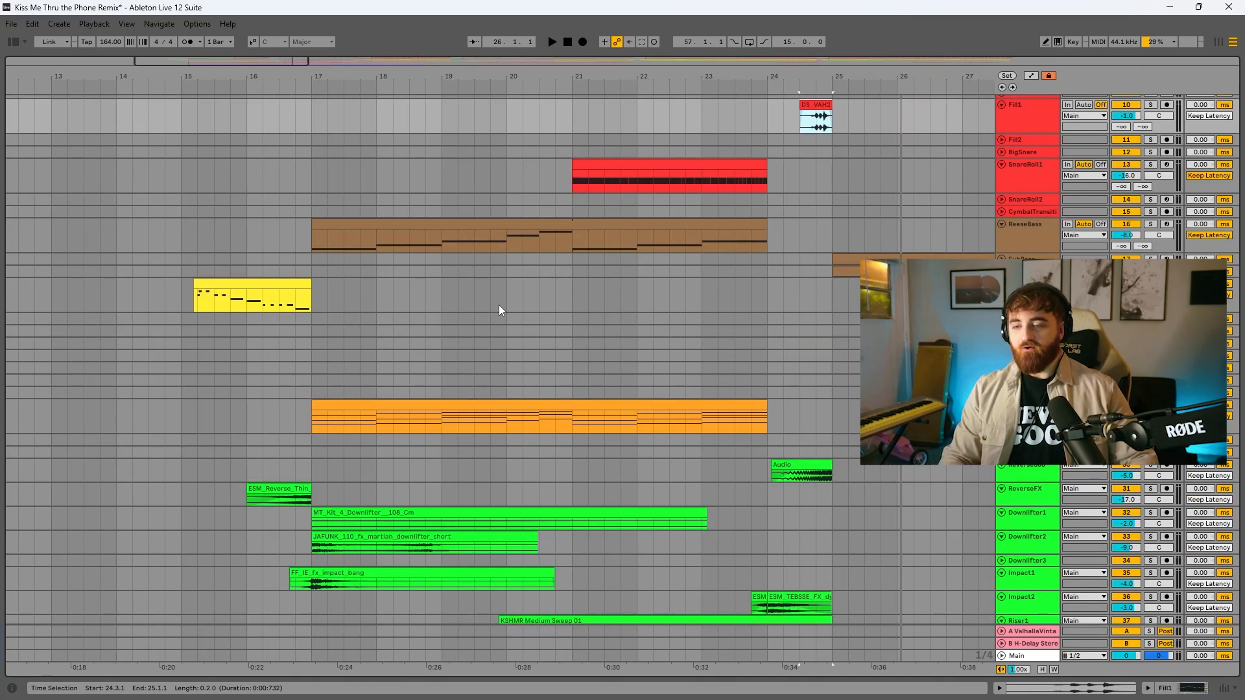
pyautogui.press('space')
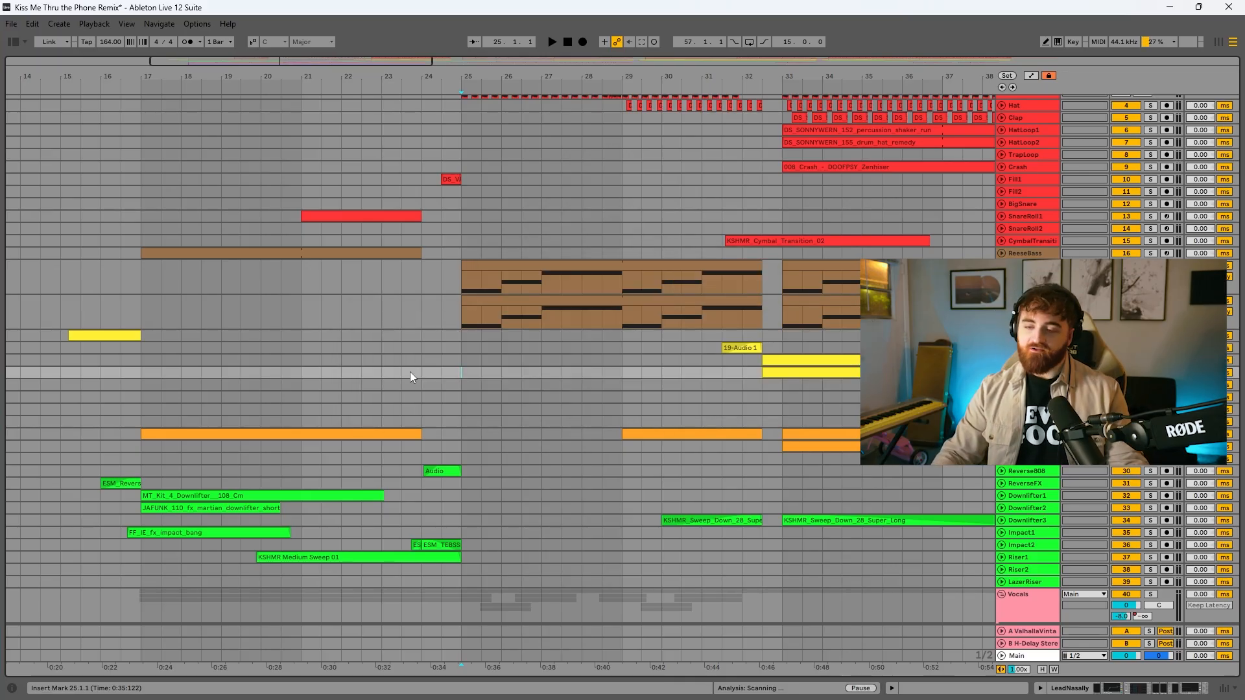
# Inspect the Vocals group's effects and show its Utility automation starting at bar 25, hiding the automation again after viewing it
pyautogui.scroll(-1, 535, 386)
pyautogui.scroll(-4, 534, 389)
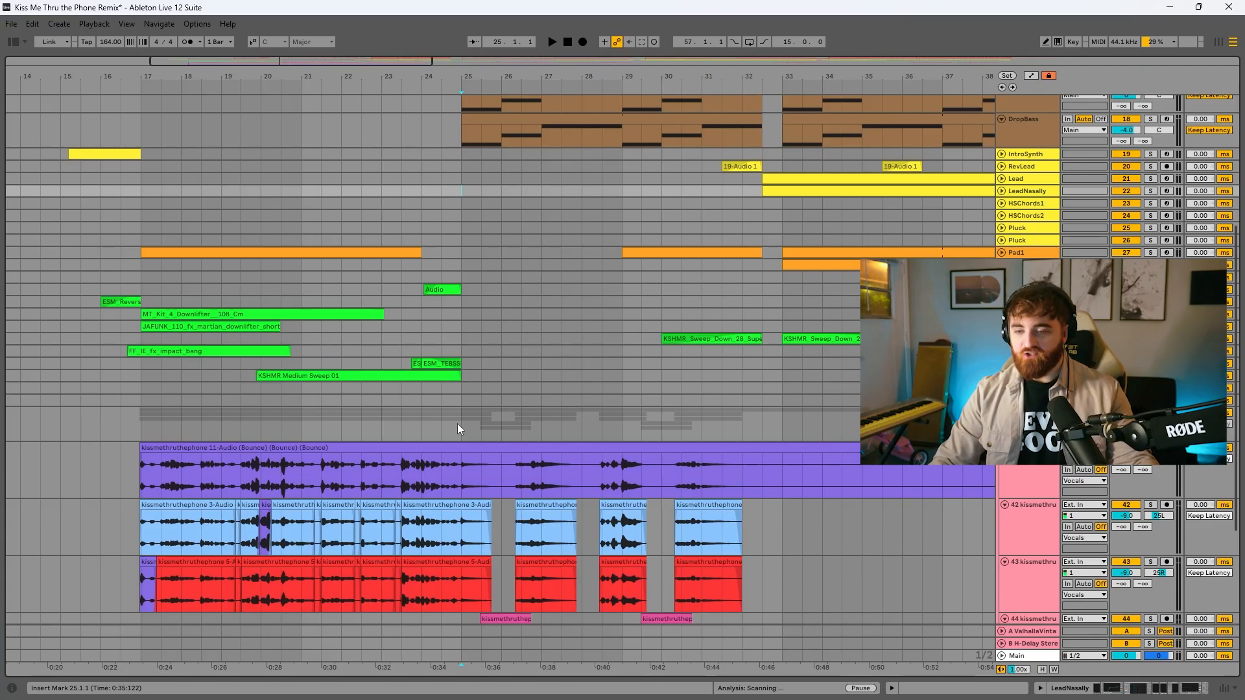
pyautogui.doubleClick(457, 423)
pyautogui.scroll(-1, 363, 488)
pyautogui.click(233, 562)
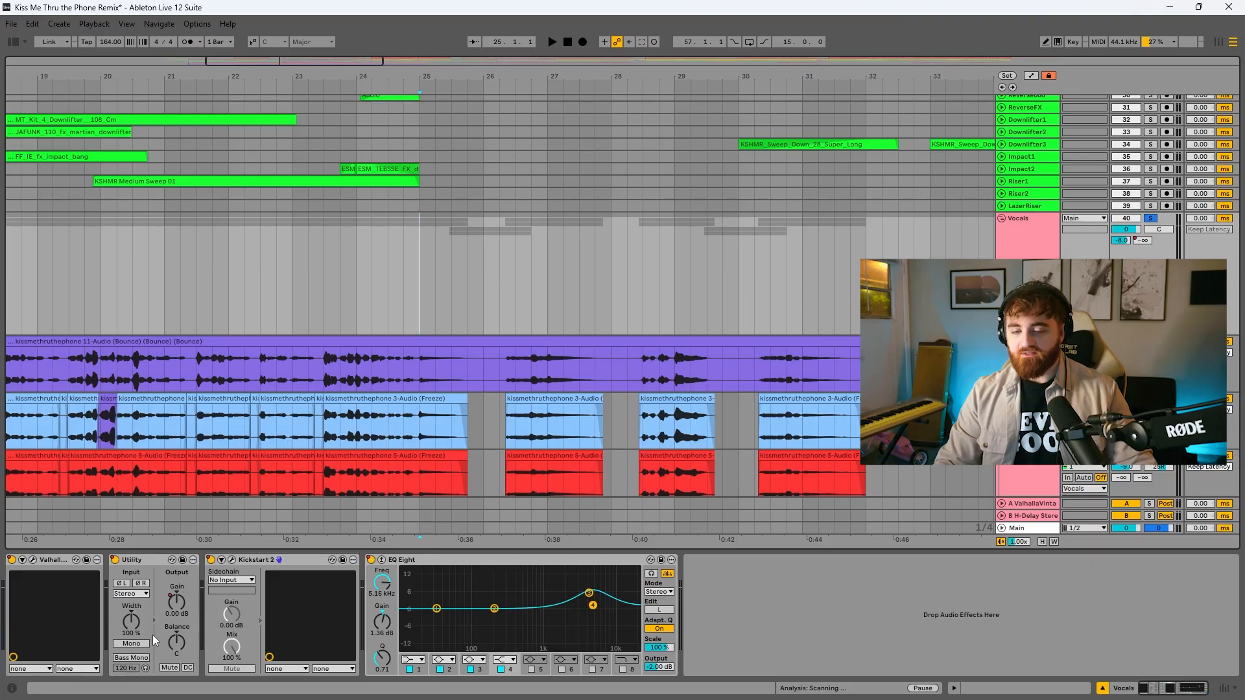
pyautogui.press('a')
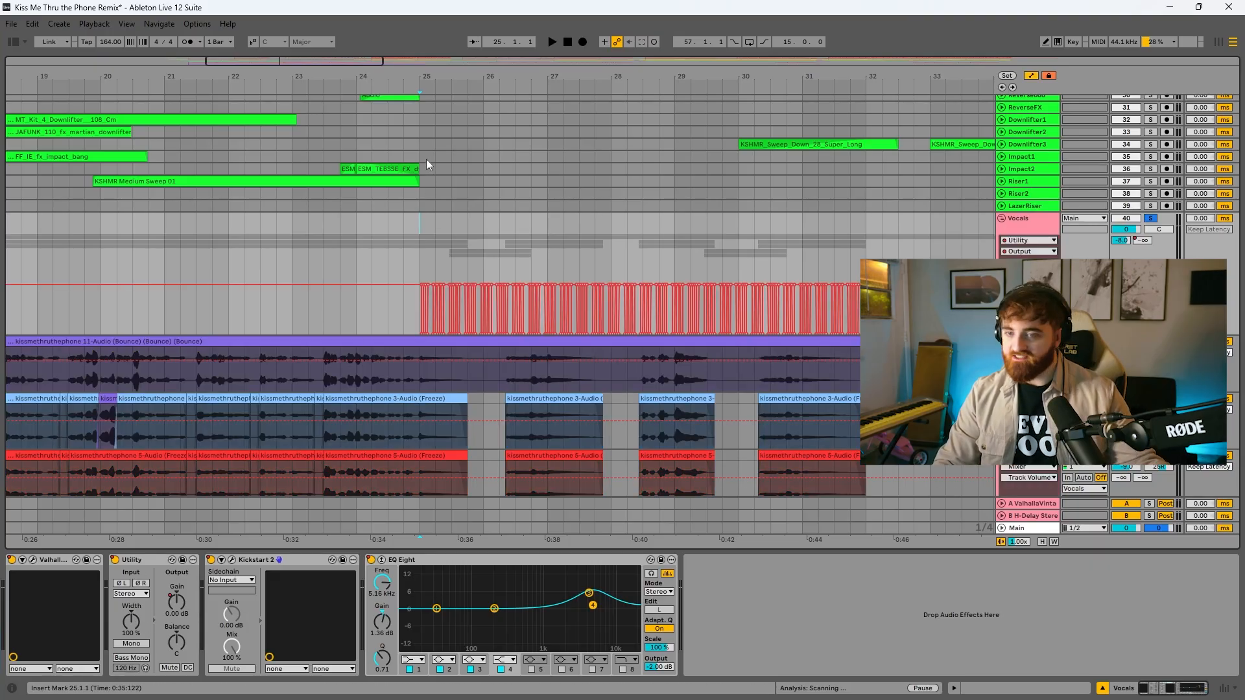
pyautogui.press('a')
# Play the soloed Vocals group through bar 25 and look over the pink backing vocal clips on its lower tracks
pyautogui.moveTo(421, 73); pyautogui.dragTo(372, 89)
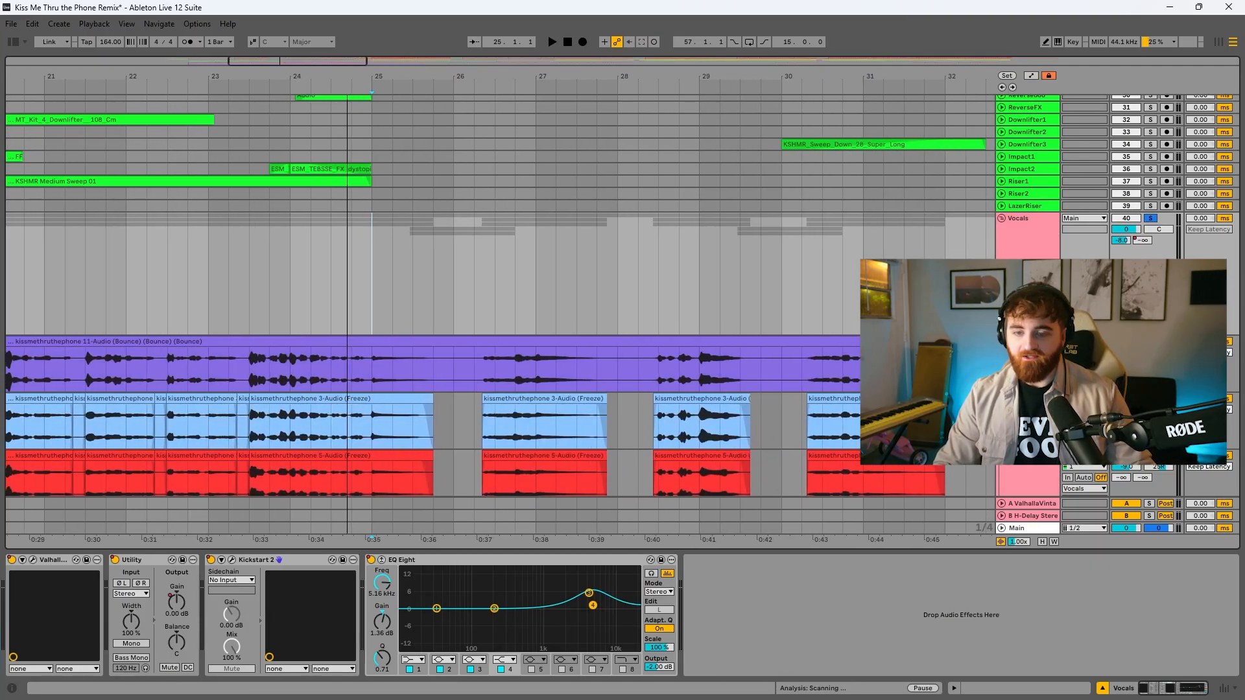
pyautogui.press('space')
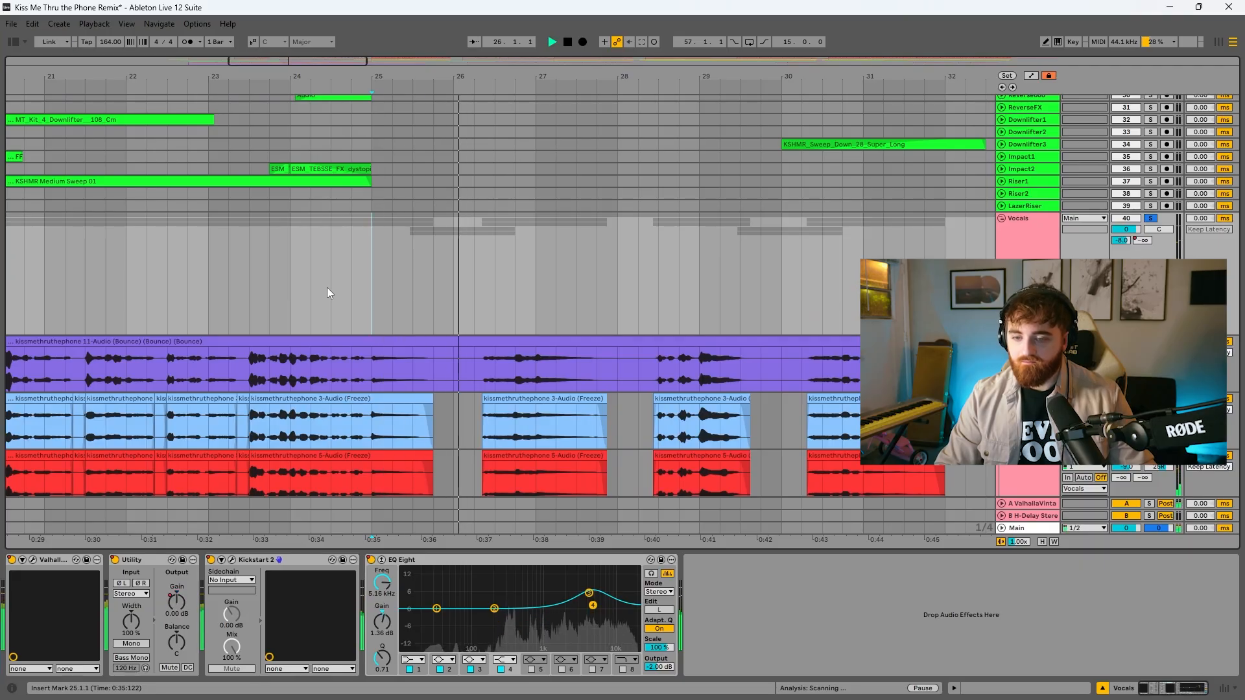
pyautogui.scroll(-1, 340, 293)
pyautogui.scroll(-4, 340, 293)
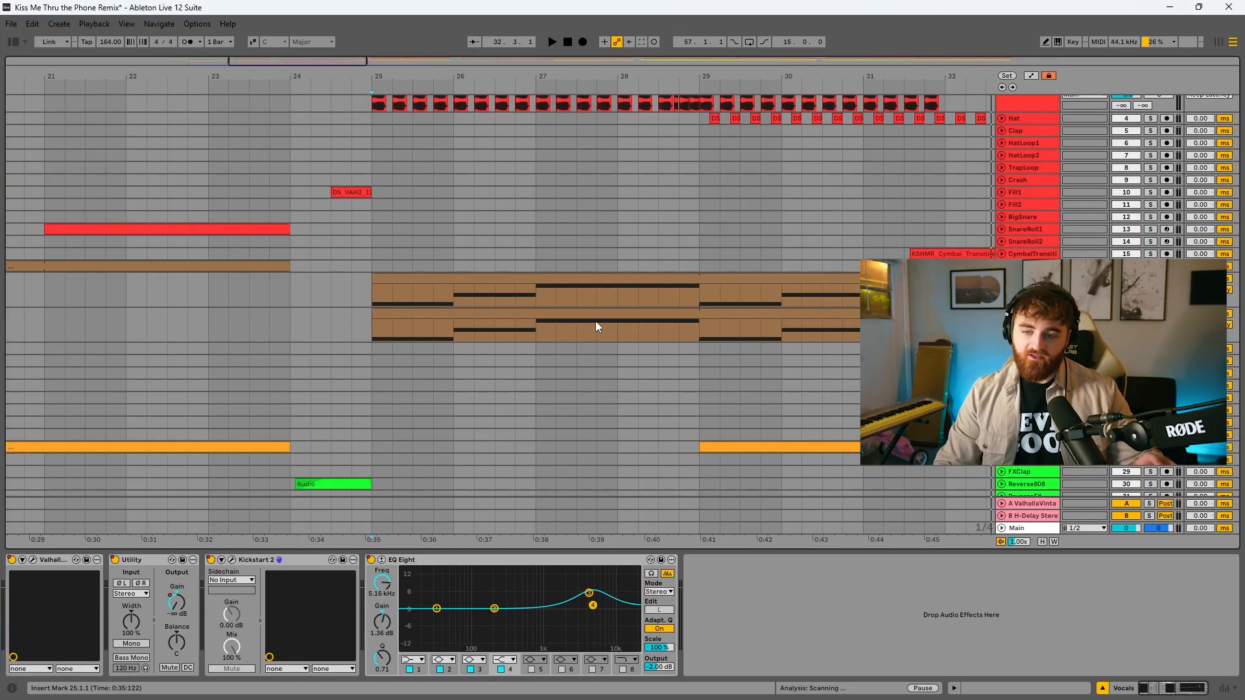
# Select the SubBass clip starting at bar 25, inspect its Sylenth1 synth and play the part
pyautogui.click(595, 314)
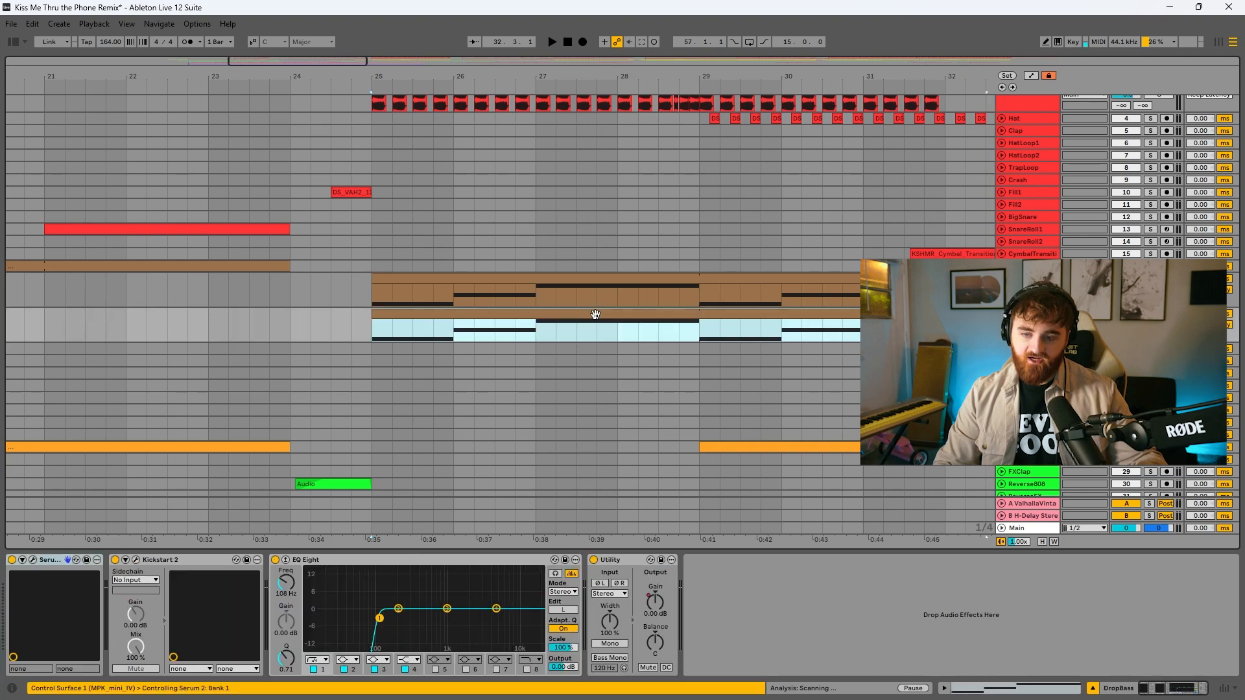
pyautogui.click(594, 305)
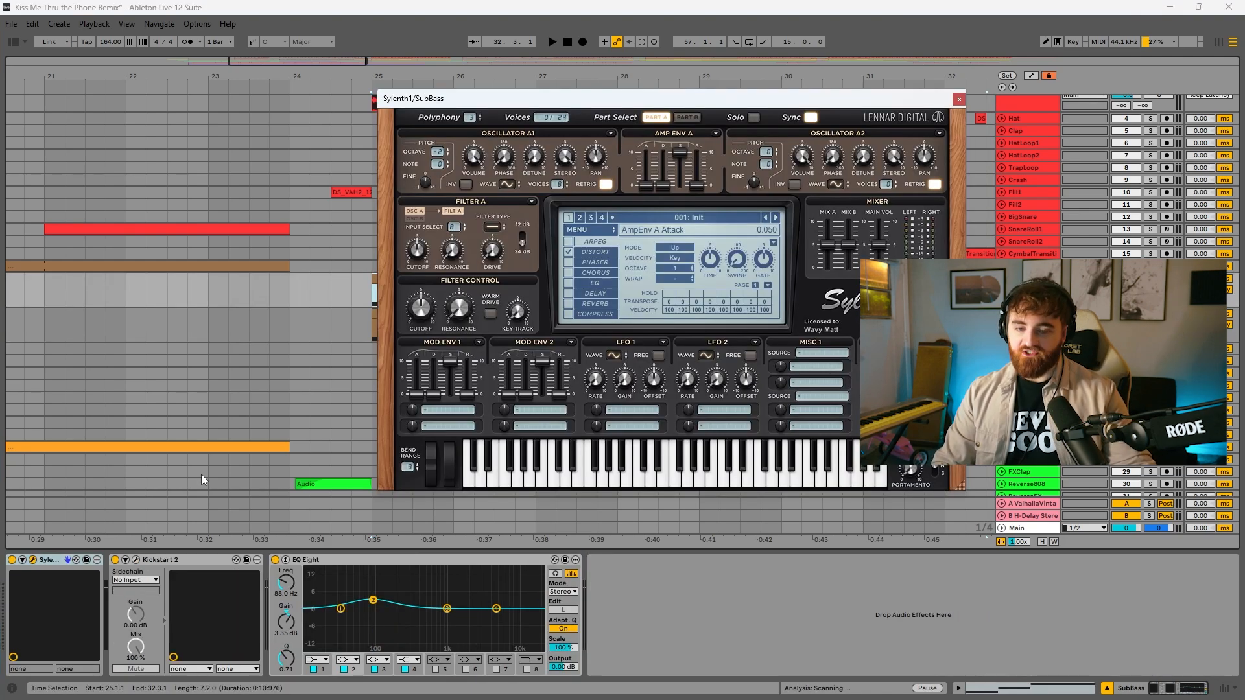
pyautogui.click(32, 560)
pyautogui.press('space')
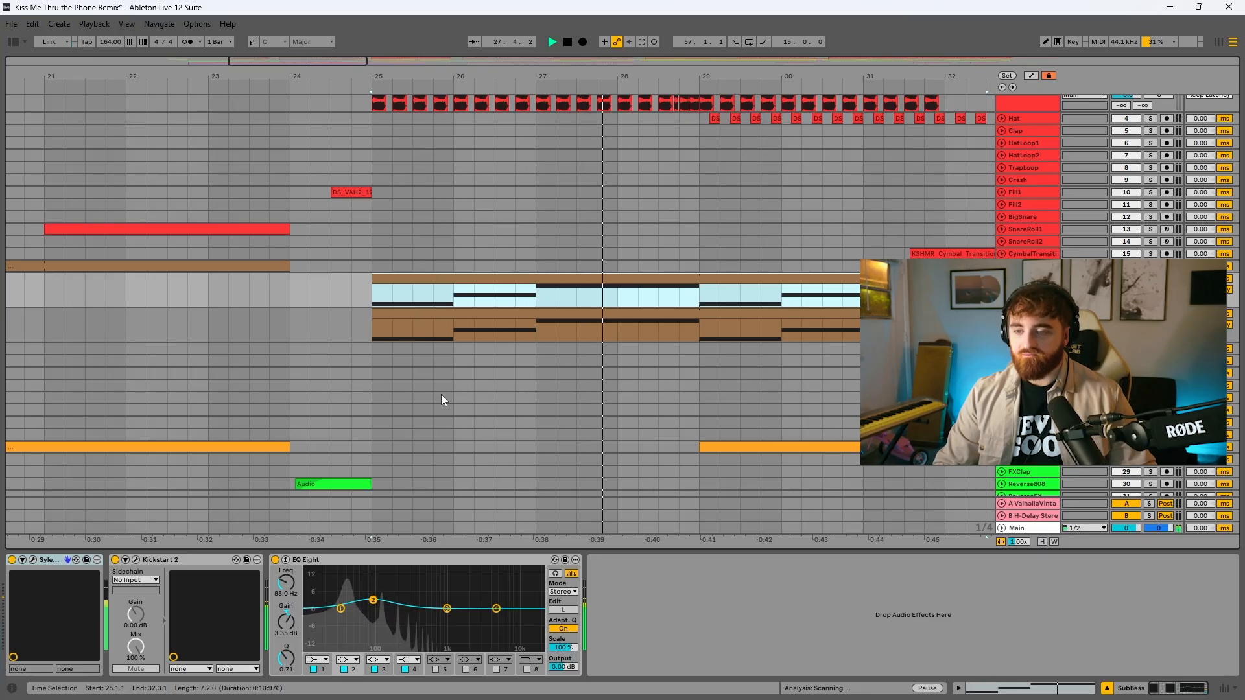
# Inspect the DropBass track's Serum 2 synth and audition the DropBass and SubBass clips from bar 25
pyautogui.press('Down')
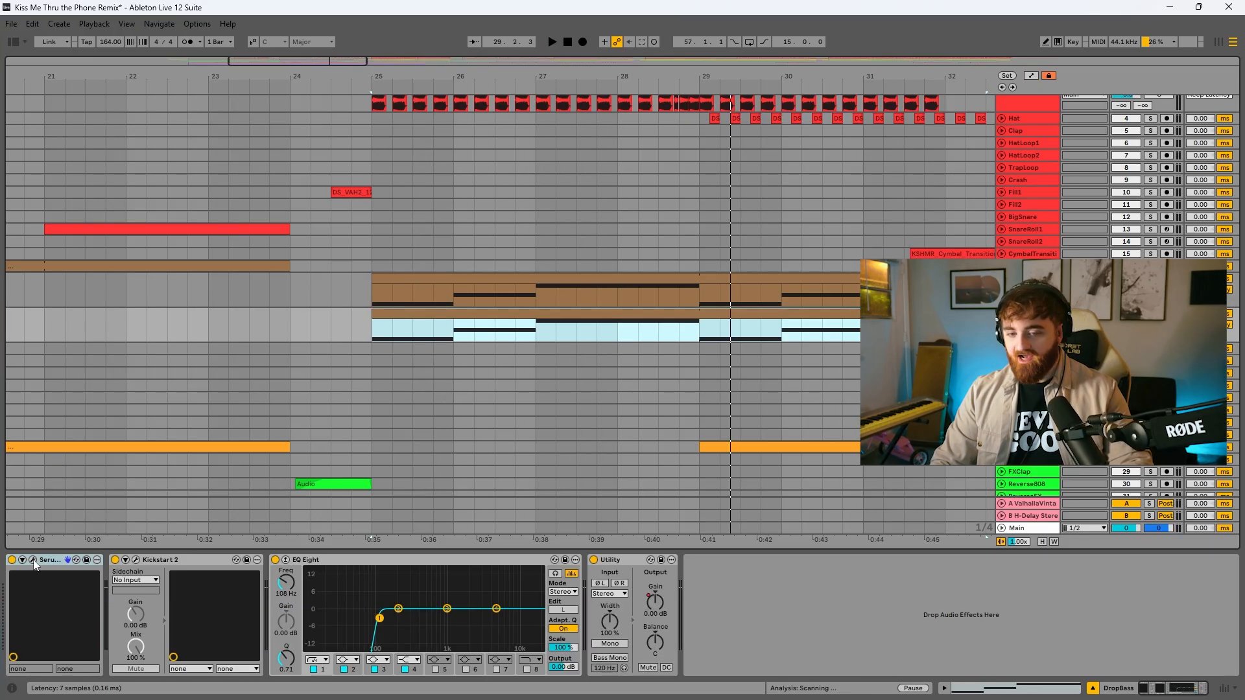
pyautogui.click(34, 564)
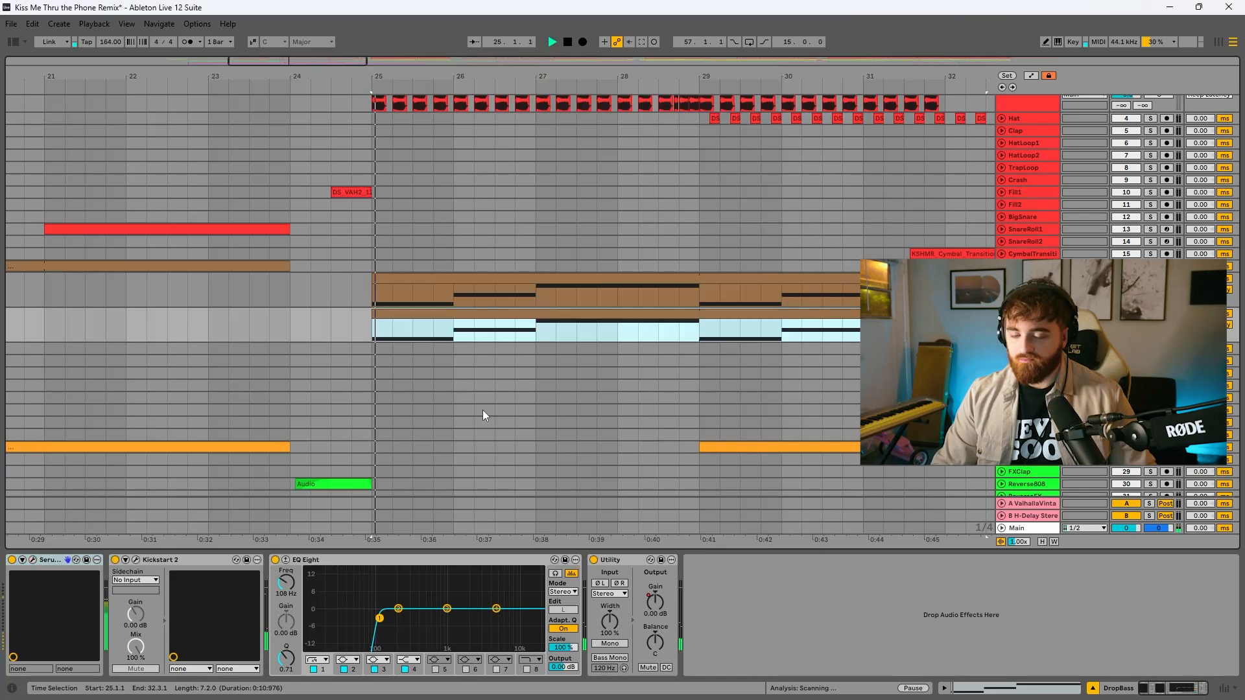
pyautogui.press('space')
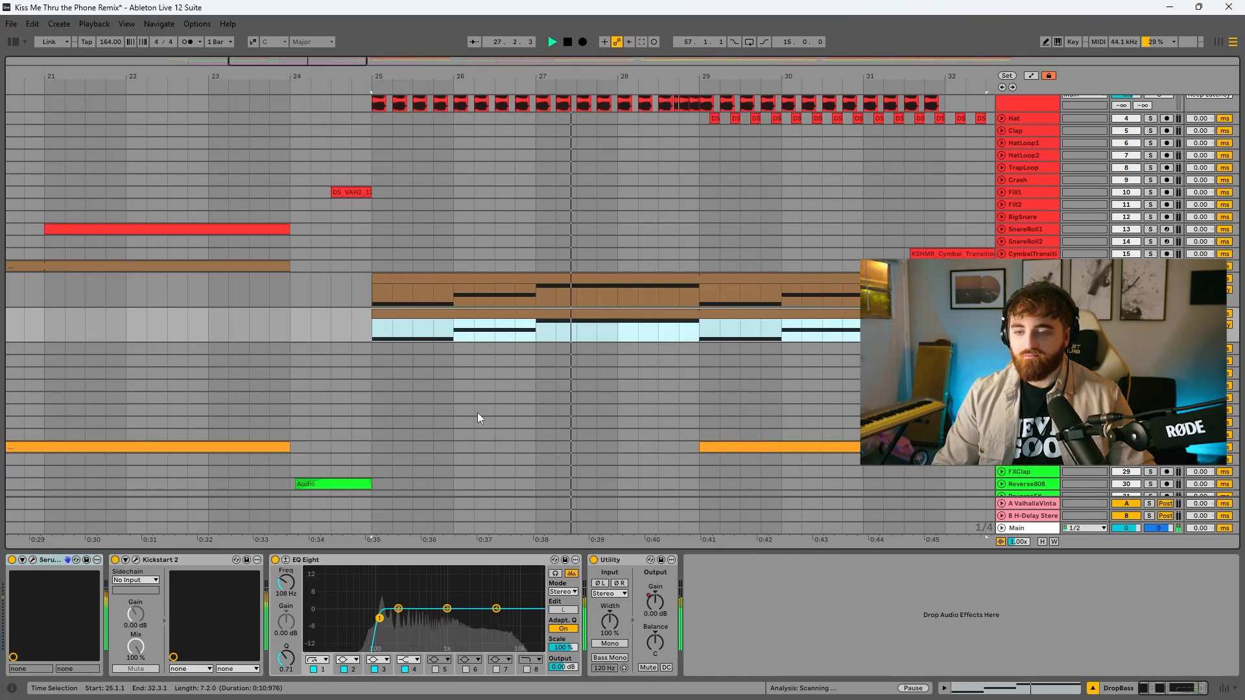
pyautogui.press('Up')
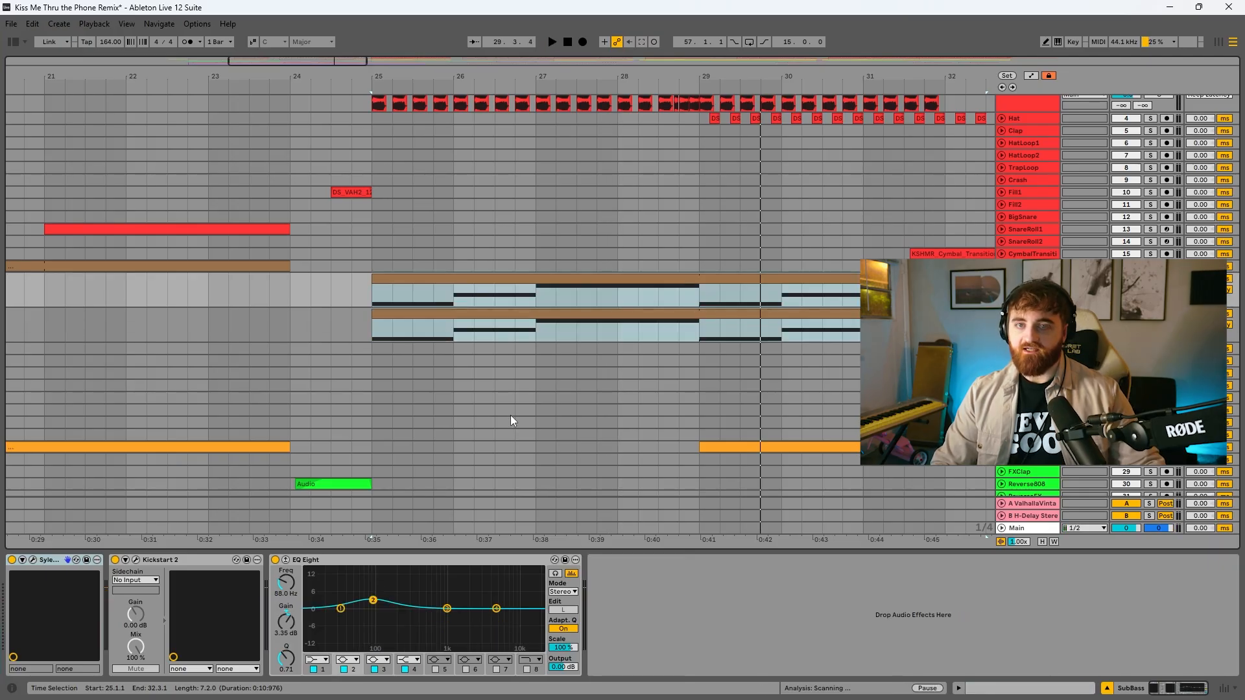
pyautogui.press('space')
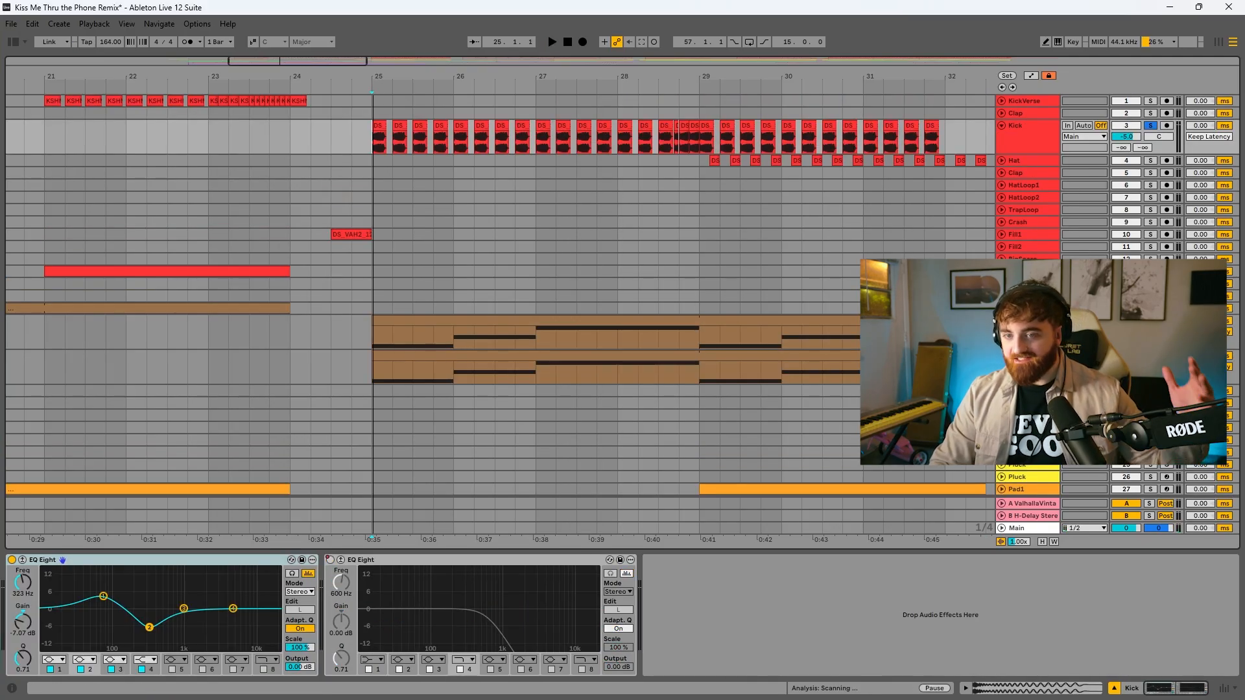
# Zoom in on the start of the drop and play the soloed Kick track from bar 25
pyautogui.moveTo(371, 83); pyautogui.dragTo(371, 111)
pyautogui.press('space')
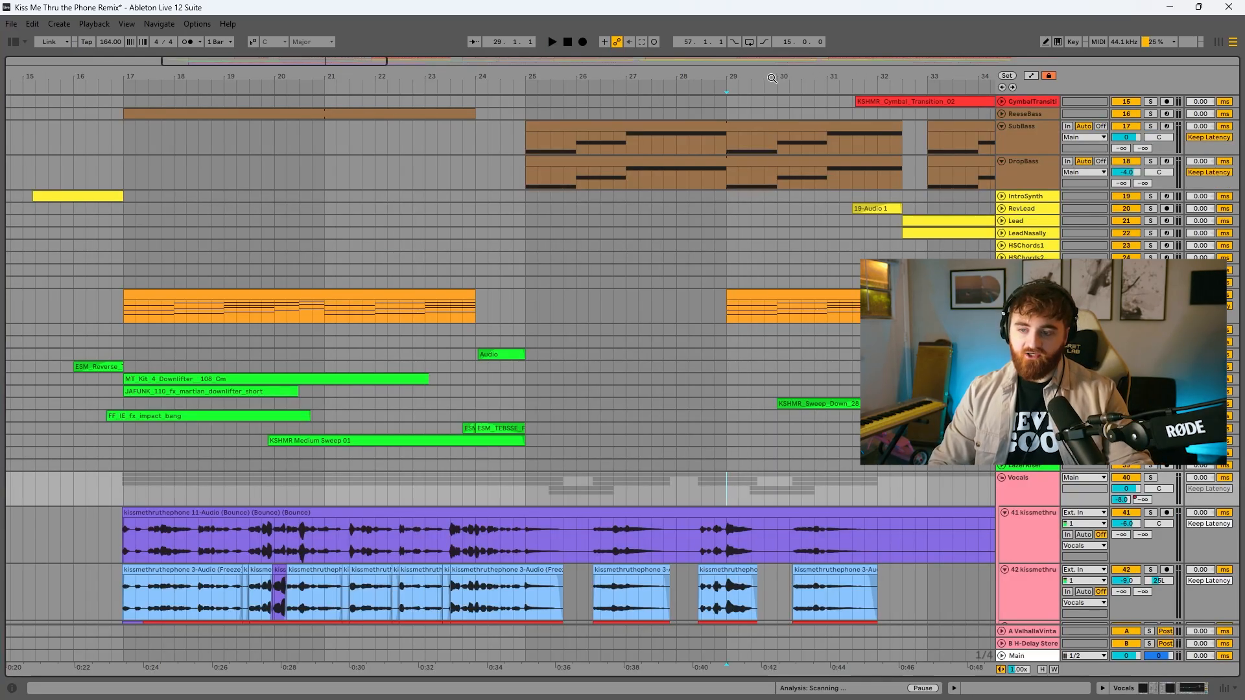
# Compare the Pad1 clip ending at bar 24 with the one starting at bar 29, and play from bar 29
pyautogui.moveTo(773, 80); pyautogui.dragTo(741, 81)
pyautogui.click(371, 293)
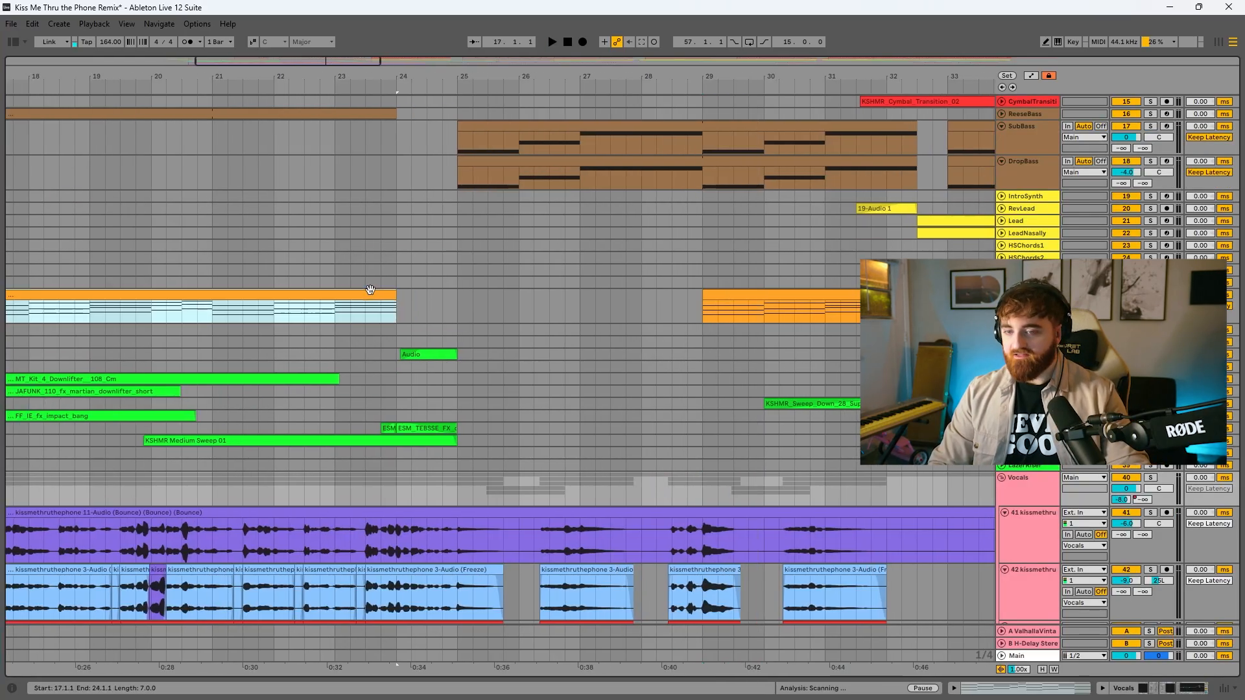
pyautogui.click(804, 295)
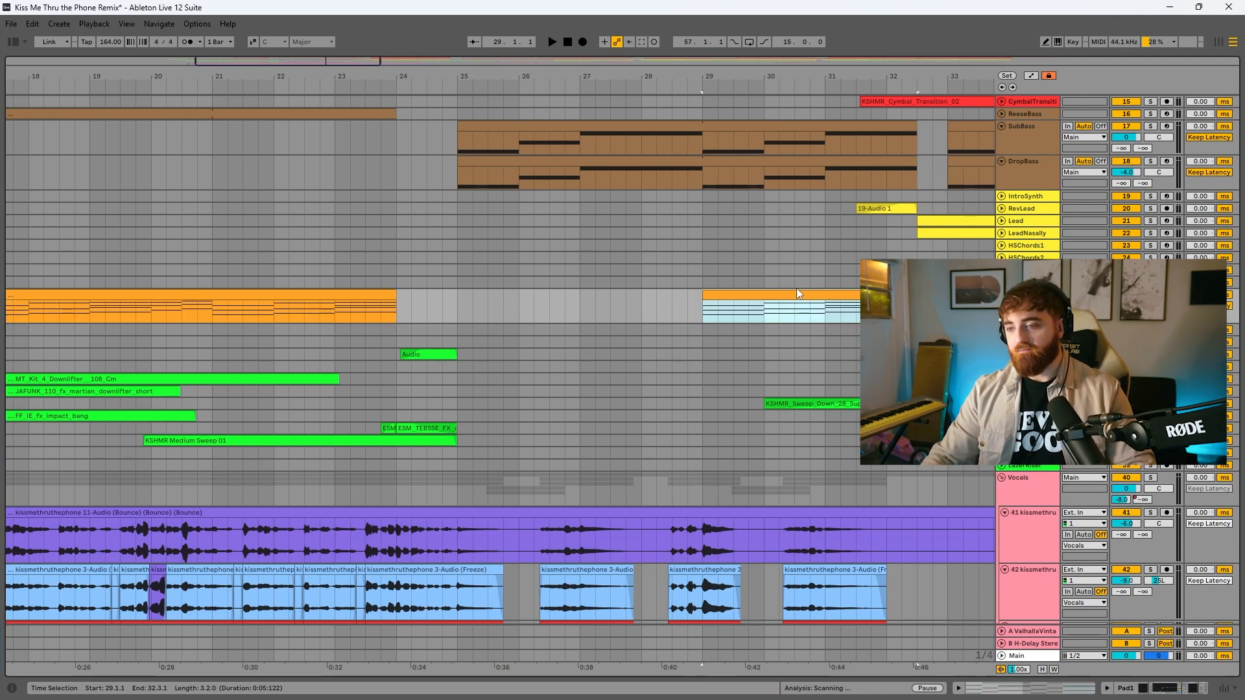
pyautogui.press('space')
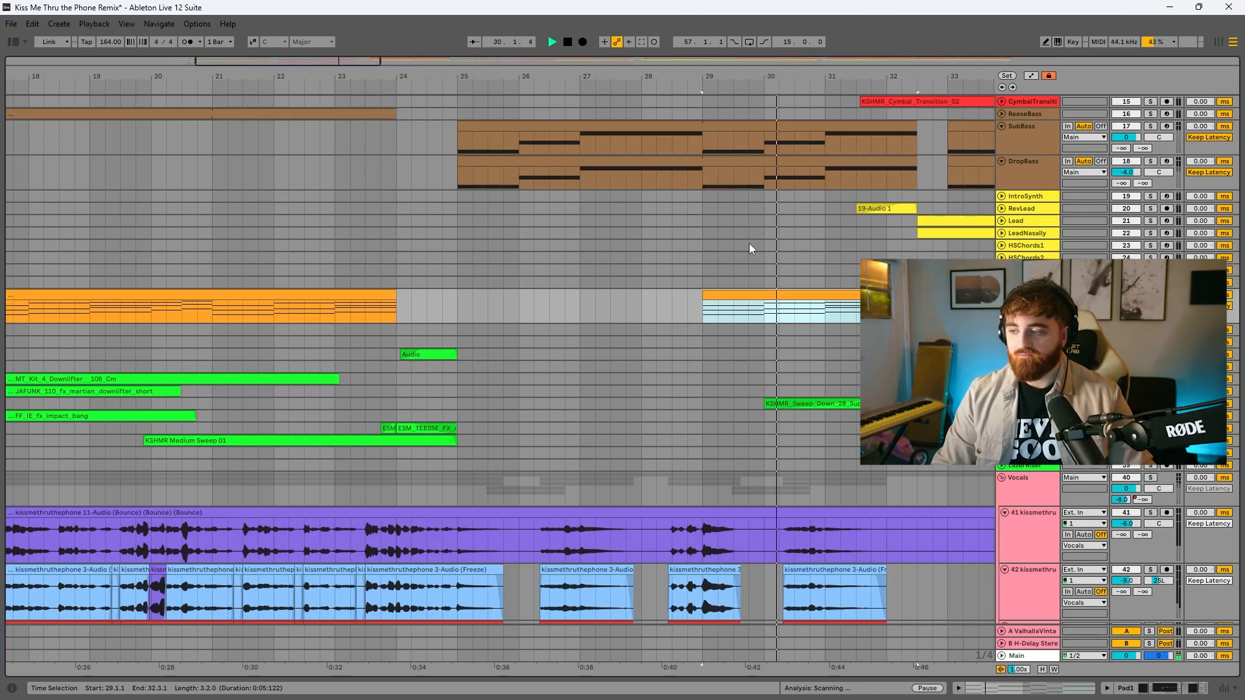
# Play the full arrangement from bar 22 through bar 32 while looking over the drum, bass, effects and vocal tracks
pyautogui.moveTo(856, 78); pyautogui.dragTo(718, 110)
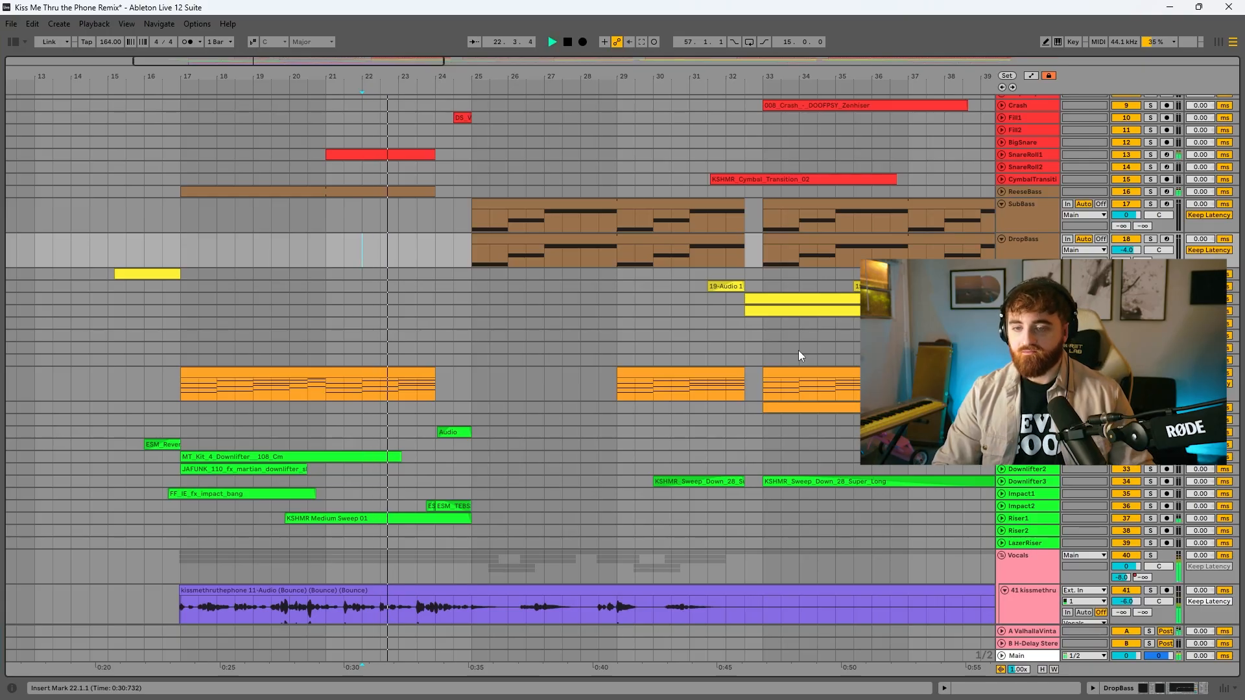
pyautogui.scroll(-5, 799, 350)
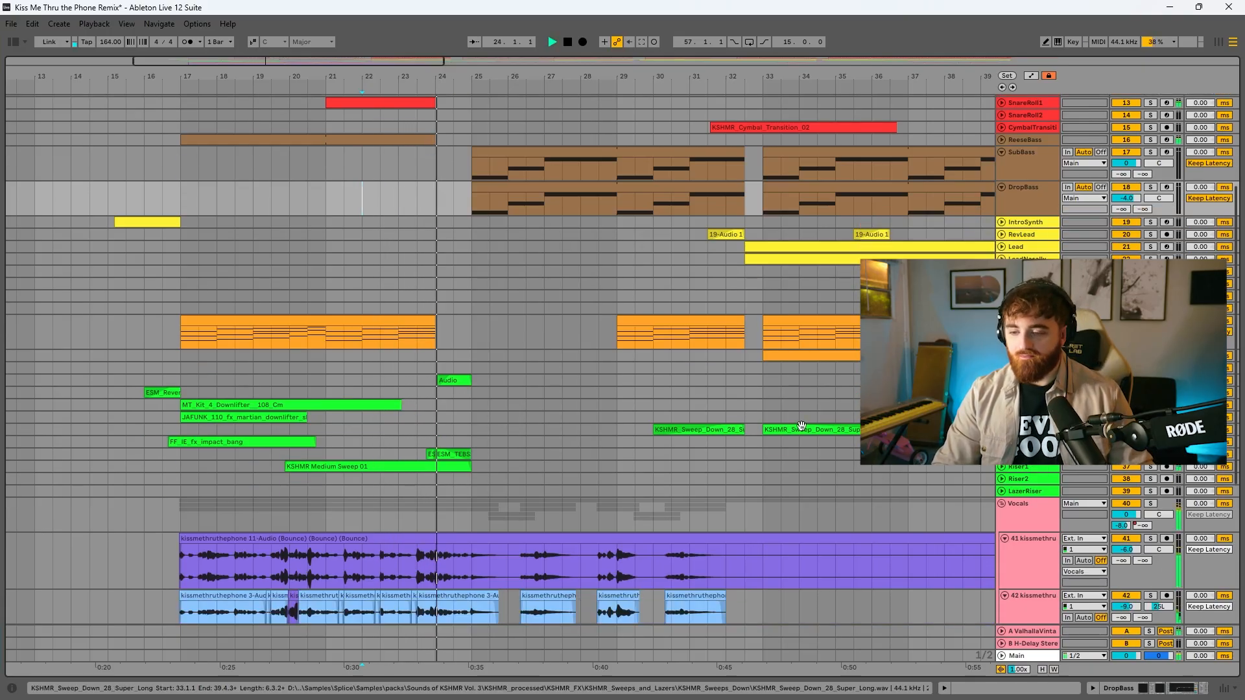
pyautogui.scroll(-3, 802, 426)
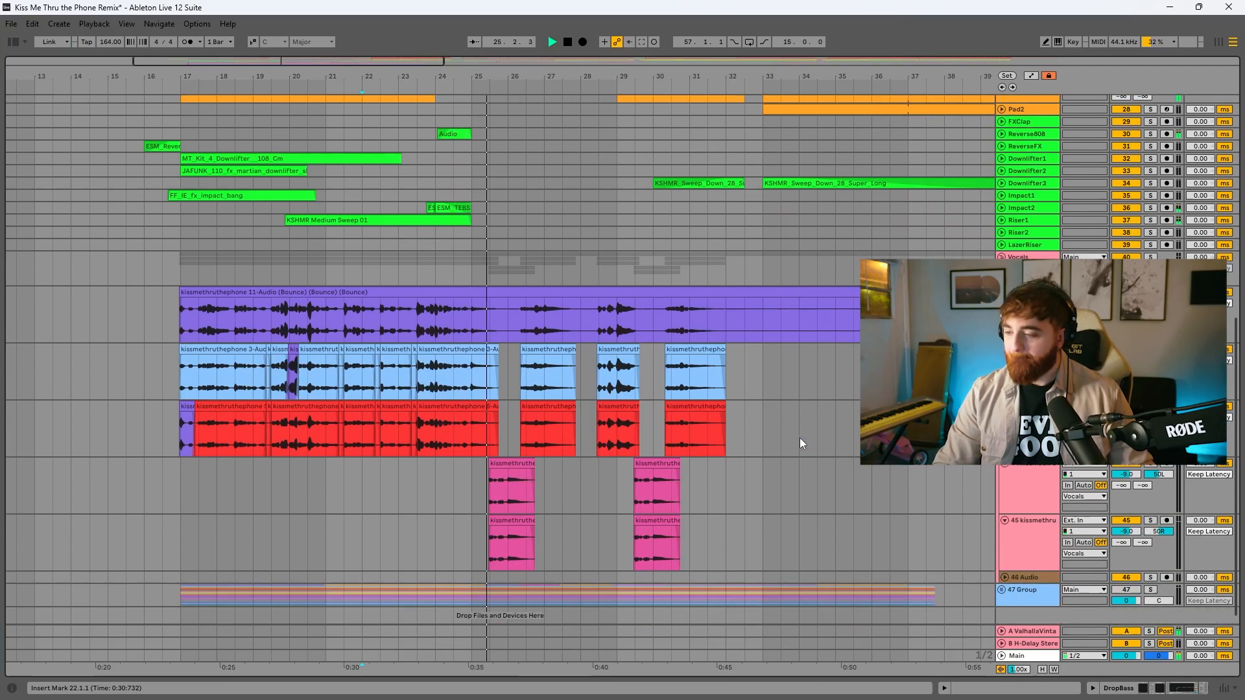
pyautogui.scroll(8, 790, 432)
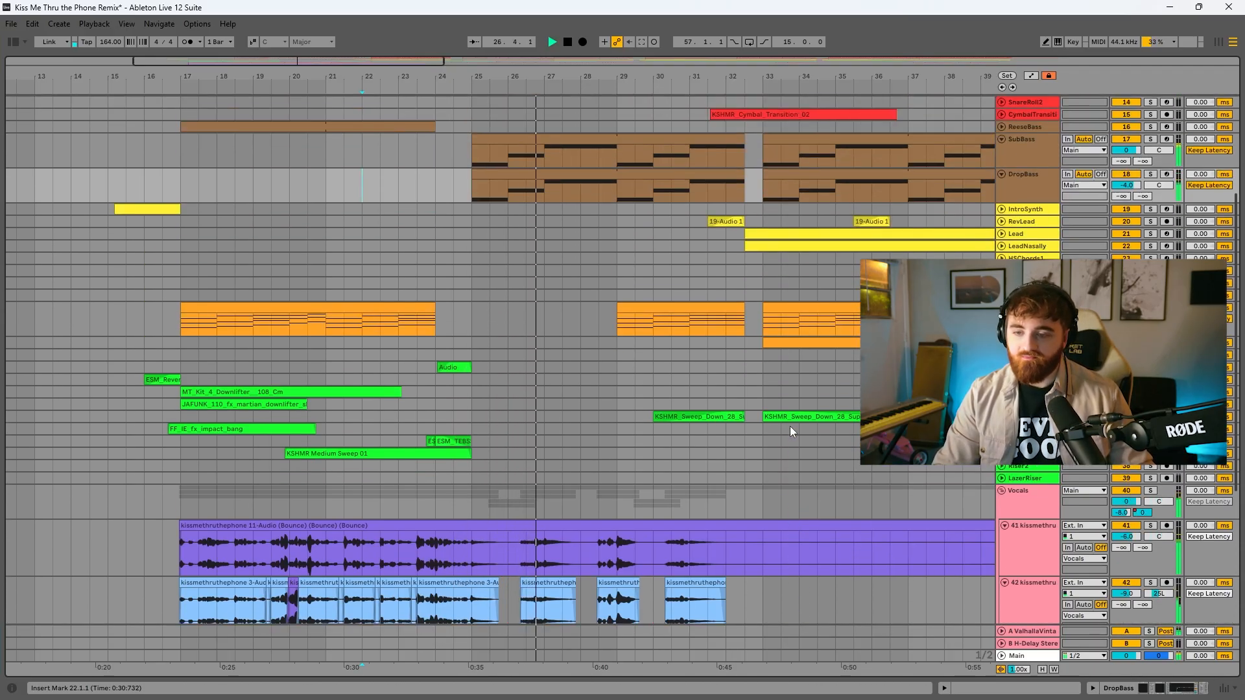
pyautogui.scroll(3, 622, 378)
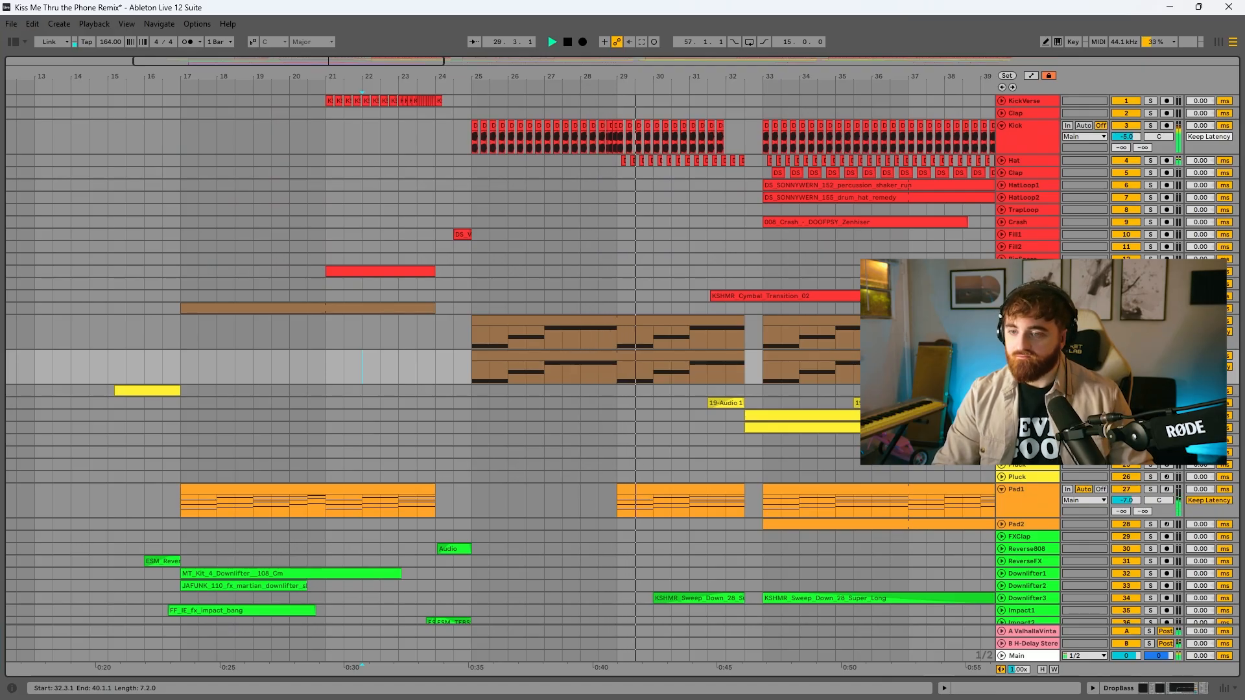
pyautogui.scroll(-1, 623, 378)
pyautogui.scroll(-4, 622, 378)
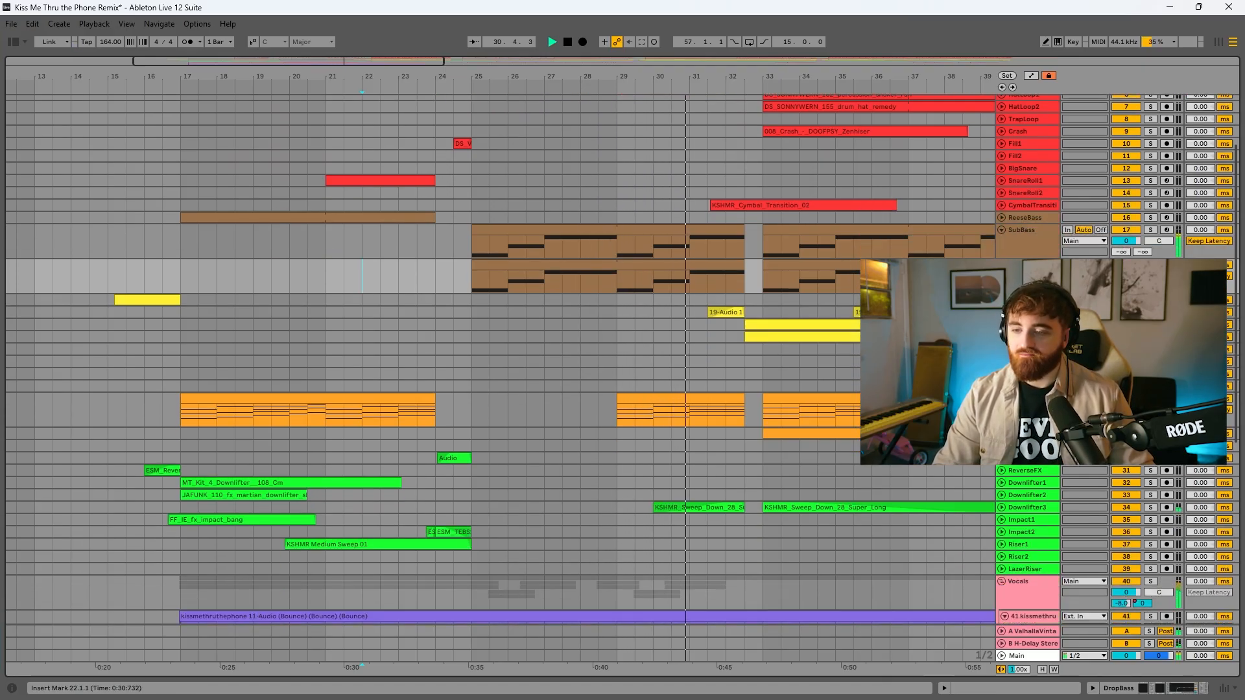
pyautogui.scroll(-1, 622, 378)
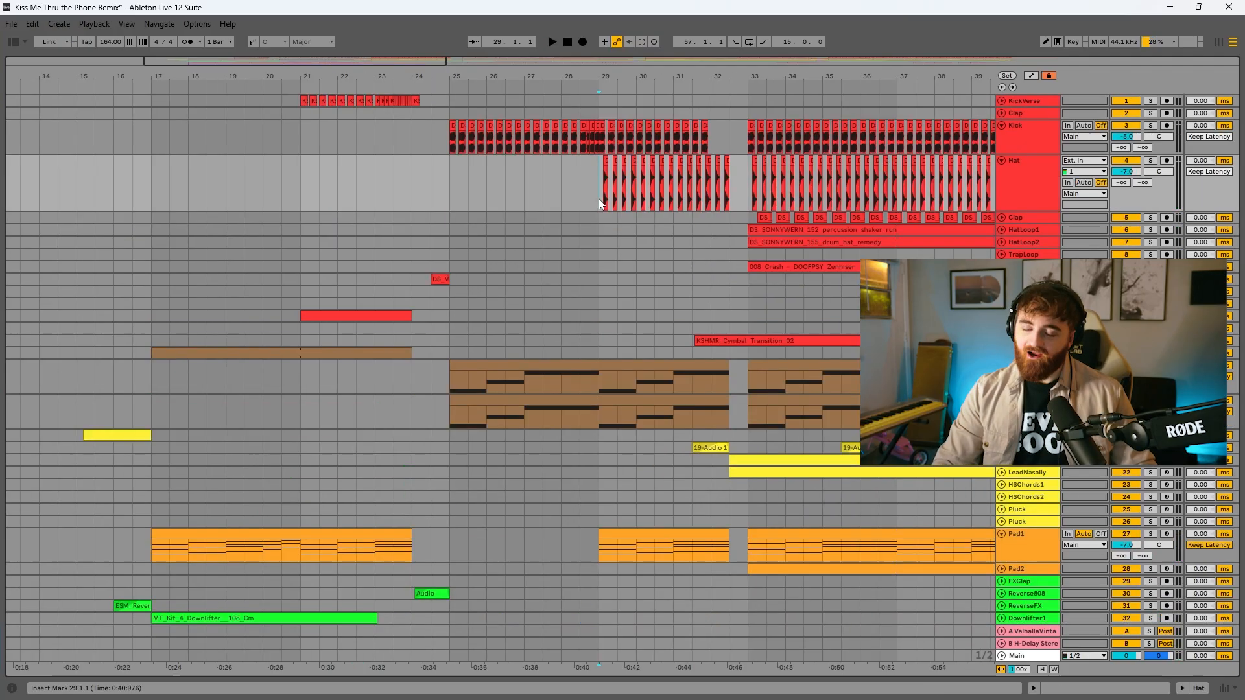
pyautogui.scroll(1, 623, 195)
# Zoom in on the Hat track and select its clips from bar 29 to 30.3 for review
pyautogui.moveTo(625, 77); pyautogui.dragTo(625, 149)
pyautogui.moveTo(500, 177); pyautogui.dragTo(858, 201)
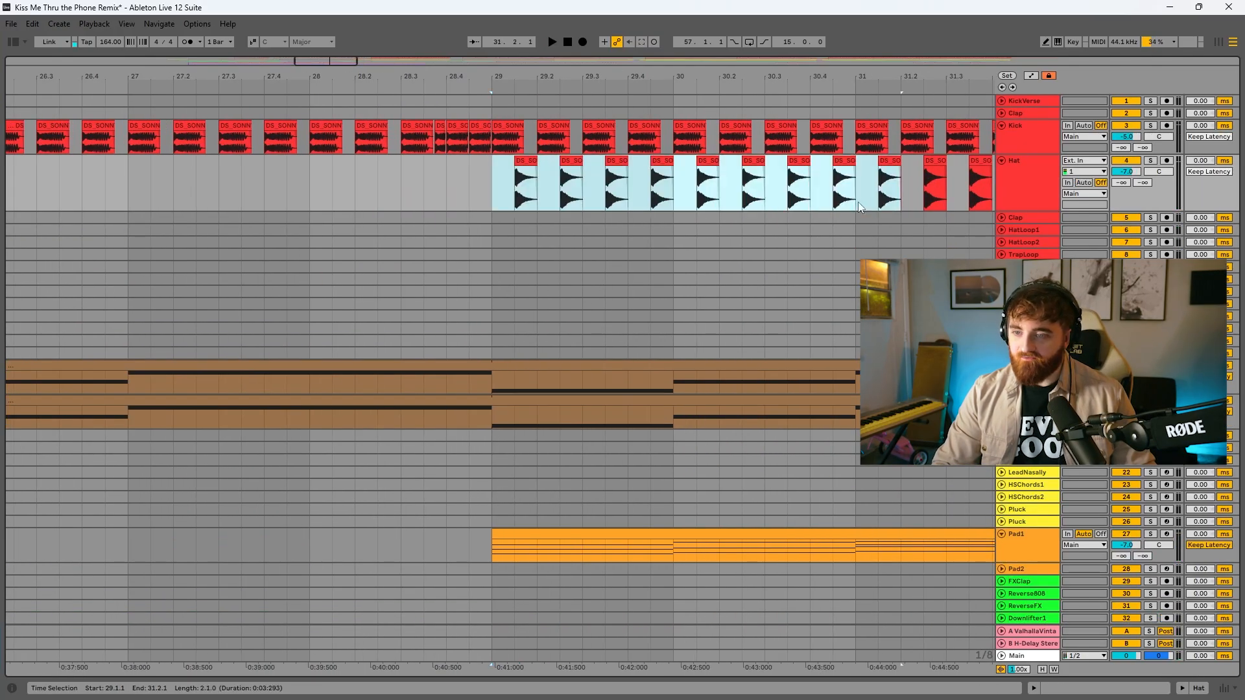
pyautogui.moveTo(858, 201); pyautogui.dragTo(766, 200)
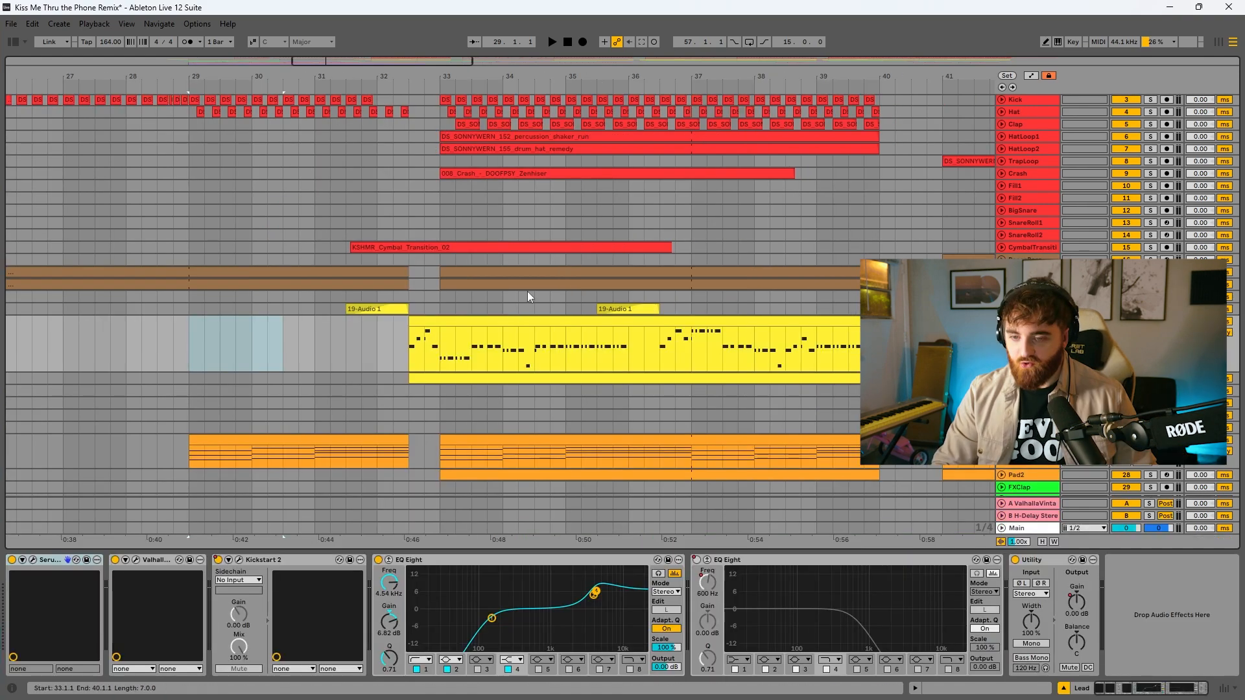
# Select the Lead melody clip starting at 32.3 and open the track's Serum 2 synth for review
pyautogui.click(507, 312)
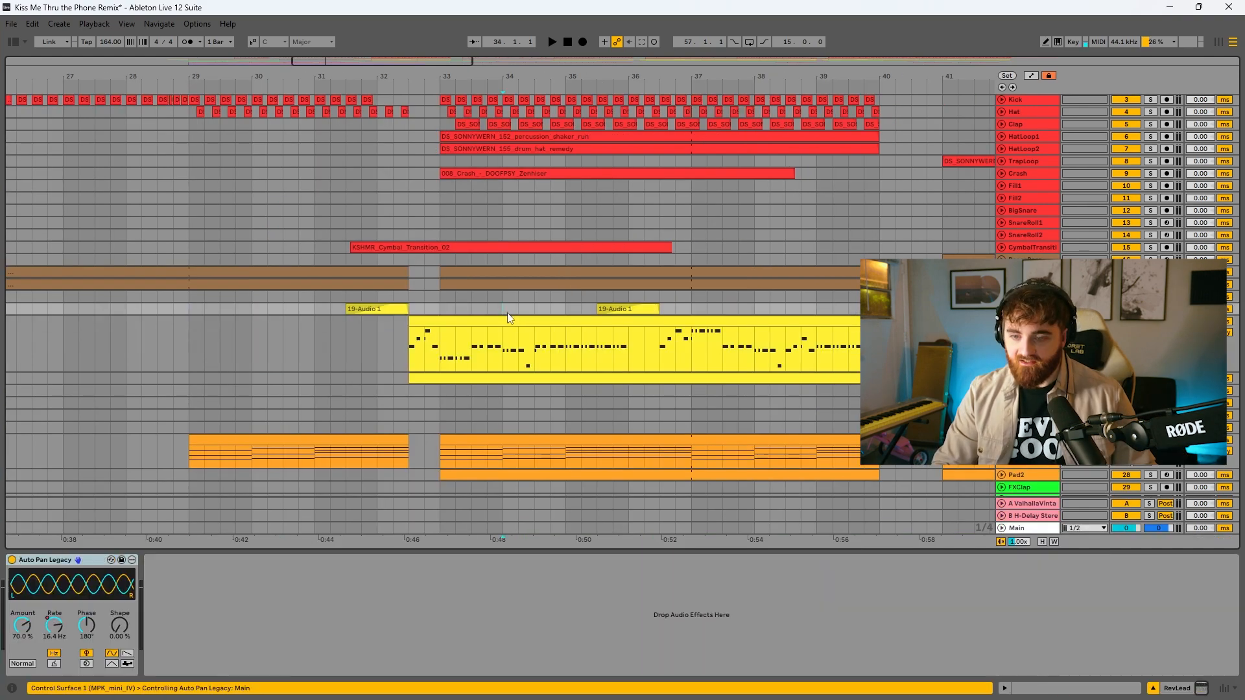
pyautogui.click(506, 321)
pyautogui.click(32, 561)
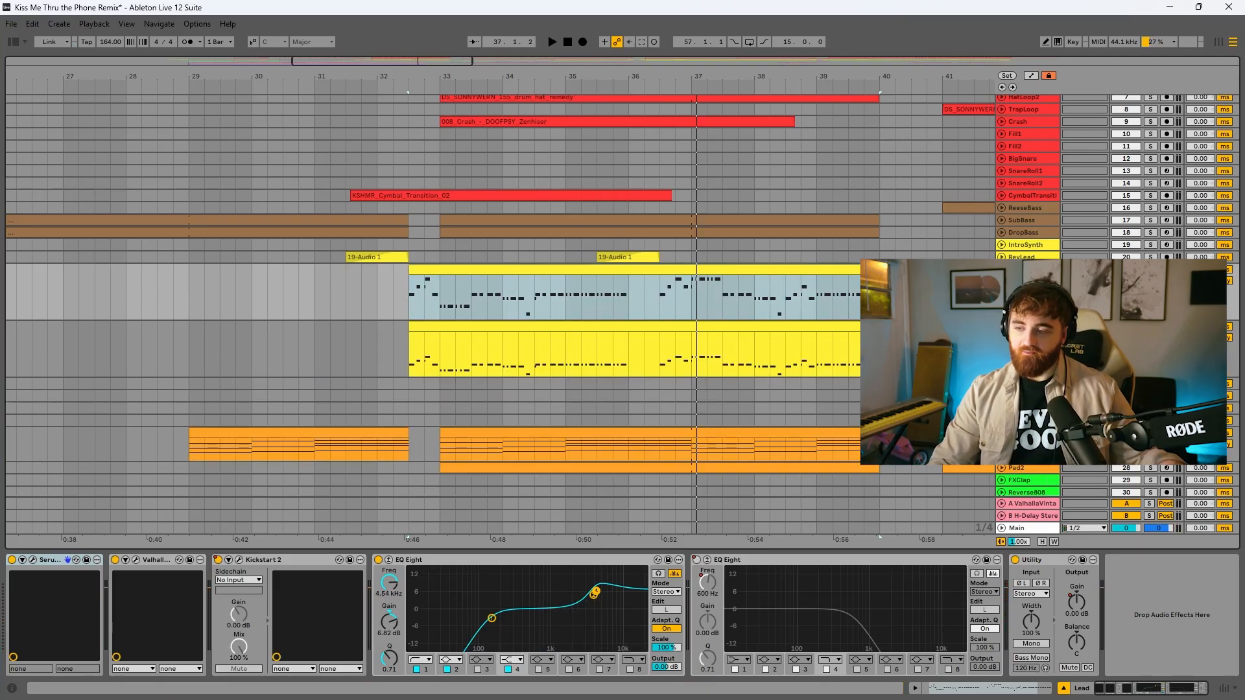
# Expand the LeadNasally track and inspect the Sylenth1 synth and effects chain behind its melody clip
pyautogui.click(1030, 327)
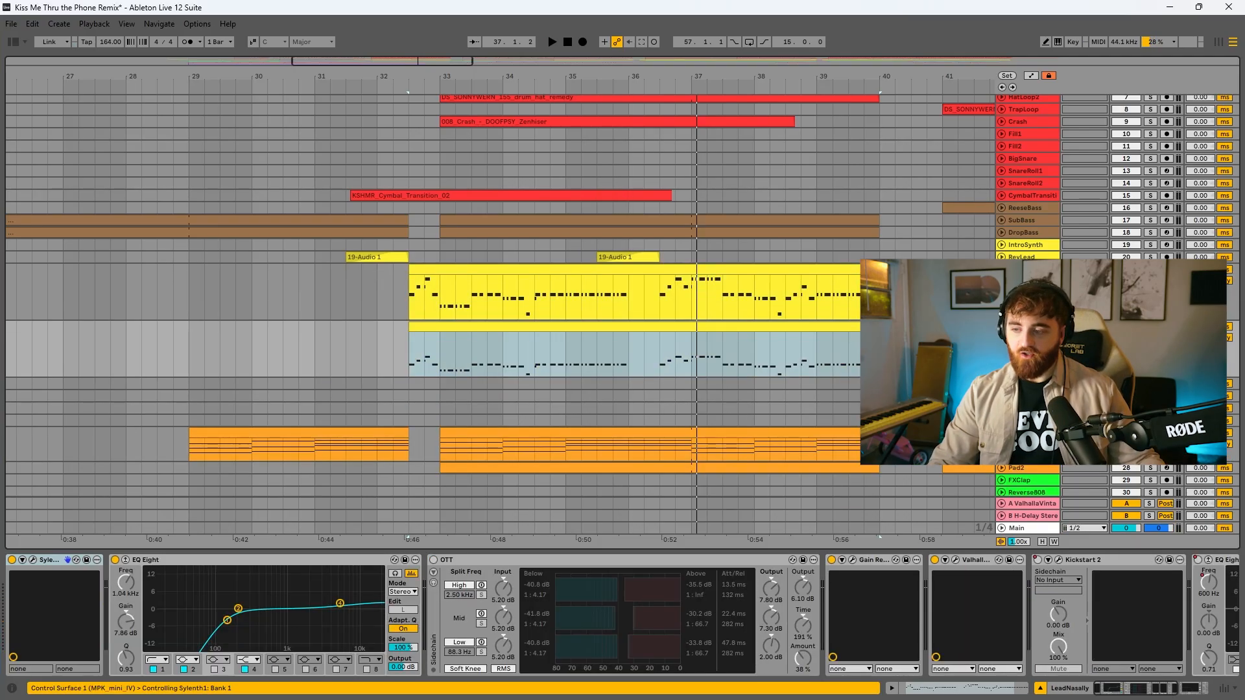
pyautogui.click(32, 559)
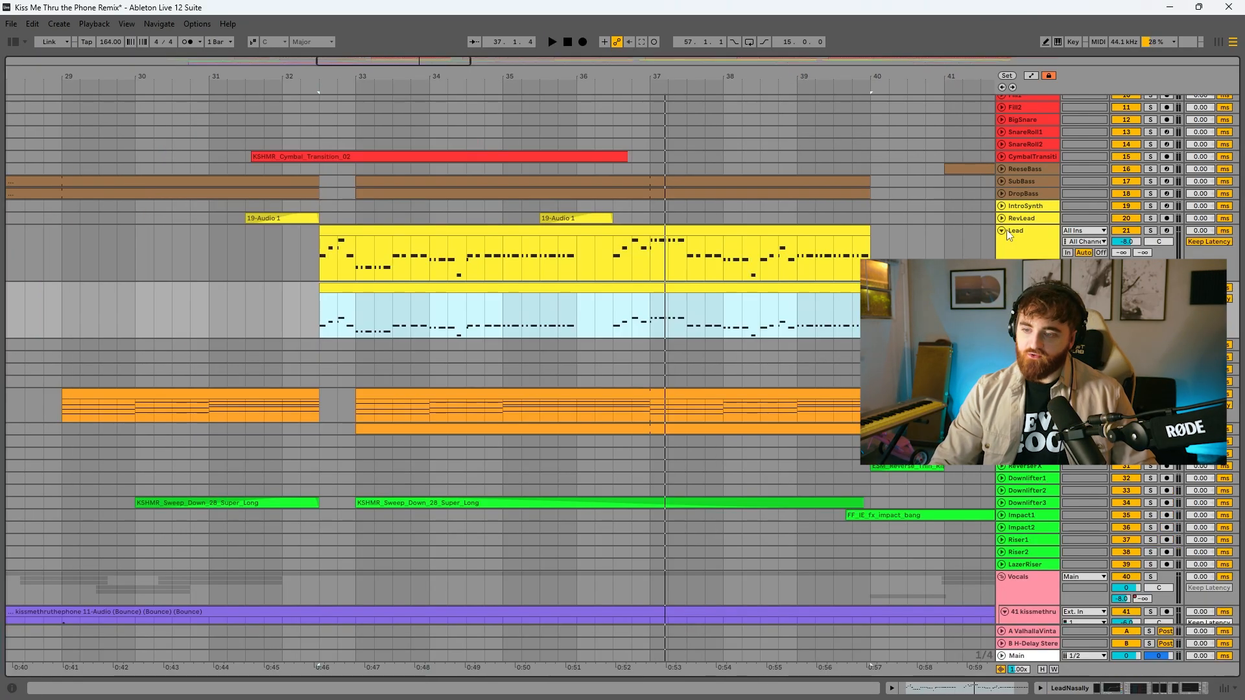
pyautogui.scroll(-6, 492, 415)
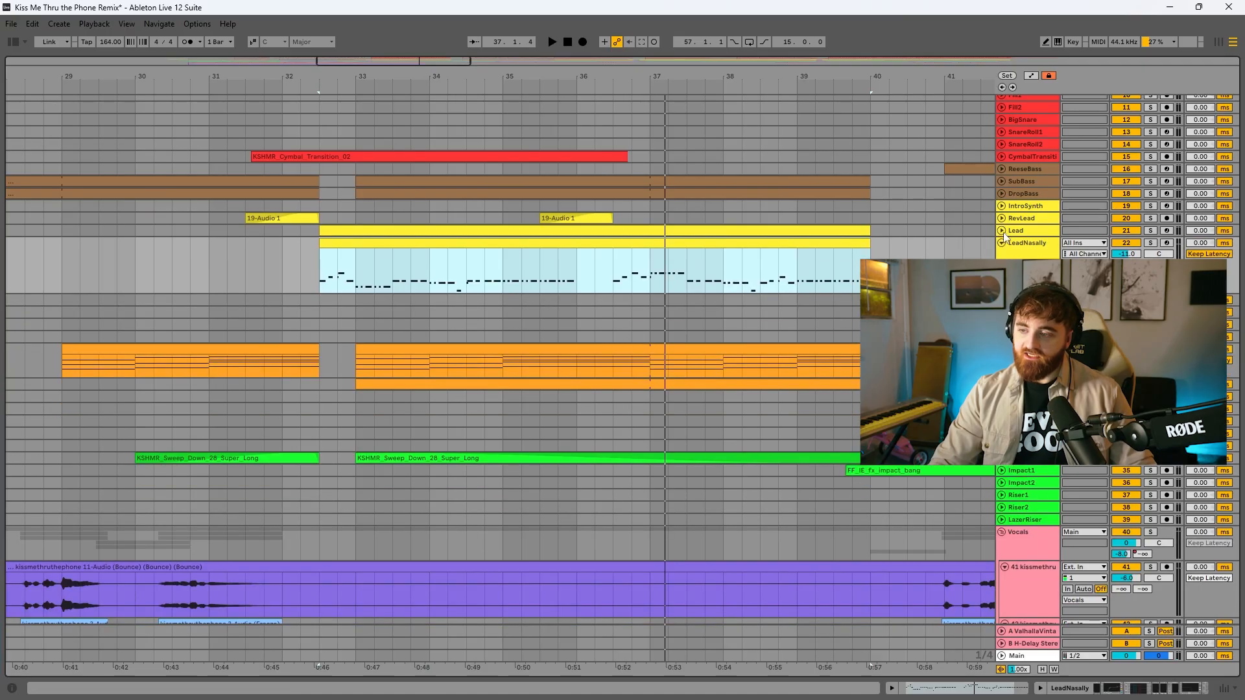
# Review the Pad1 and Pad2 clips starting at bar 33, expanding Pad2 and playing its part
pyautogui.click(797, 307)
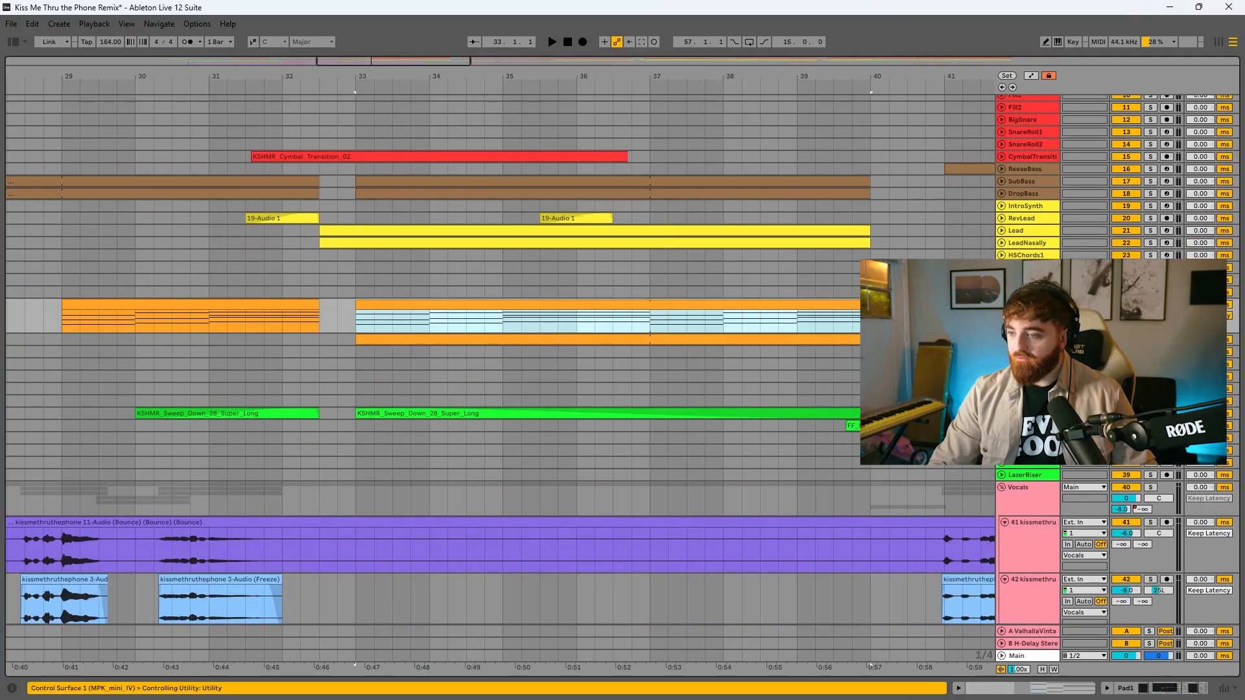
pyautogui.click(1002, 339)
pyautogui.click(755, 340)
pyautogui.press('space')
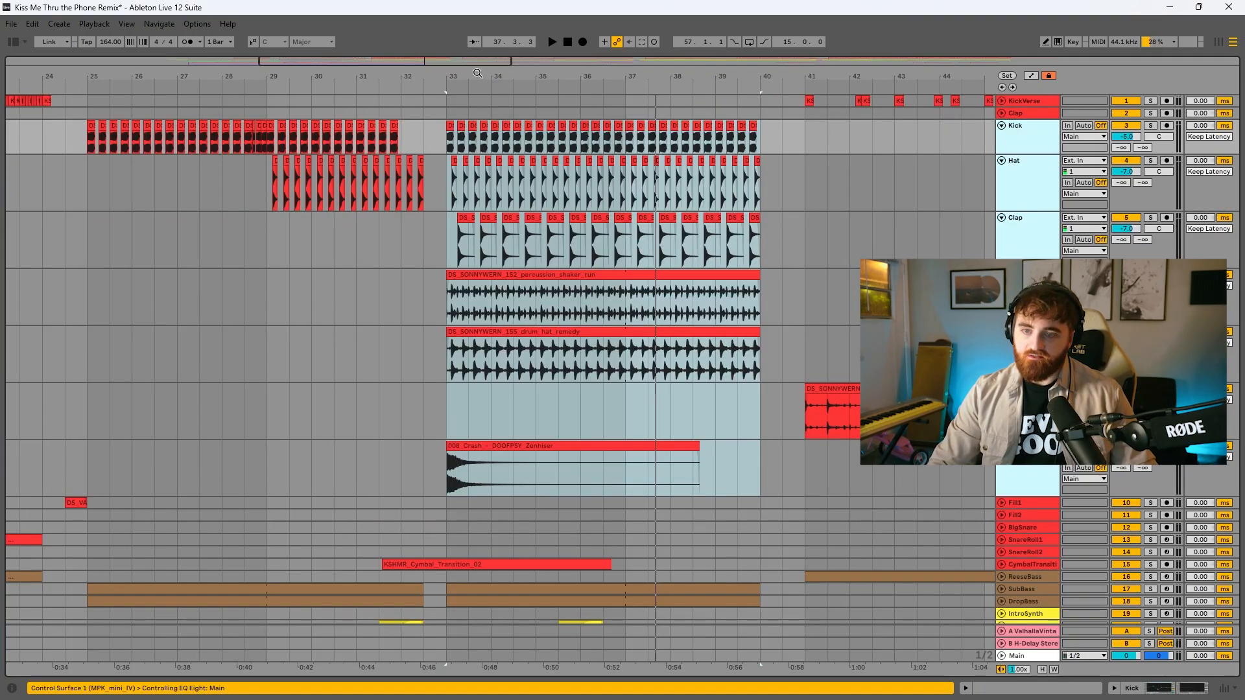
# Zoom in on the drums at bar 33 and review the Clap, HatLoop1, HatLoop2 and Crash clips
pyautogui.moveTo(478, 73); pyautogui.dragTo(476, 133)
pyautogui.moveTo(384, 238); pyautogui.dragTo(687, 238)
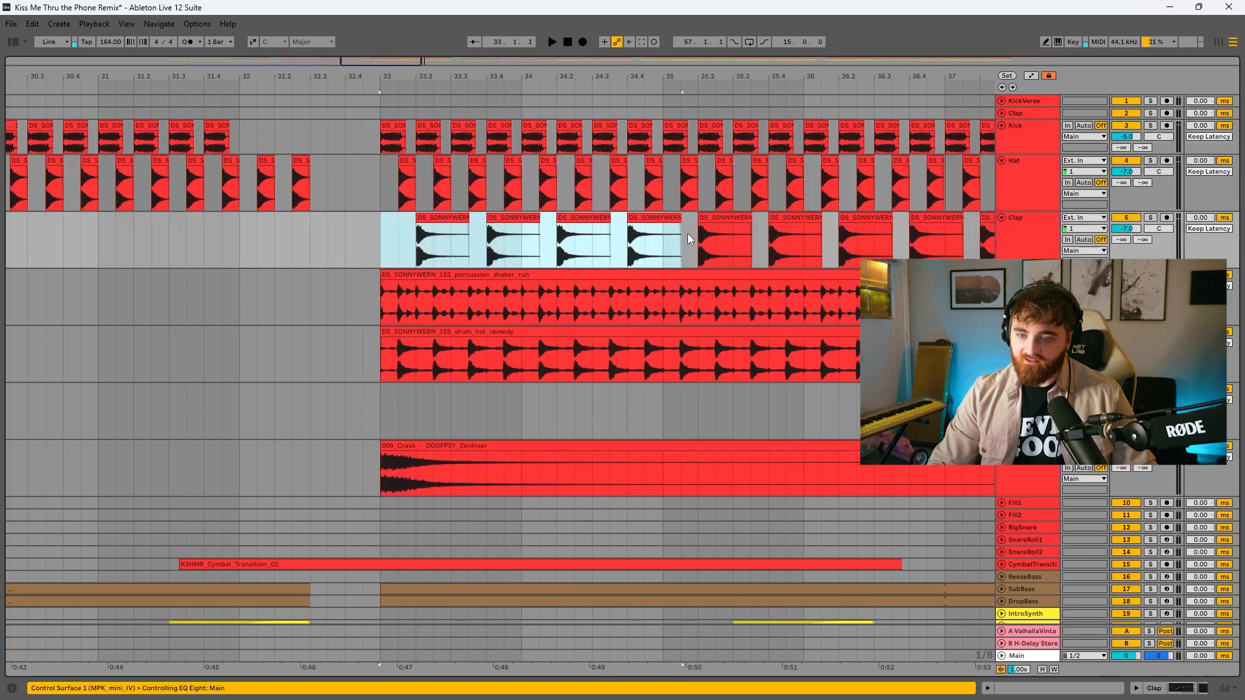
pyautogui.click(460, 275)
pyautogui.click(459, 330)
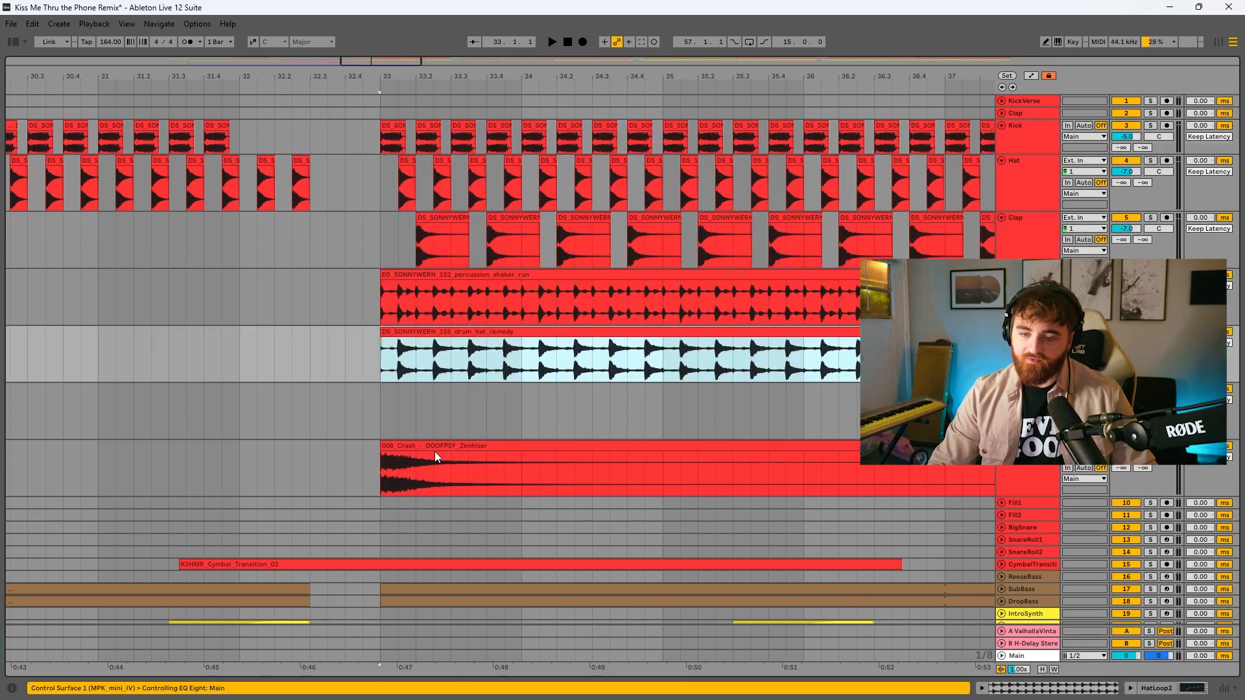
pyautogui.click(432, 448)
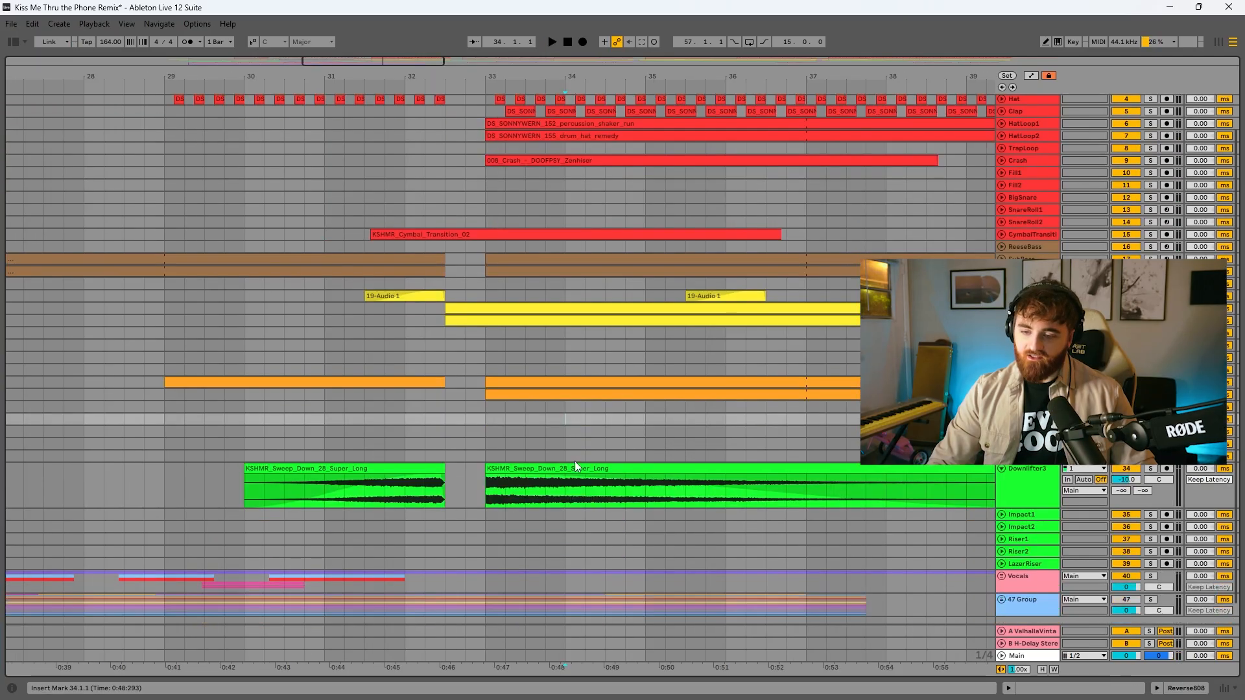
# Select the Downlifter3 sweep clip starting at bar 33 and play it
pyautogui.scroll(-3, 574, 461)
pyautogui.click(549, 448)
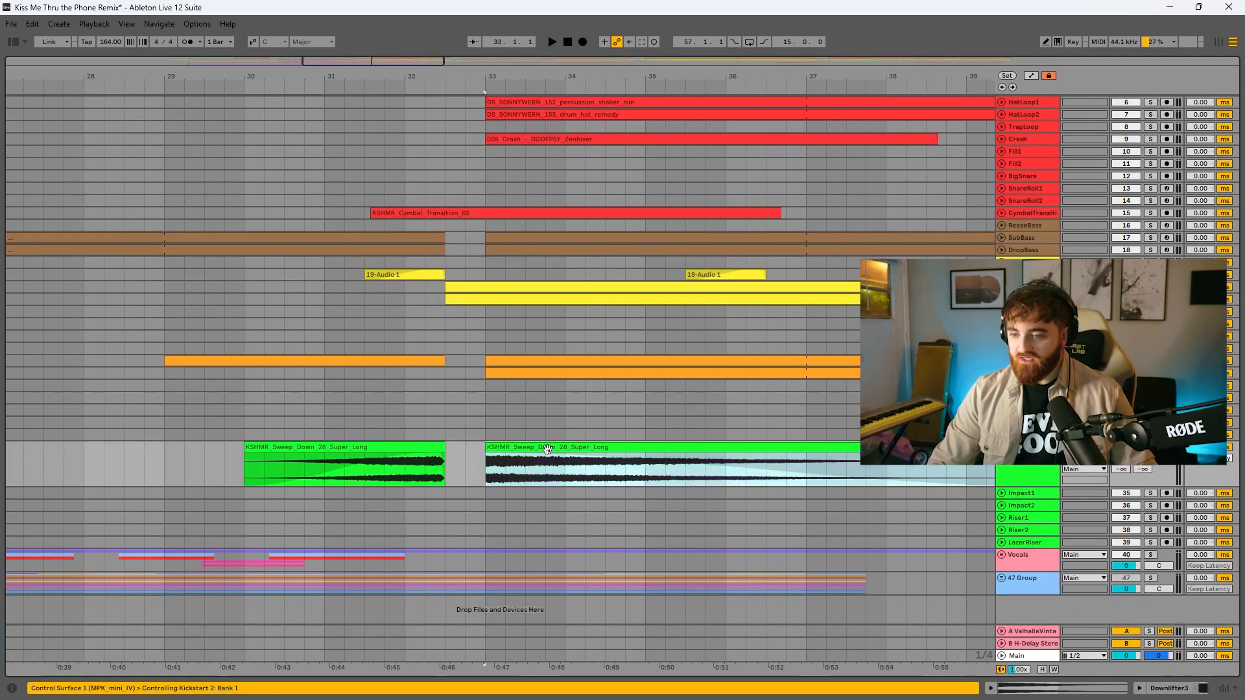
pyautogui.press('space')
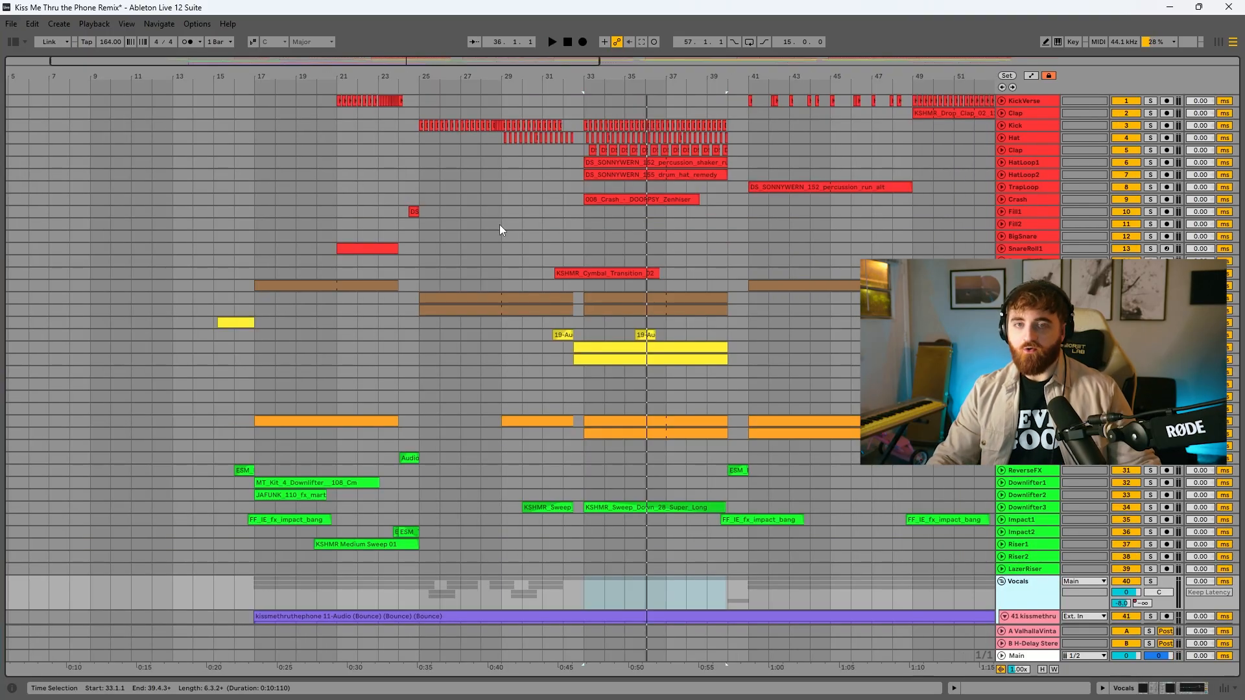
# Play the full arrangement from bar 21 to hear the build-up leading into the drop
pyautogui.click(337, 236)
pyautogui.press('space')
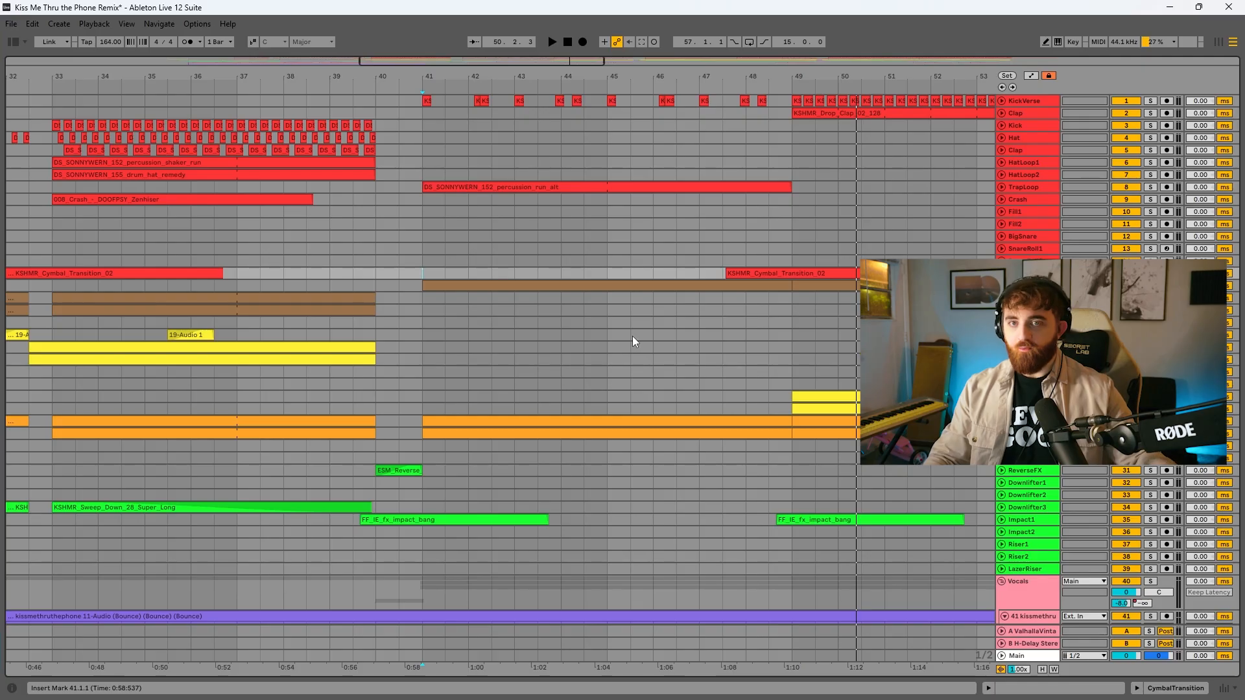
# Inspect the TrapLoop percussion clip and the KickVerse clips from bar 41, and play that section
pyautogui.click(655, 187)
pyautogui.click(1002, 187)
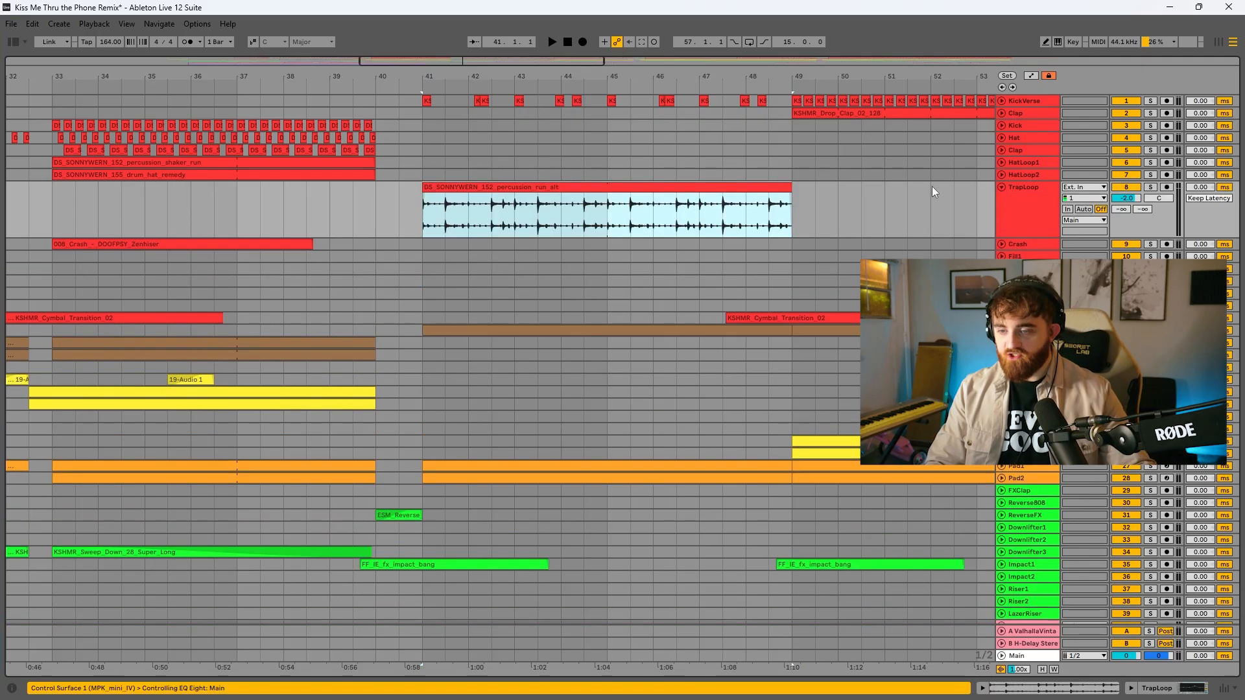
pyautogui.click(1002, 100)
pyautogui.press('space')
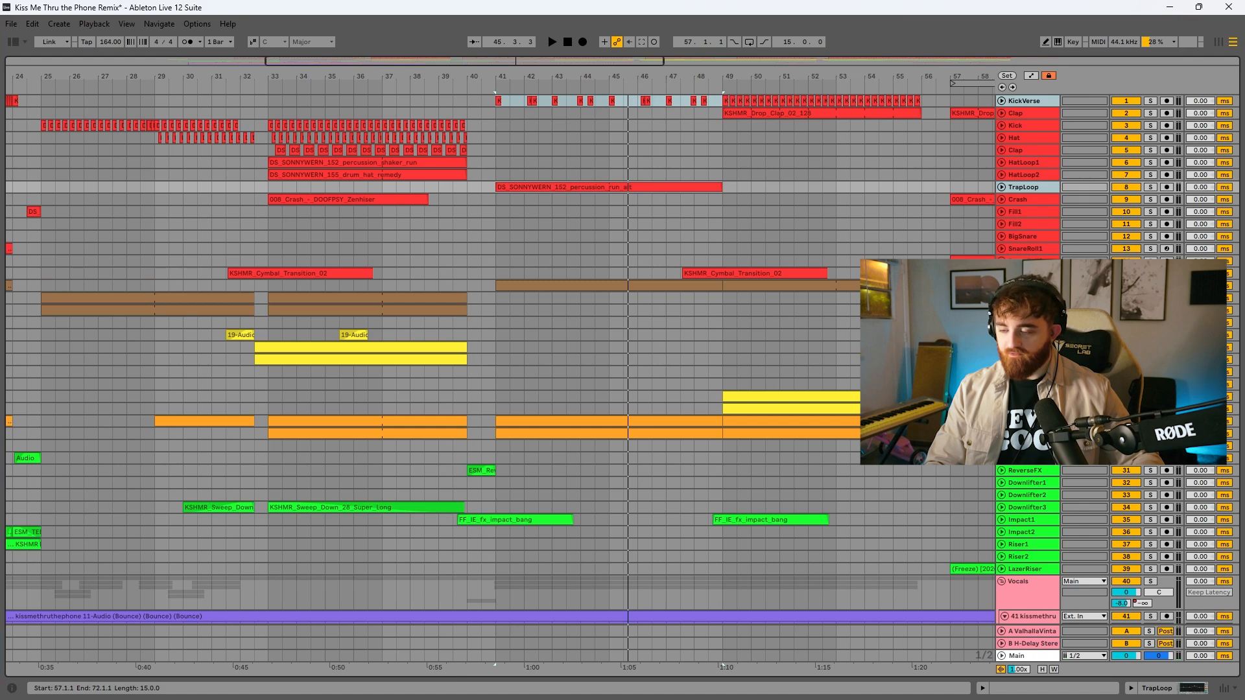
# Inspect the Pad1, Pad2 and ReeseBass clips of the section starting at bar 41
pyautogui.click(1002, 433)
pyautogui.click(1002, 422)
pyautogui.click(640, 420)
pyautogui.click(679, 359)
pyautogui.click(1001, 286)
pyautogui.click(698, 289)
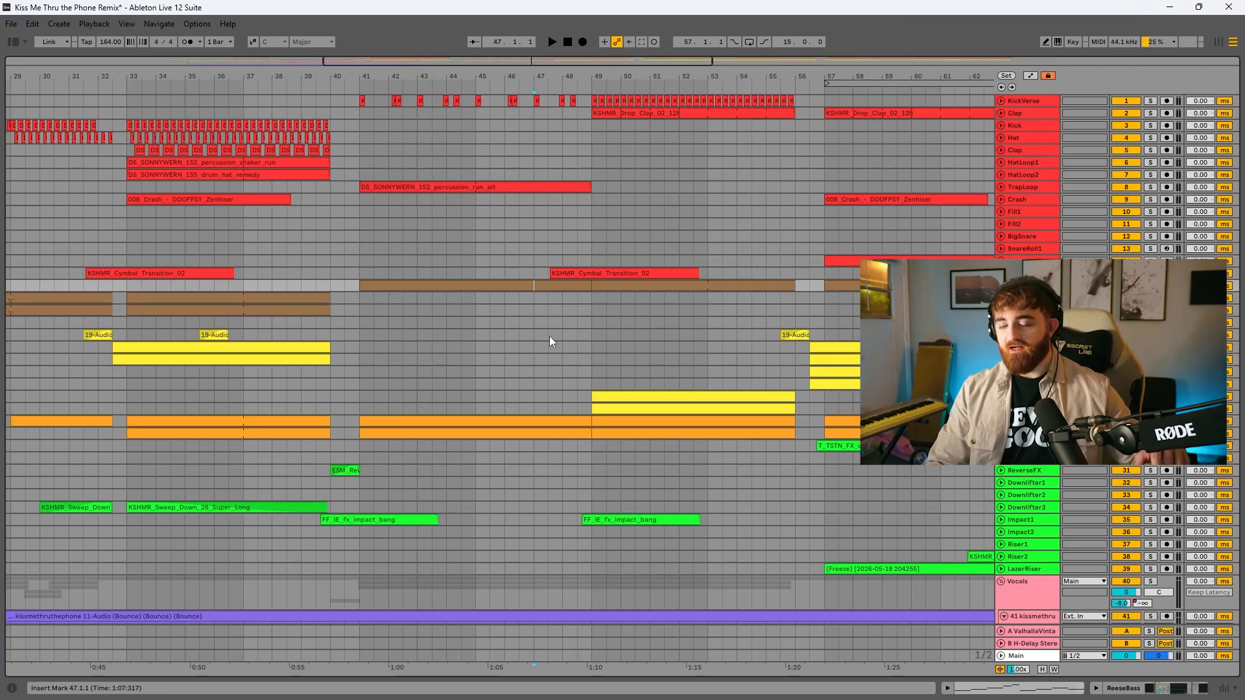
# Inspect the Clap and KickVerse clips at bar 49 and play the section from there
pyautogui.click(592, 150)
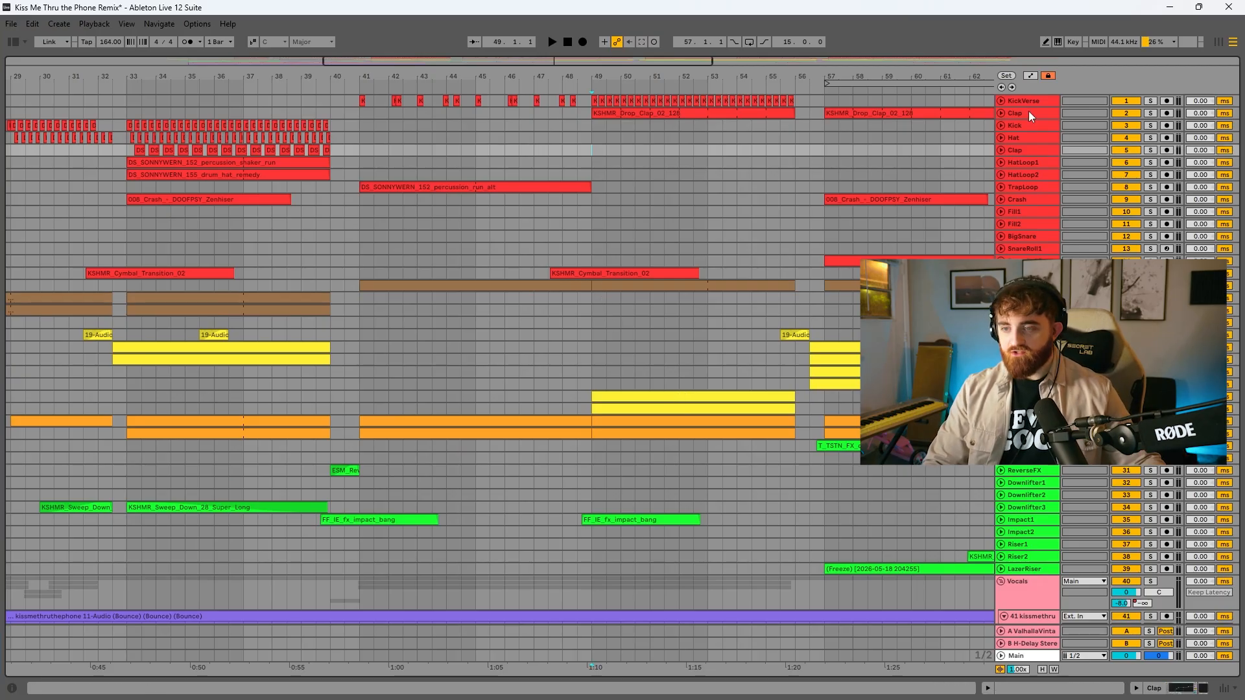
pyautogui.click(1001, 113)
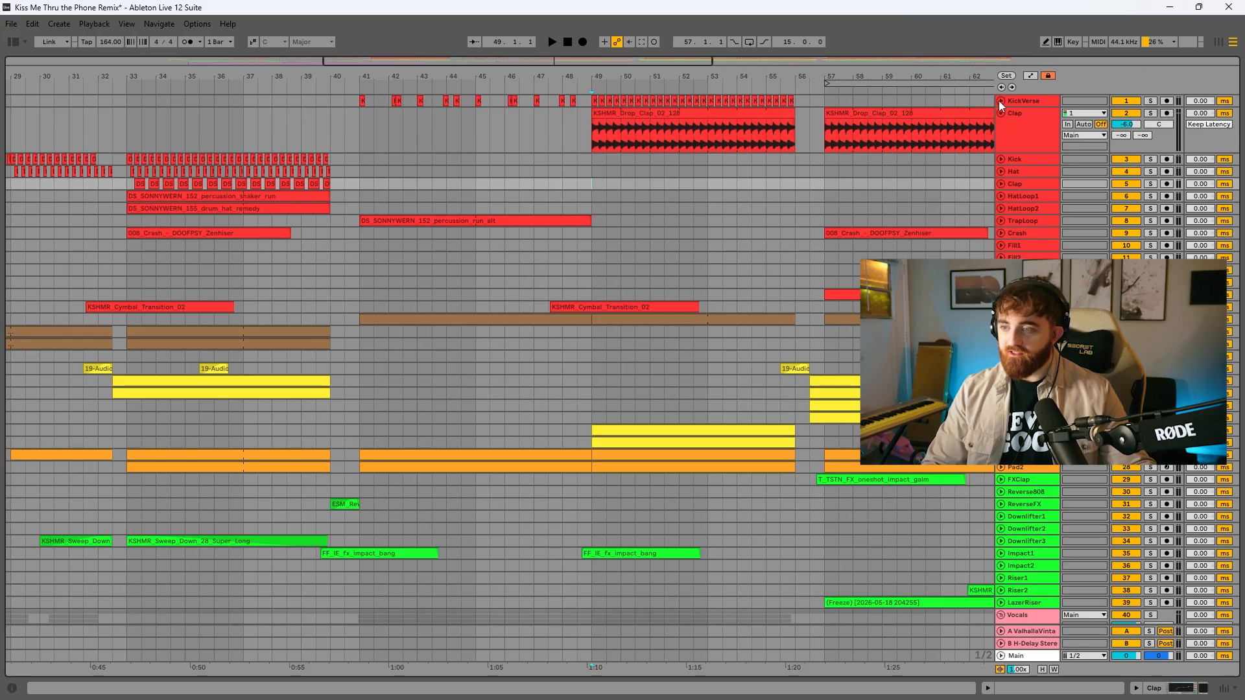
pyautogui.press('space')
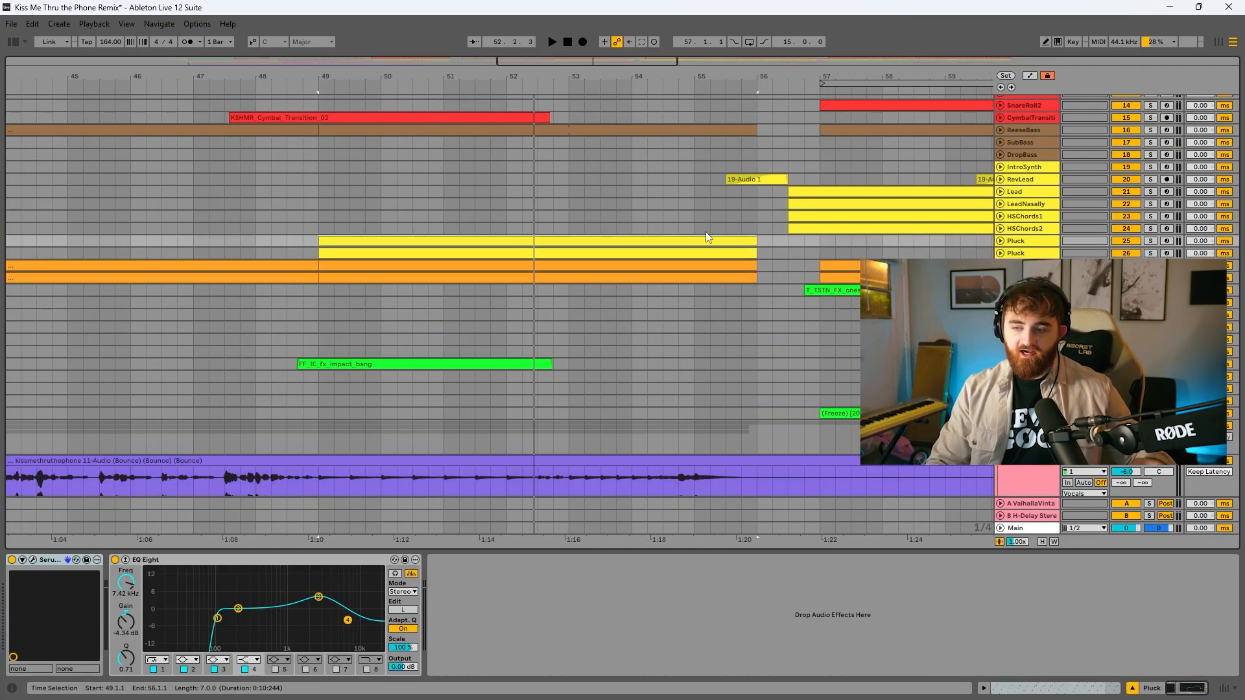
# Inspect both Pluck tracks from bar 49 to 56, view the second one's Serum 2 patch, and play them
pyautogui.click(1000, 254)
pyautogui.click(1001, 241)
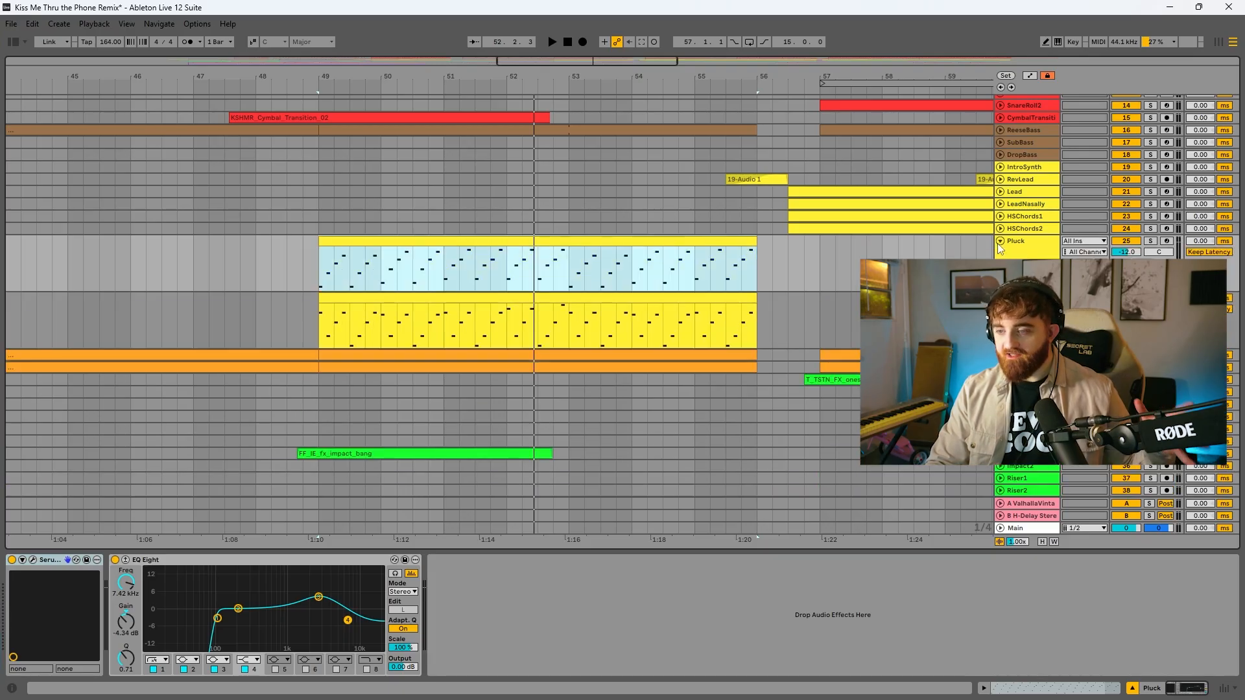
pyautogui.click(1021, 242)
pyautogui.click(569, 242)
pyautogui.press('space')
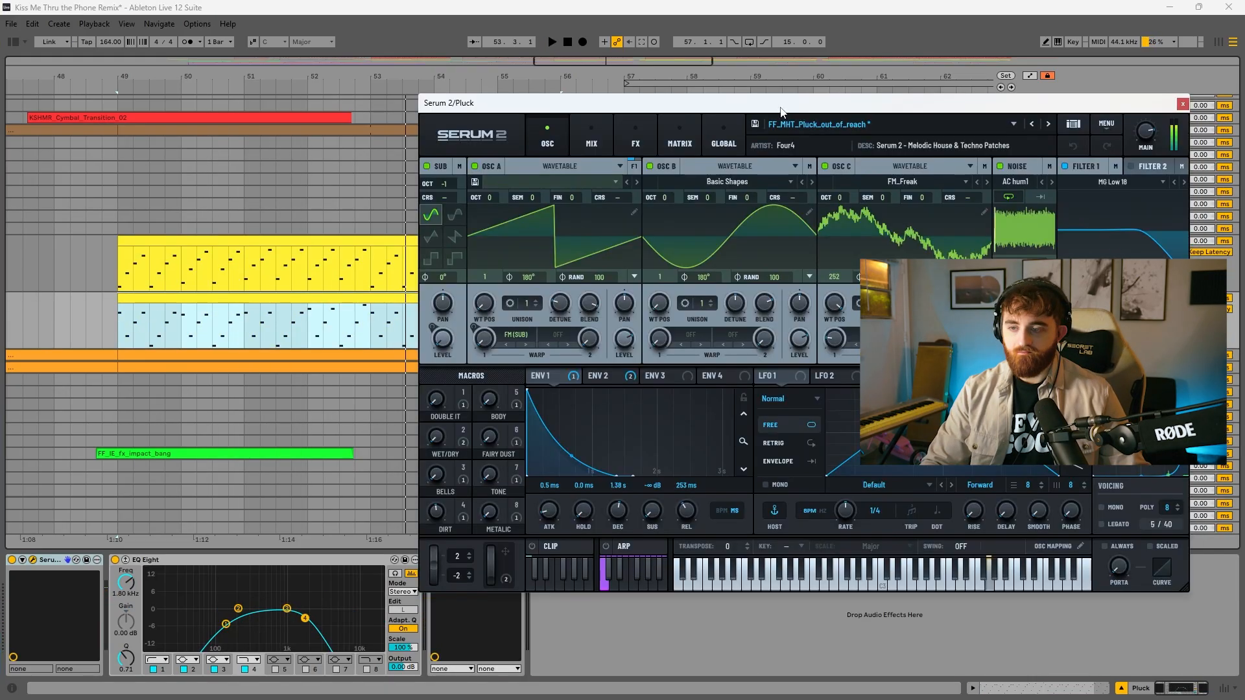
pyautogui.press('space')
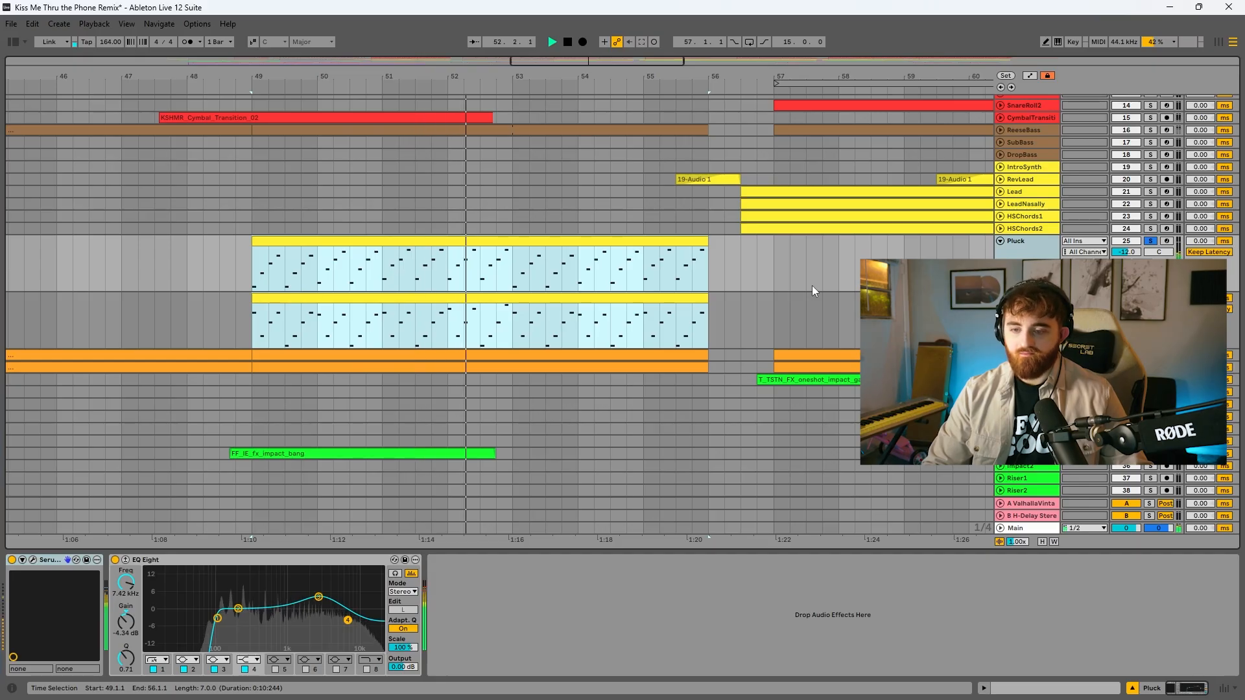
pyautogui.scroll(-5, 811, 291)
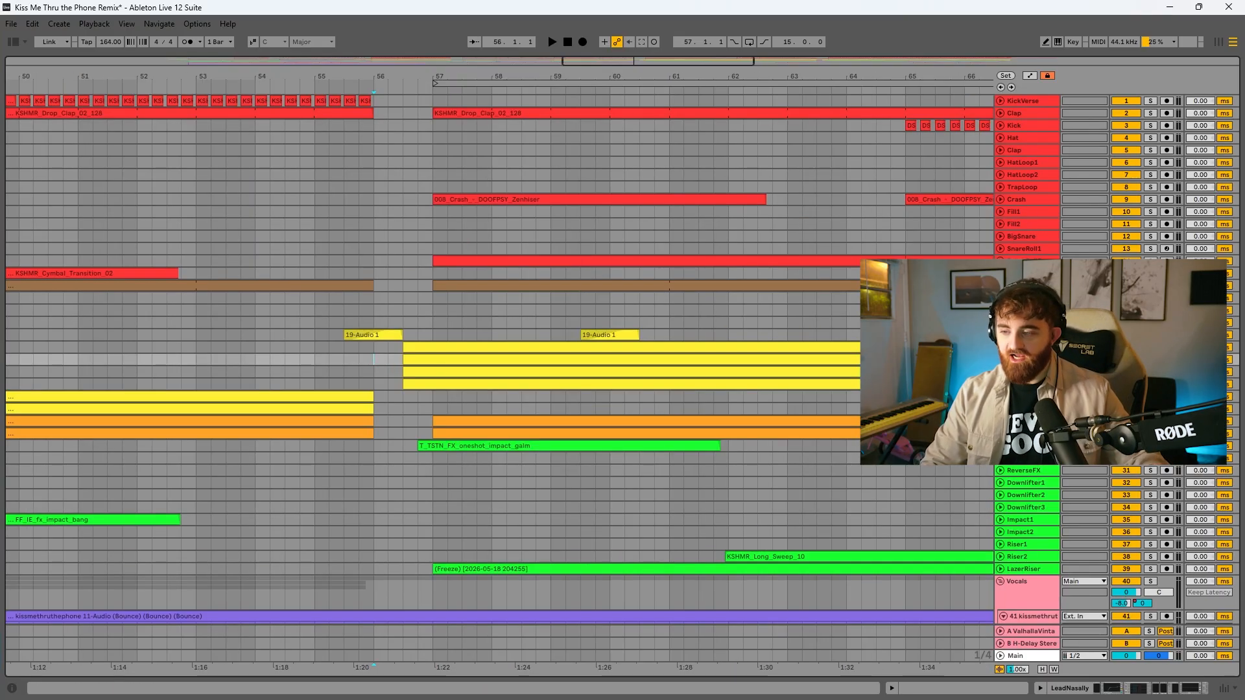
# Examine the Lead, LeadNasally, HSChords1 and HSChords2 clips and play them from bar 56.3
pyautogui.click(1000, 360)
pyautogui.click(1000, 347)
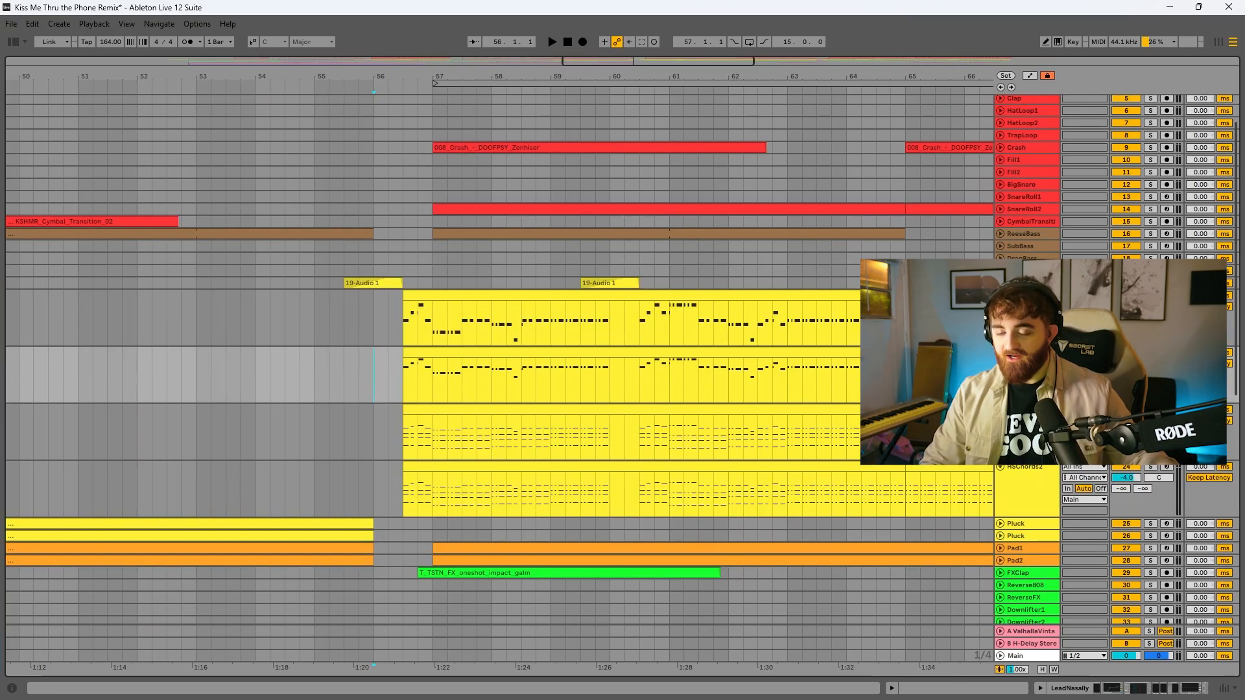
pyautogui.scroll(-1, 1001, 402)
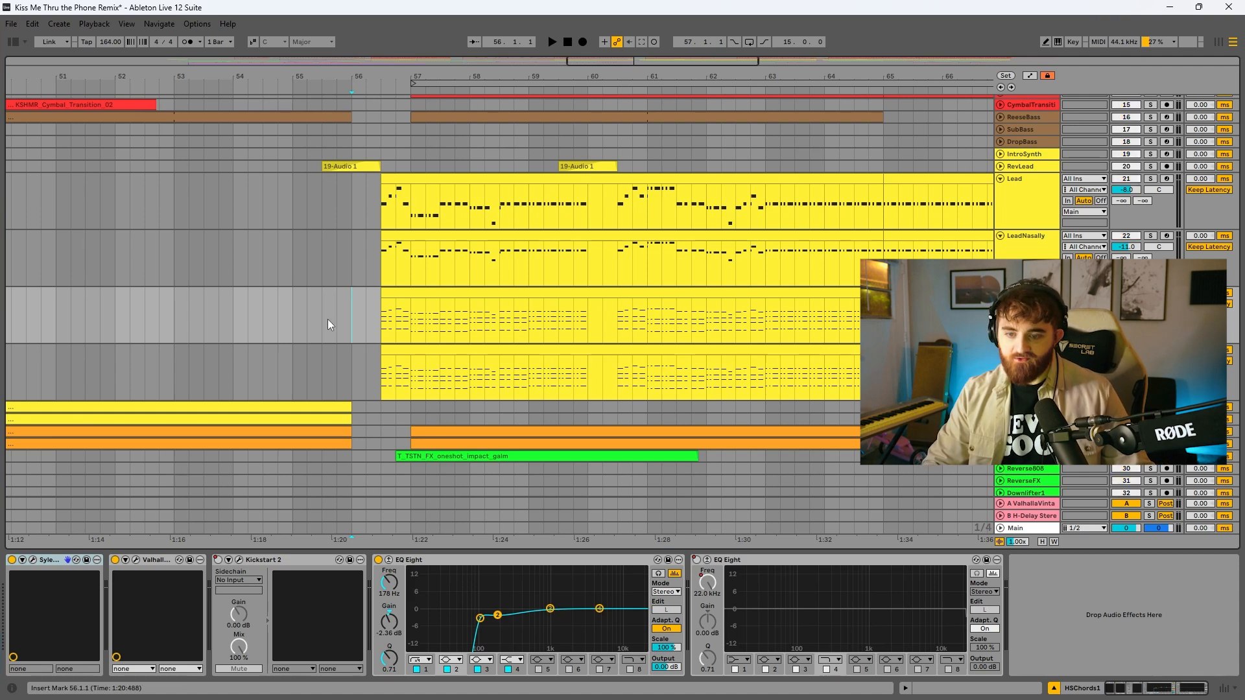
pyautogui.click(386, 316)
pyautogui.press('space')
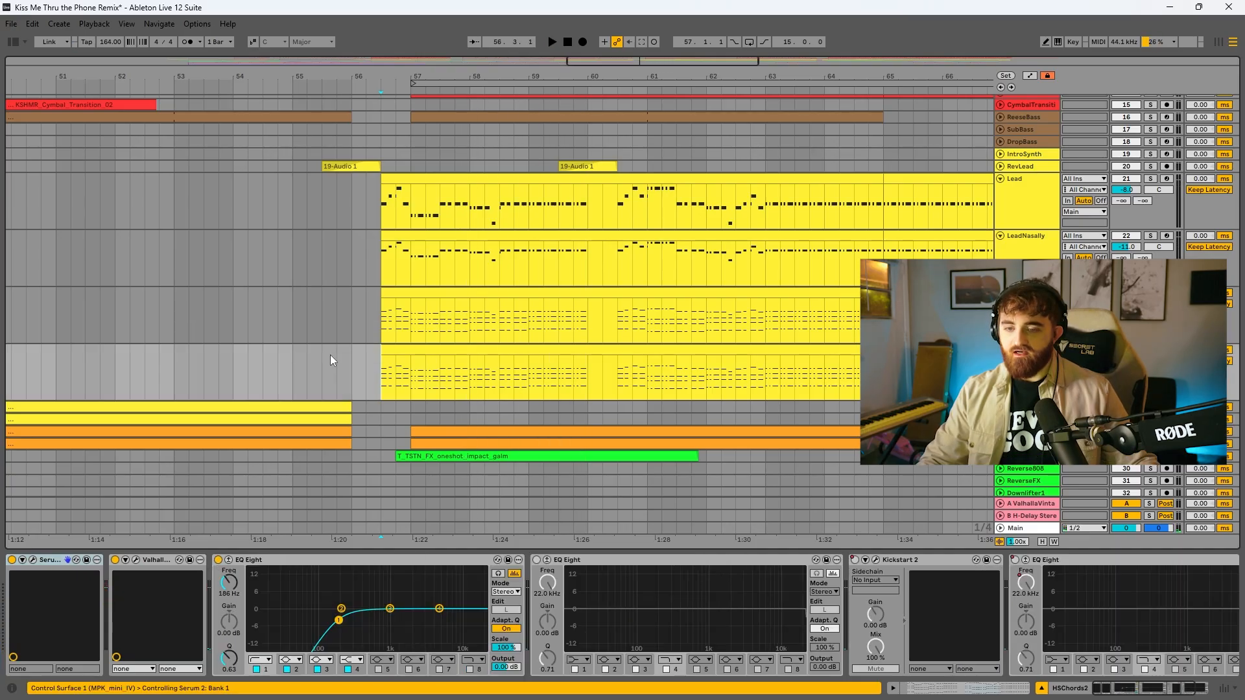
pyautogui.press('space')
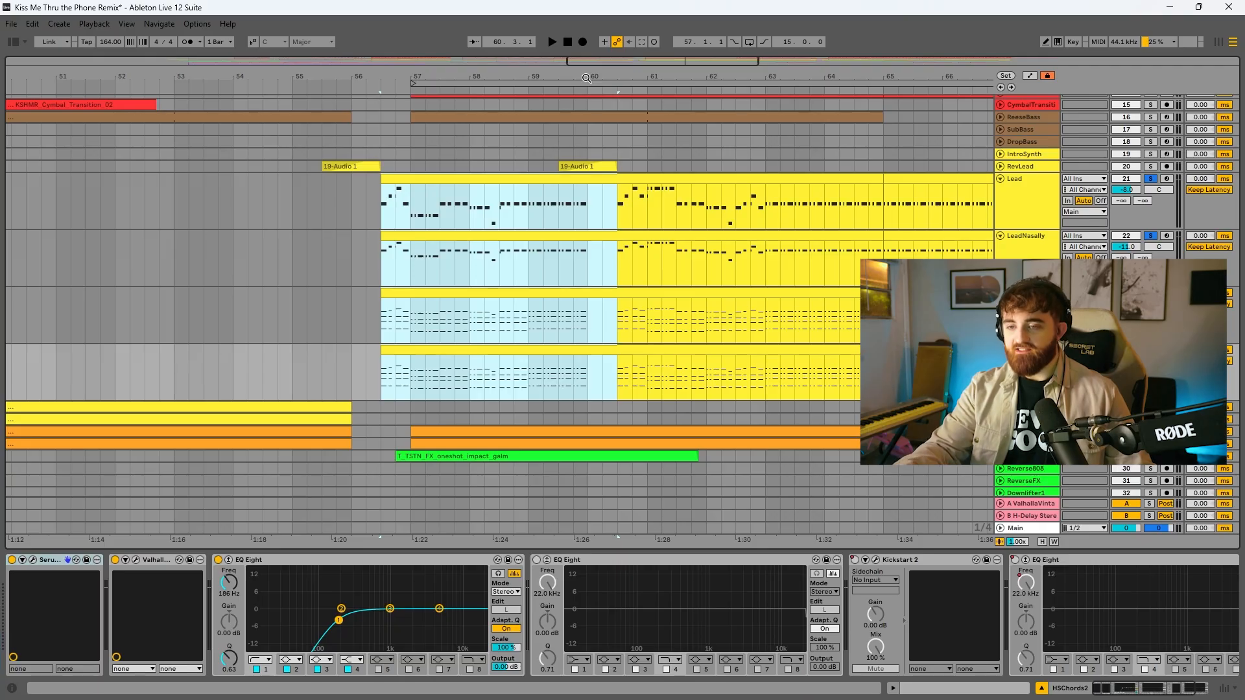
# Examine the gap in the Lead clip from bar 60.1 to 60.3 and the RevLead clip leading out of it
pyautogui.moveTo(586, 78); pyautogui.dragTo(757, 146)
pyautogui.press('space')
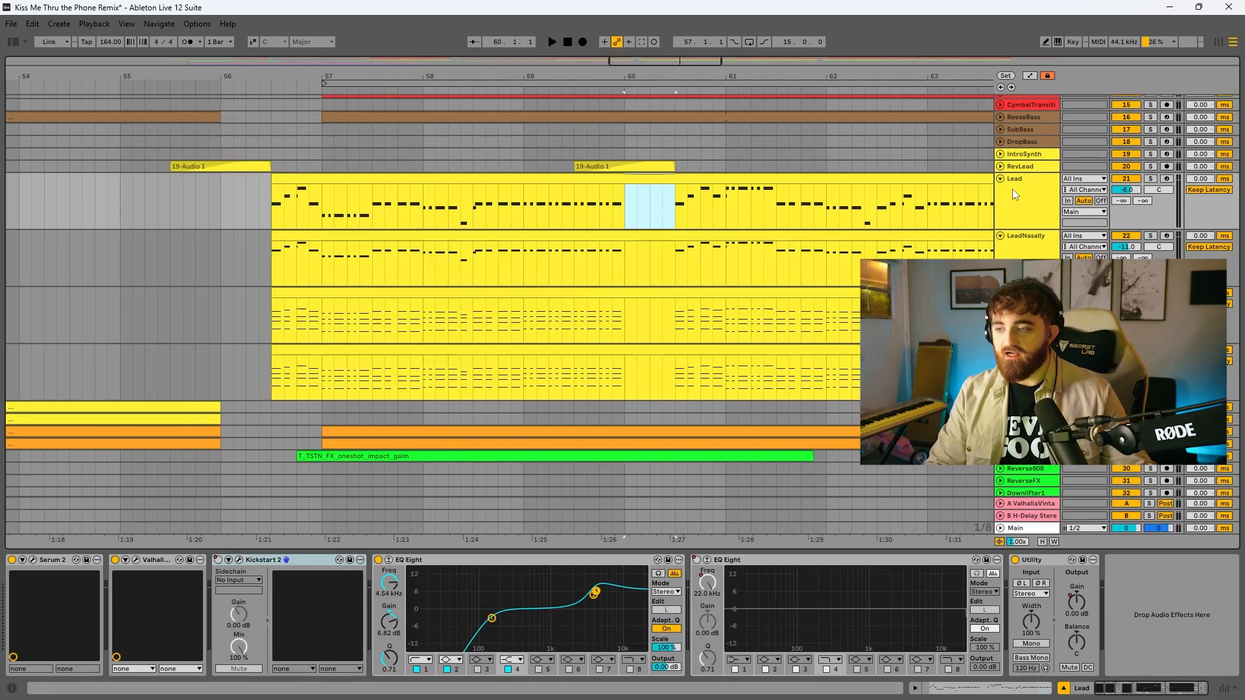
pyautogui.click(1000, 167)
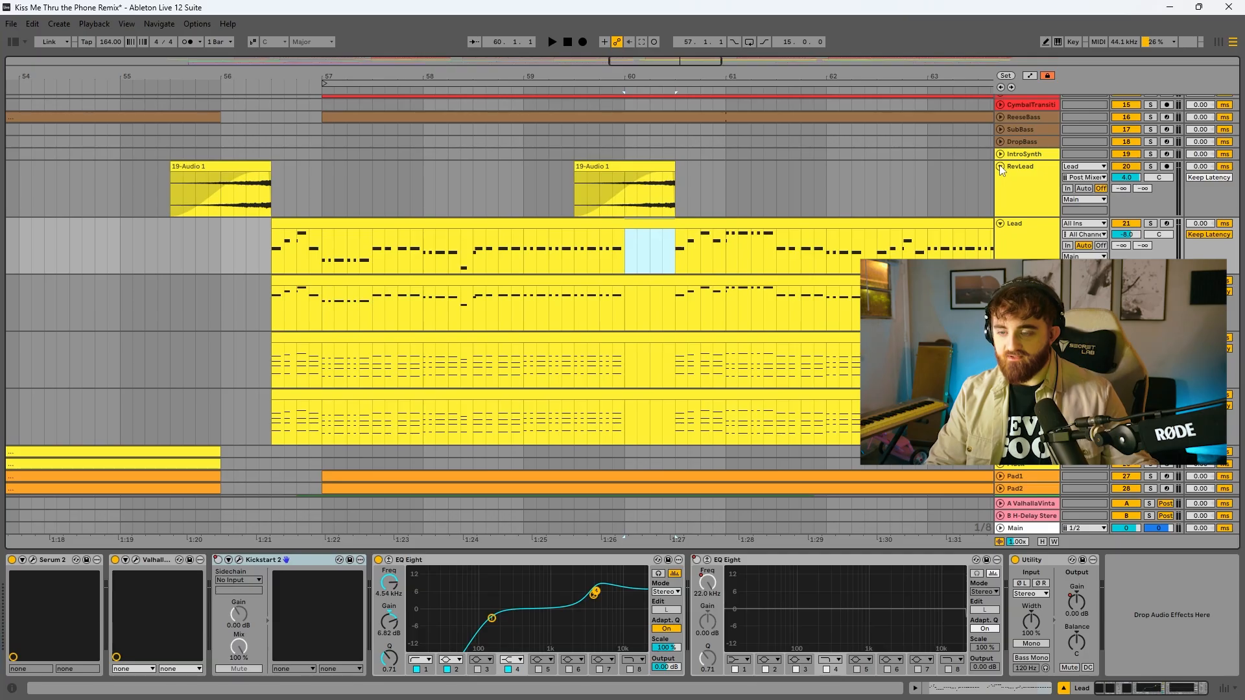
# Copy a single note of the Lead clip to bar 55 and mark bars 55.1.1 to 57.4.3 on the RevLead track
pyautogui.click(617, 211)
pyautogui.moveTo(679, 259); pyautogui.dragTo(687, 259)
pyautogui.hscroll(-2, 408, 224)
pyautogui.click(317, 252)
pyautogui.hotkey('ctrl', 'v')
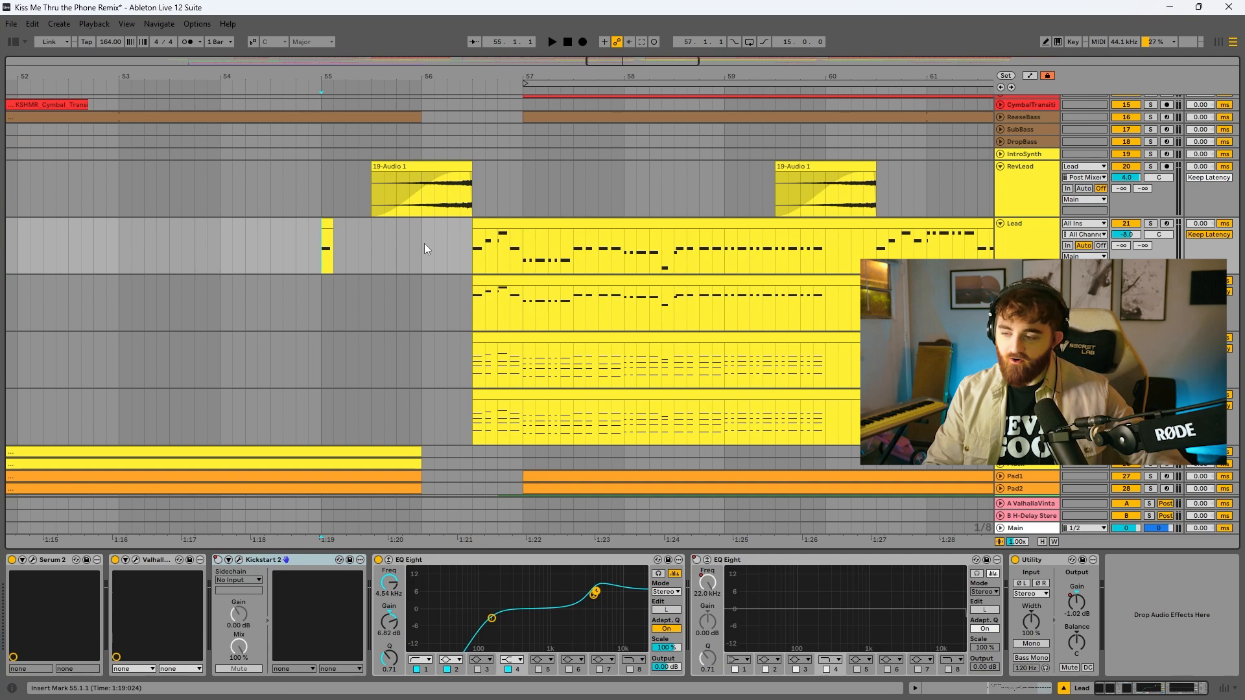
pyautogui.moveTo(322, 188); pyautogui.dragTo(611, 192)
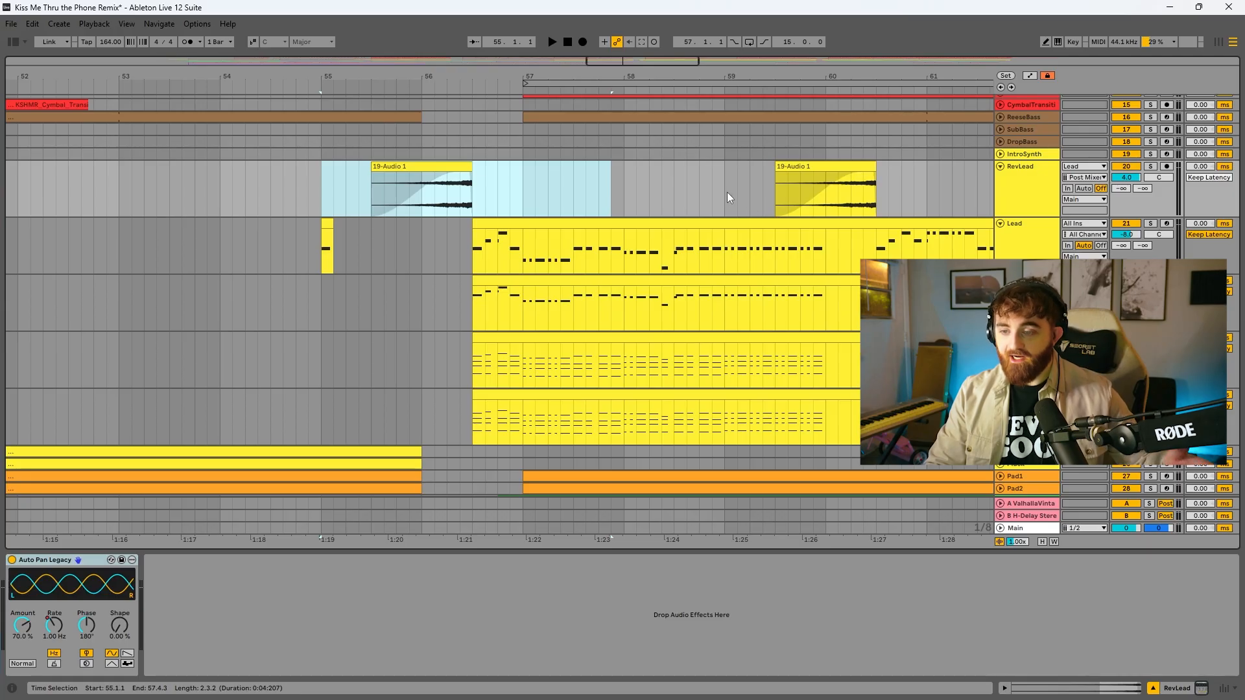
# Play the reversed RevLead clip from bar 55.3 together with the Lead, with only those tracks soloed
pyautogui.click(429, 173)
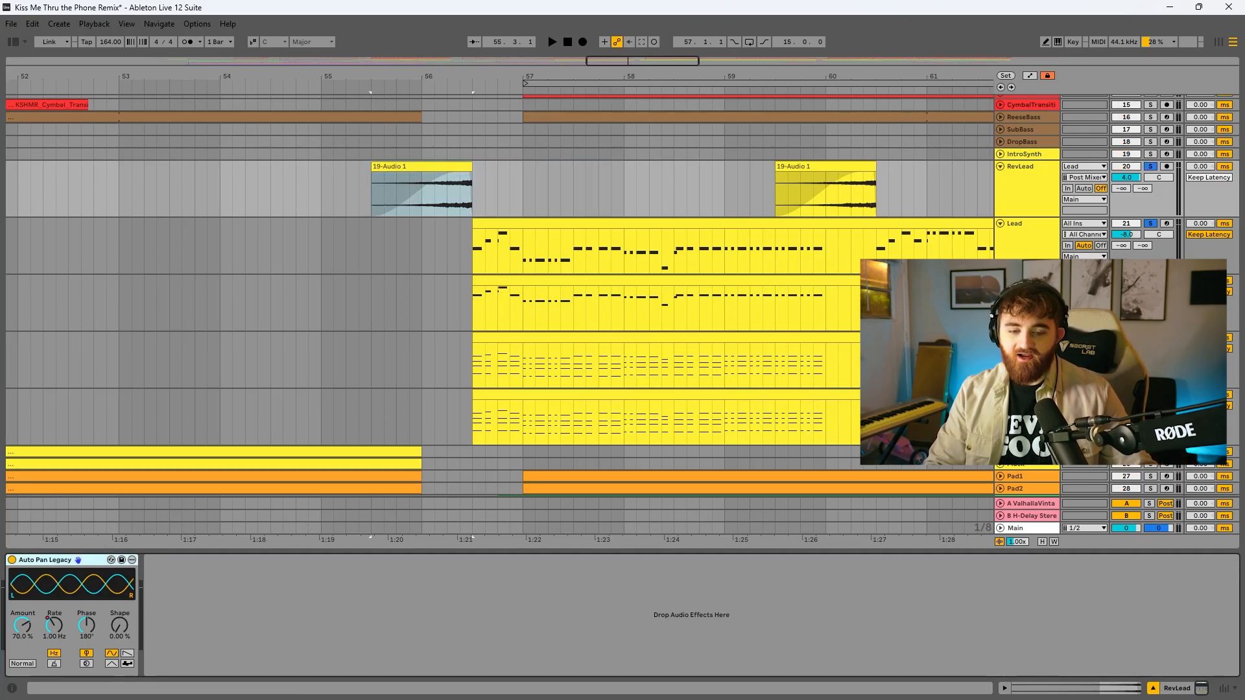
pyautogui.press('a')
pyautogui.click(370, 187)
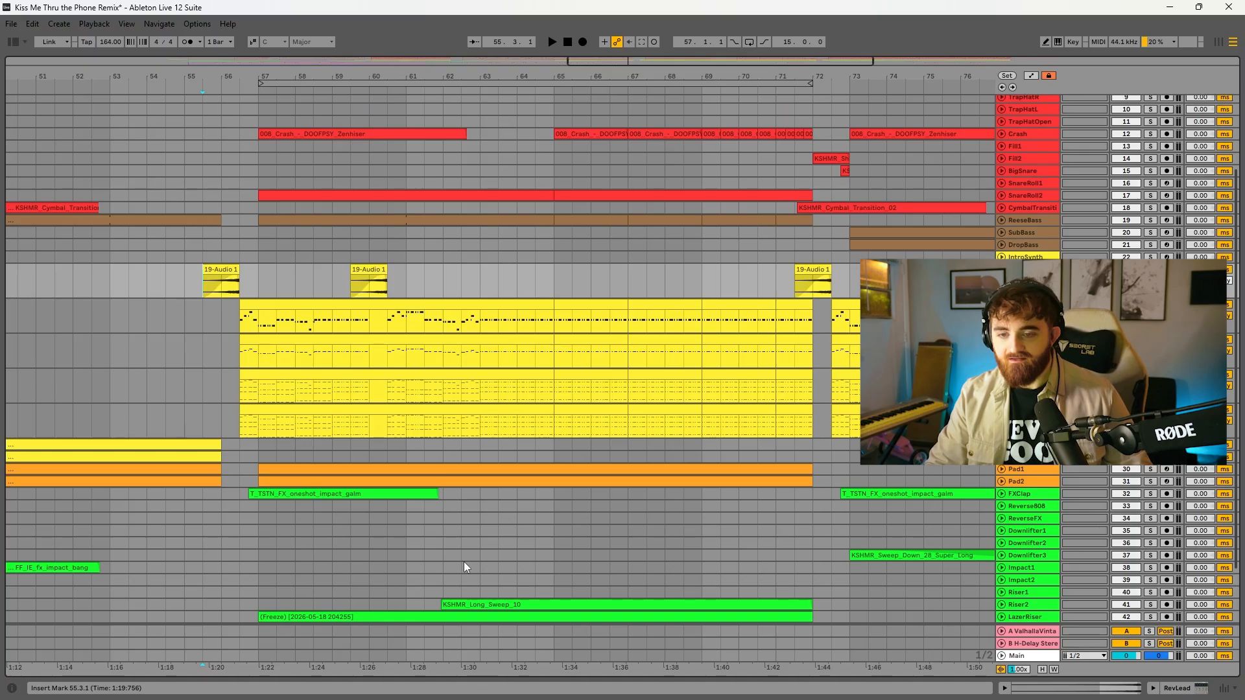
pyautogui.press('space')
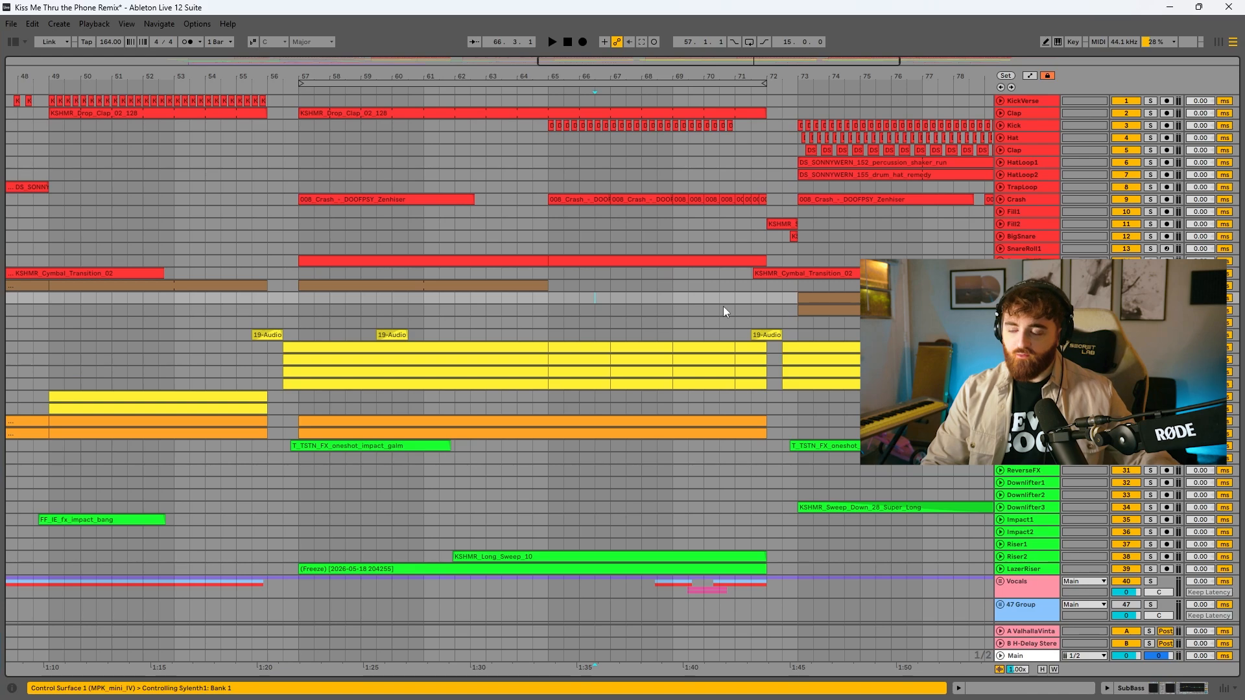
# Inspect the build-up's SnareRoll2, Crash, Riser2 and LazerRiser clips and play them up to bar 72
pyautogui.click(1001, 260)
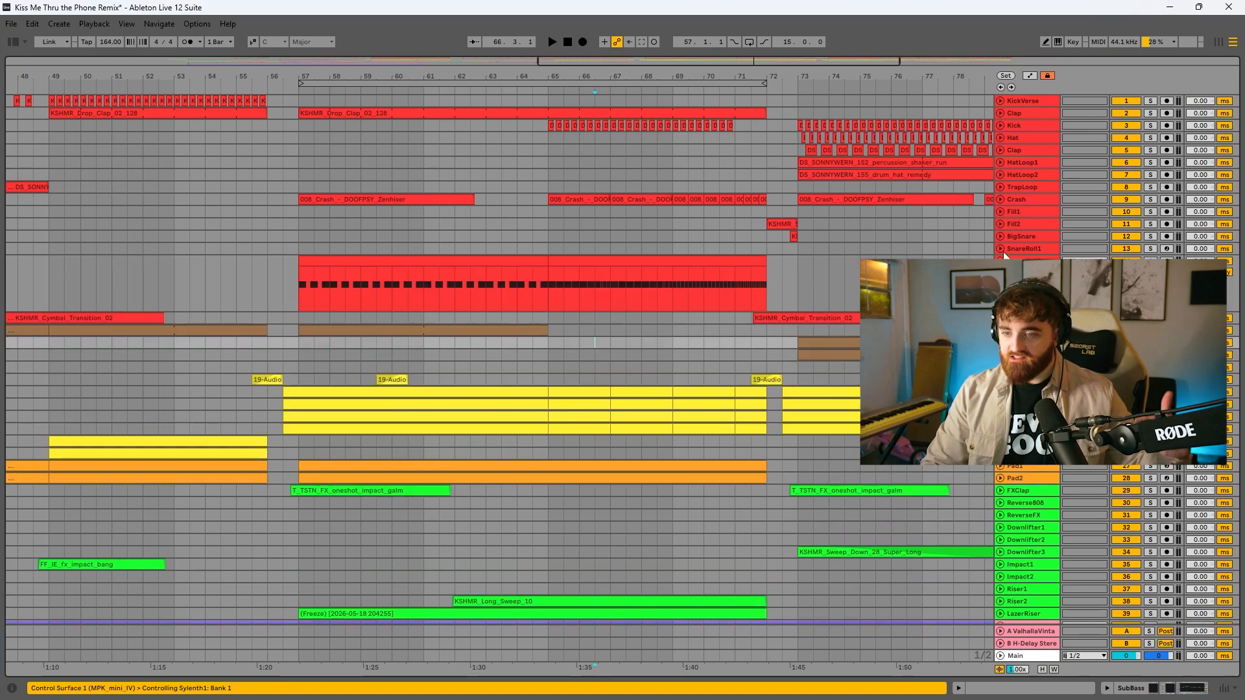
pyautogui.click(1000, 200)
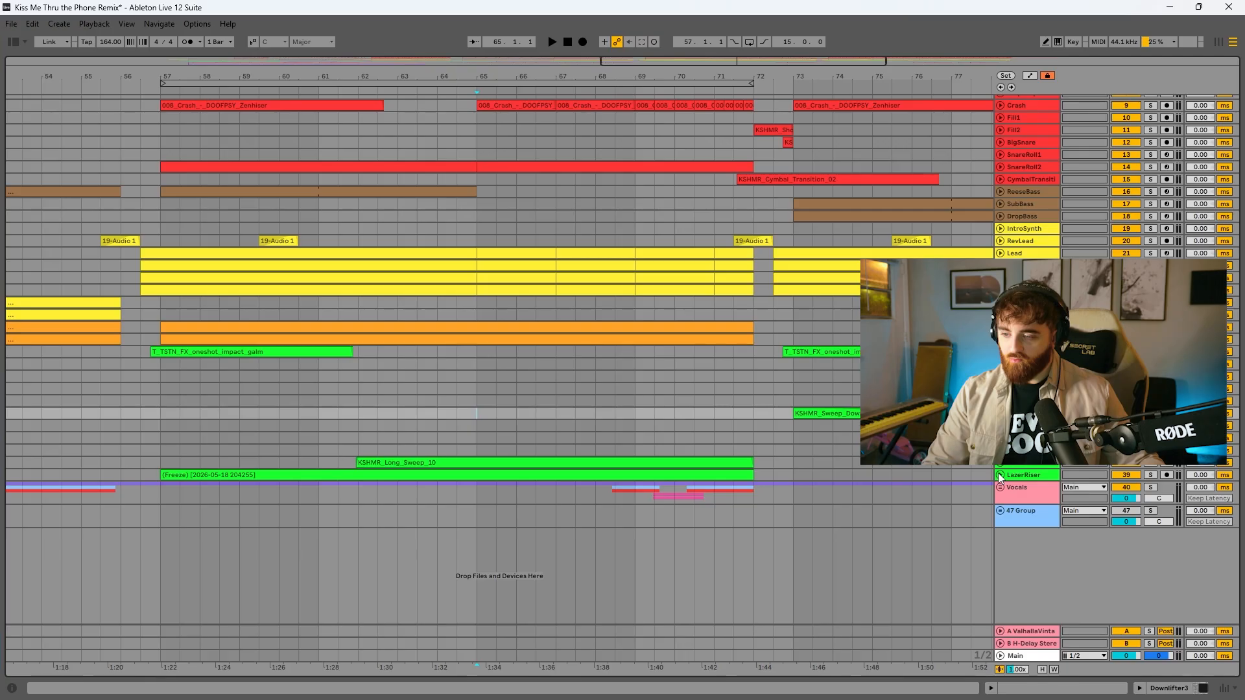
pyautogui.click(1000, 474)
pyautogui.click(1000, 463)
pyautogui.press('space')
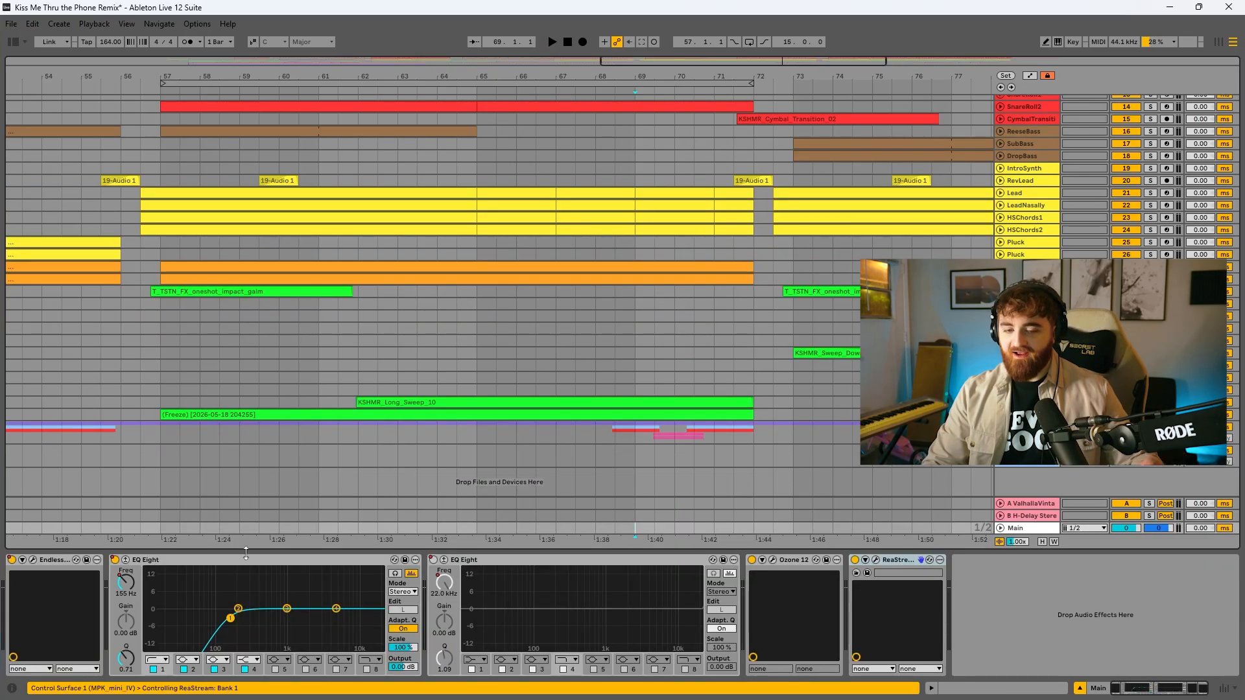
# Open Endless Smile on the Main track, show its Intensity automation over the build-up, and try the Intensity knob
pyautogui.click(33, 560)
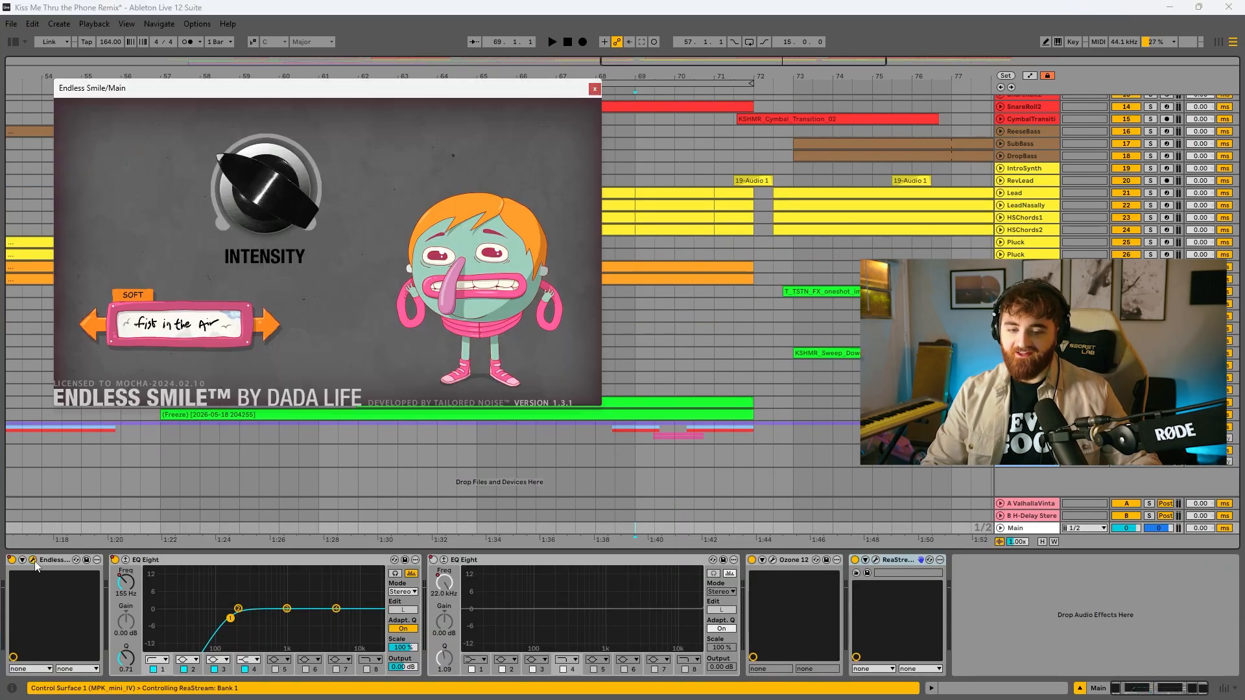
pyautogui.press('a')
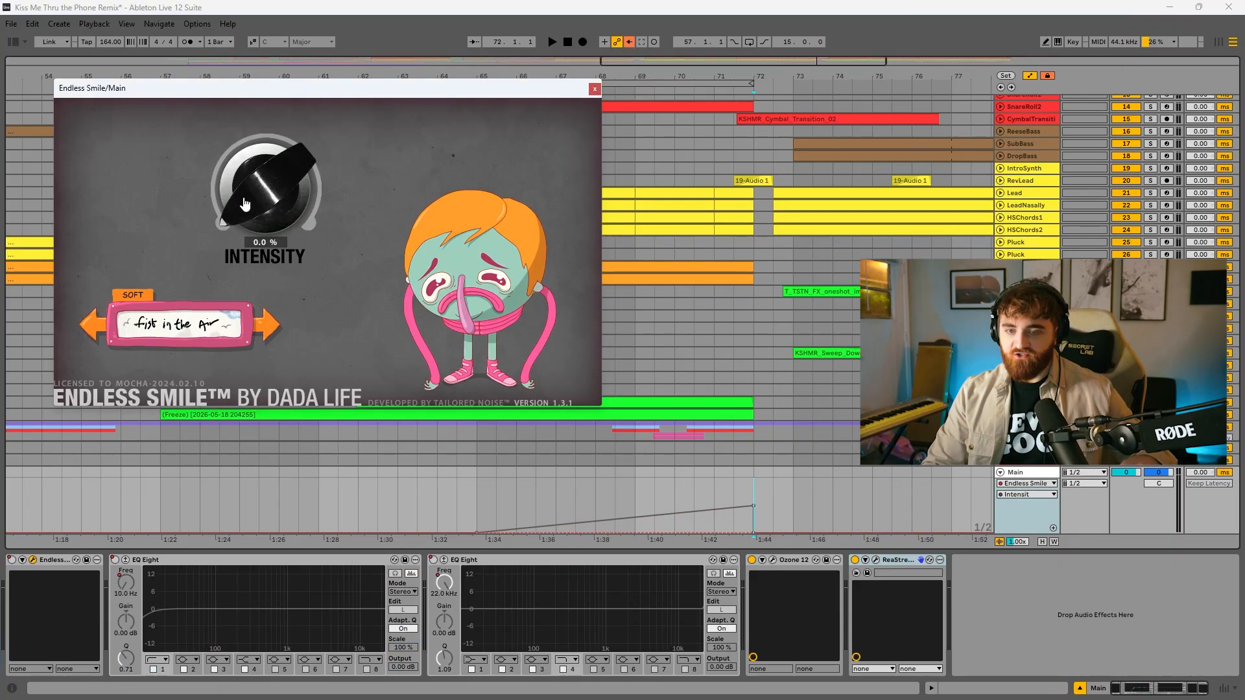
pyautogui.moveTo(244, 202); pyautogui.dragTo(239, 61)
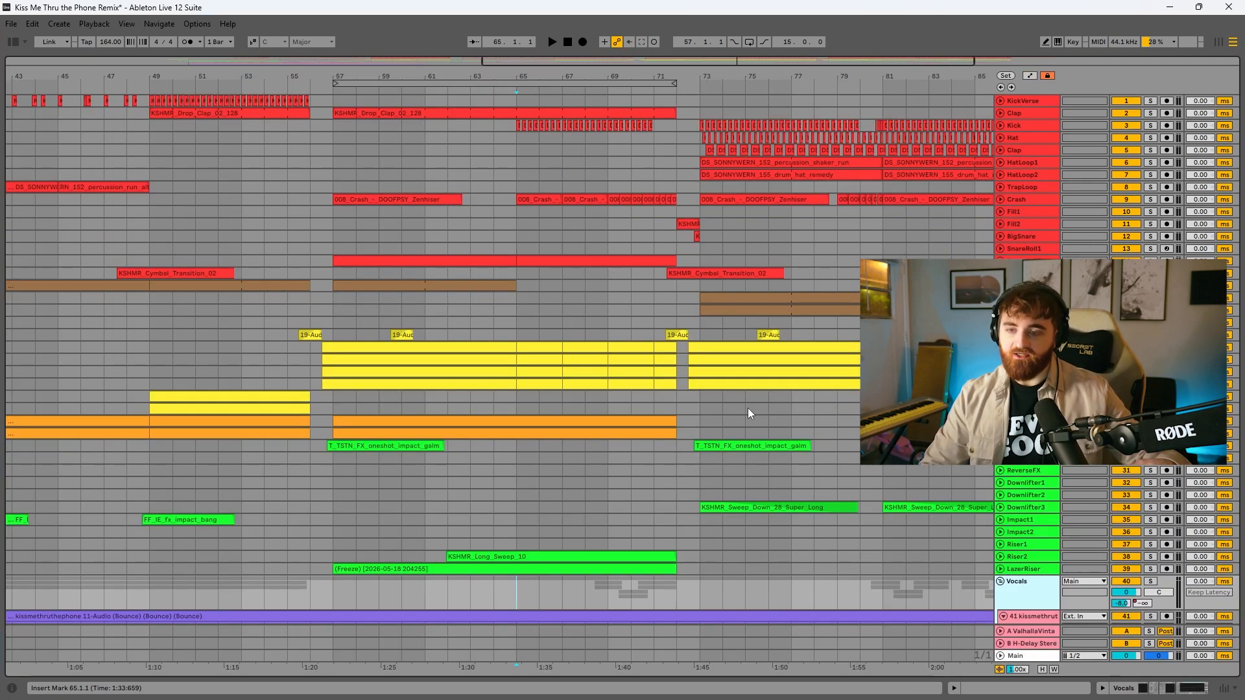
# Play the full arrangement from bar 65 while looking over the stacked vocal tracks up to the drop
pyautogui.press('space')
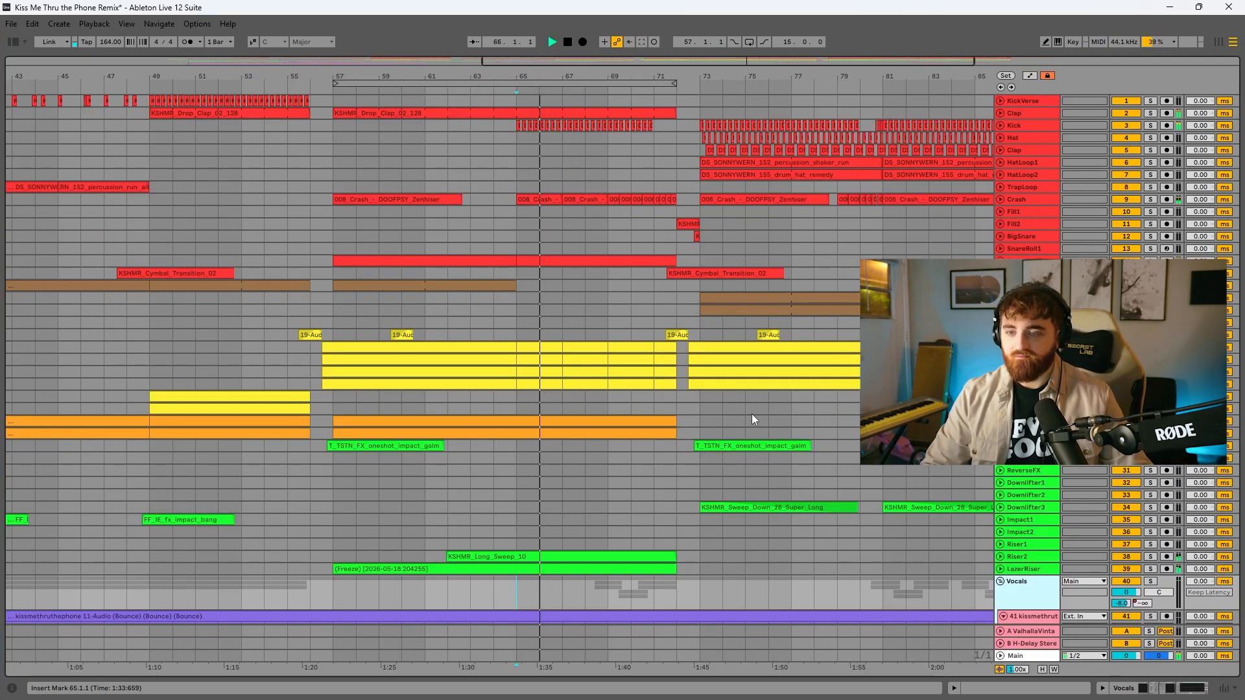
pyautogui.scroll(-10, 764, 419)
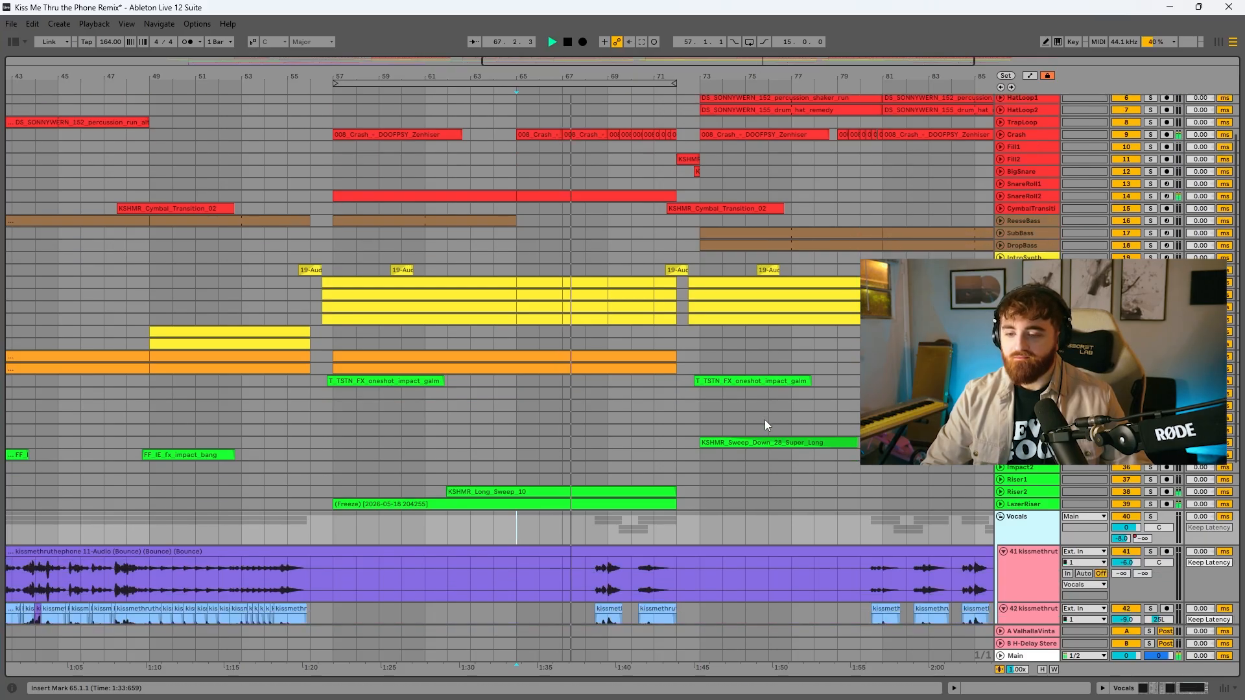
pyautogui.scroll(-9, 762, 431)
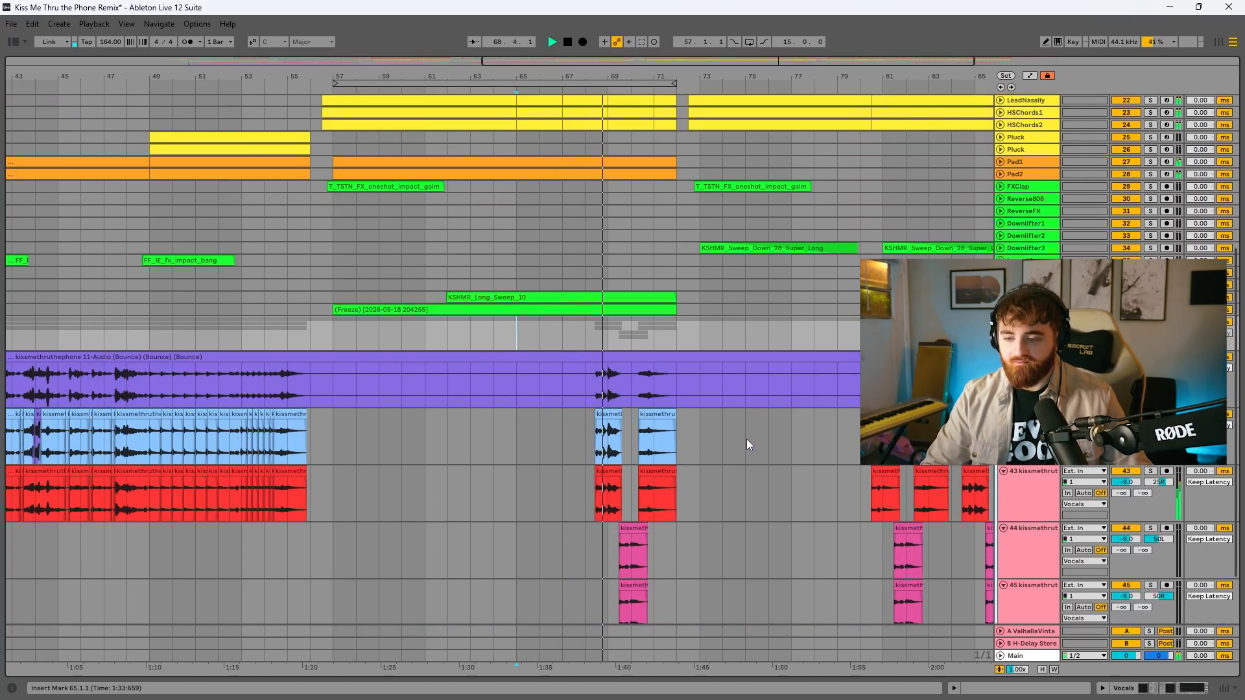
pyautogui.scroll(14, 746, 441)
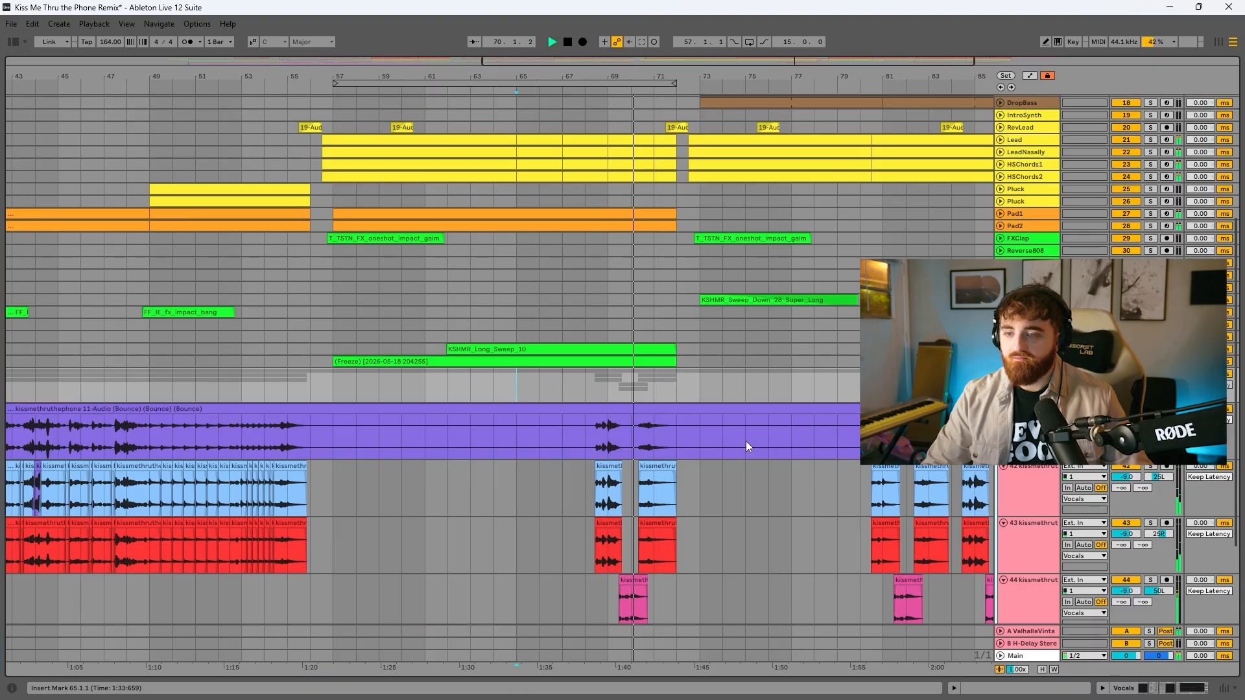
pyautogui.scroll(7, 746, 437)
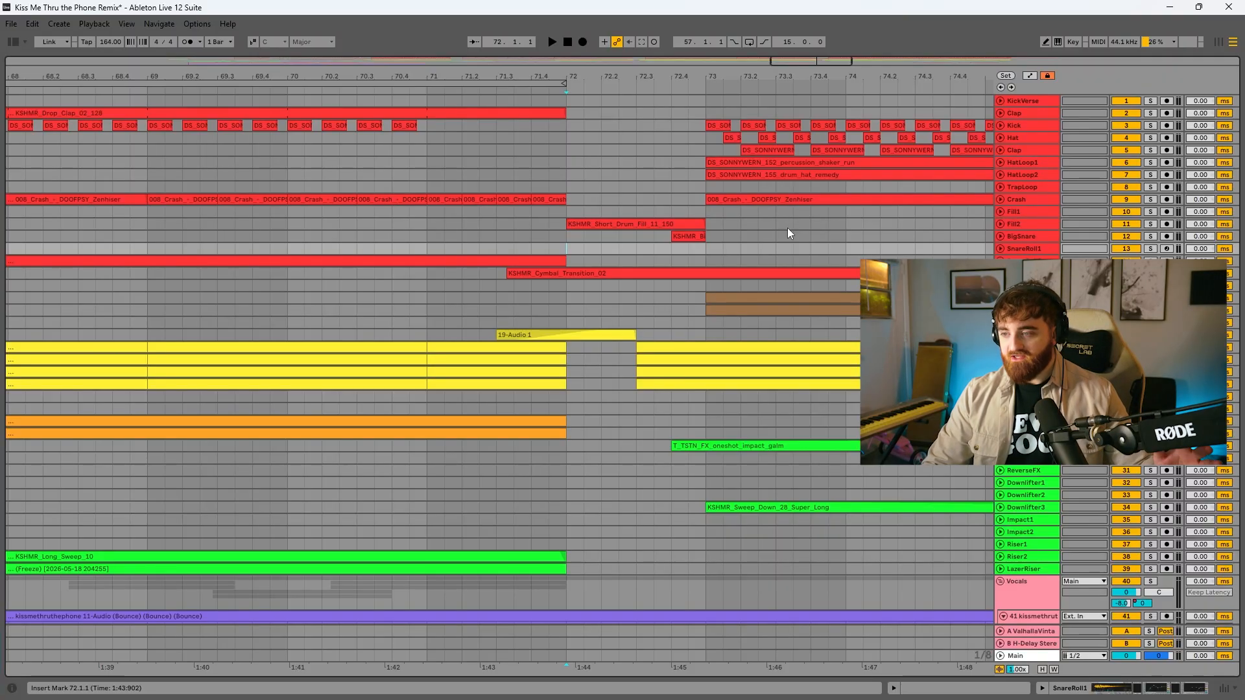
# Inspect the drum fill at bar 72 and expand the Kick through Crash tracks to review the second drop's drums
pyautogui.click(1000, 226)
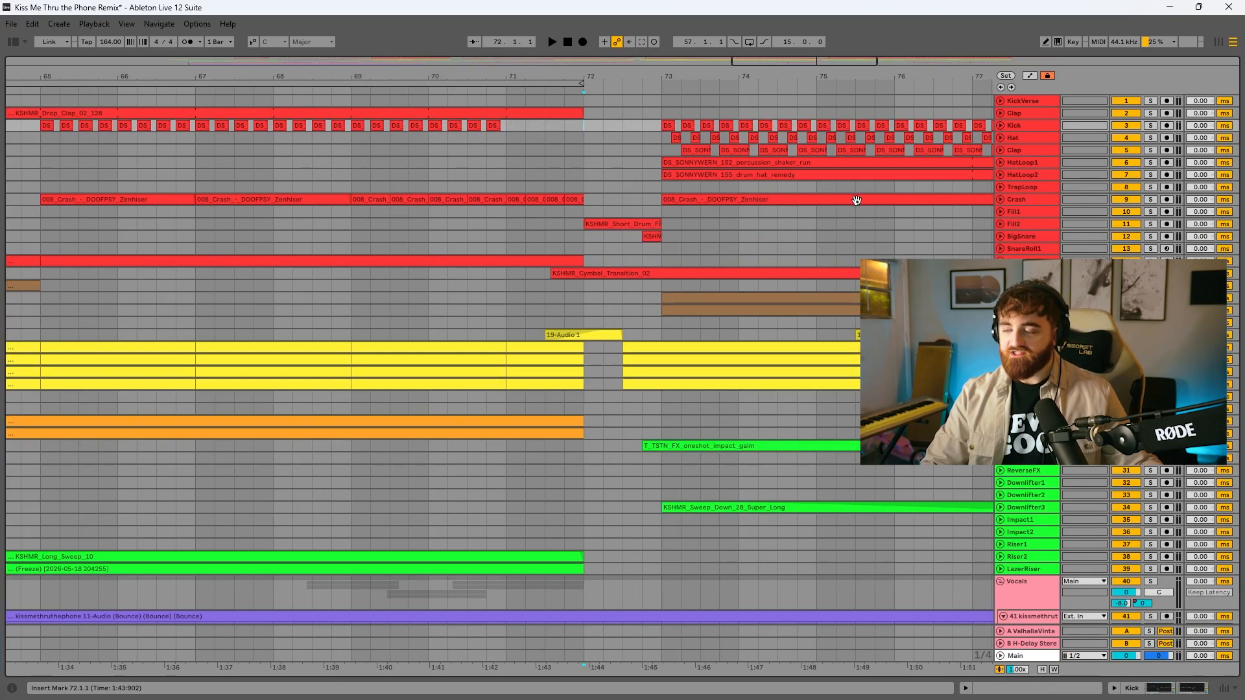
pyautogui.keyDown('shift'); pyautogui.click(1024, 199); pyautogui.keyUp('shift')
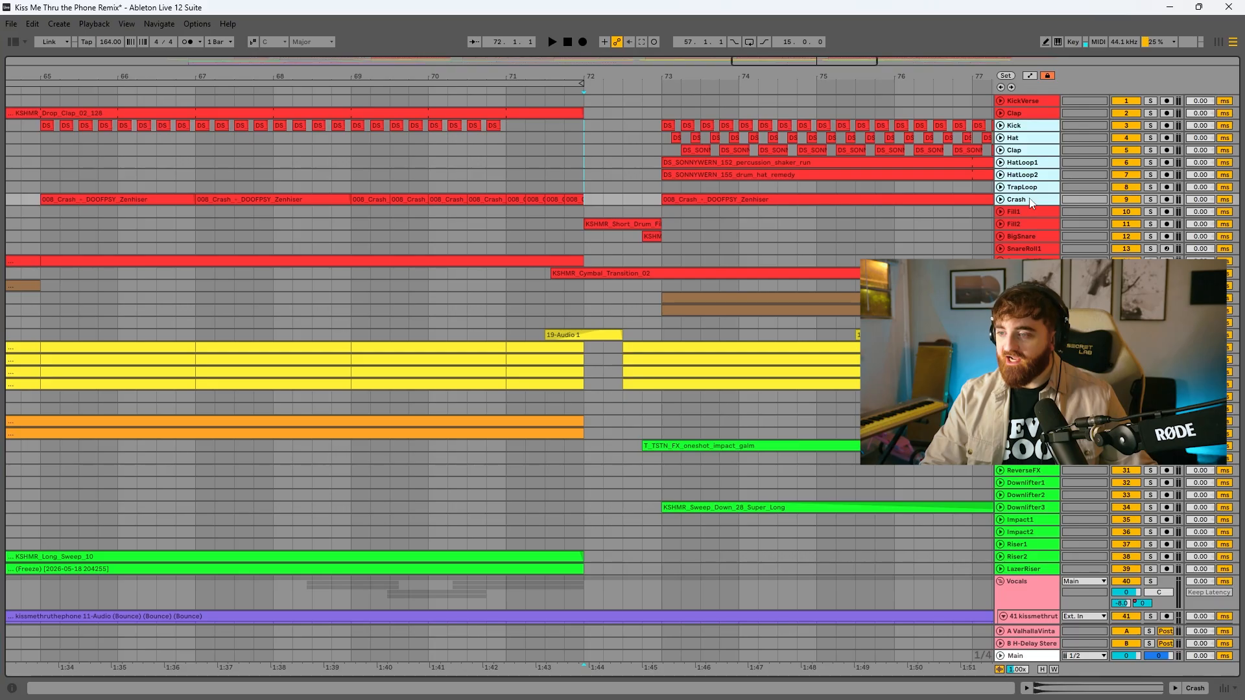
pyautogui.scroll(-2, 805, 188)
pyautogui.scroll(2, 802, 235)
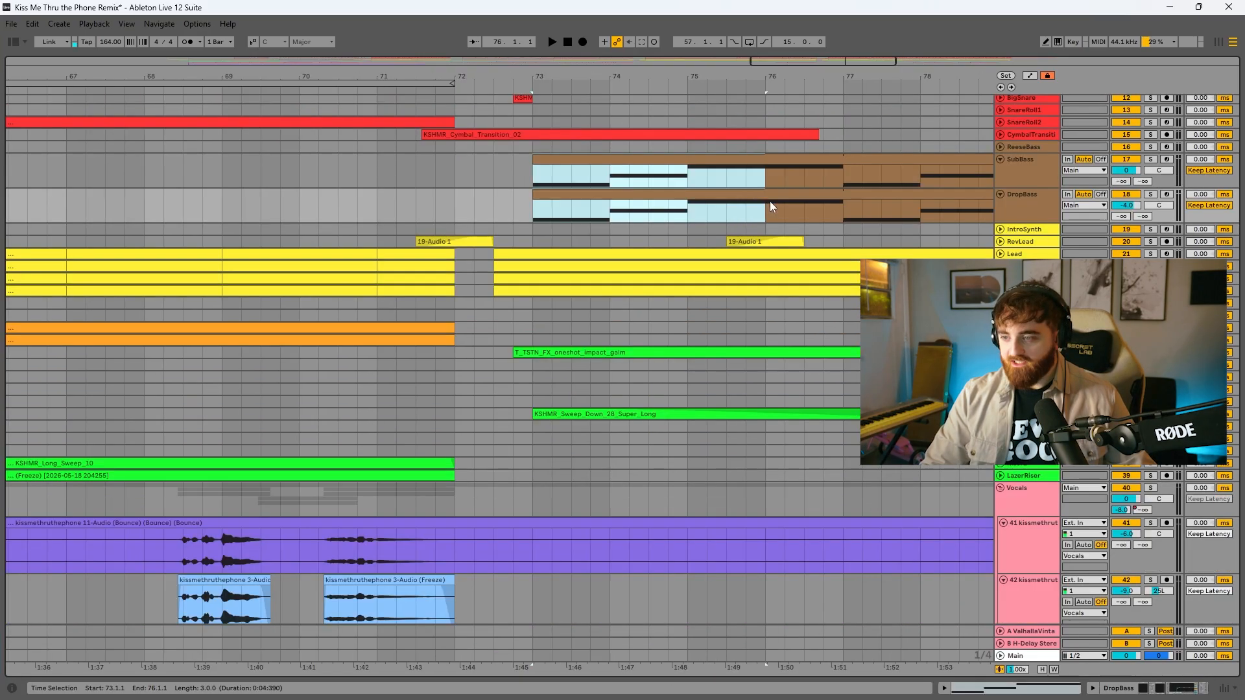
# Expand the Lead, LeadNasally, HSChords1 and HSChords2 tracks to examine the second drop's melodic layers from bar 72
pyautogui.scroll(-2, 769, 201)
pyautogui.click(1000, 202)
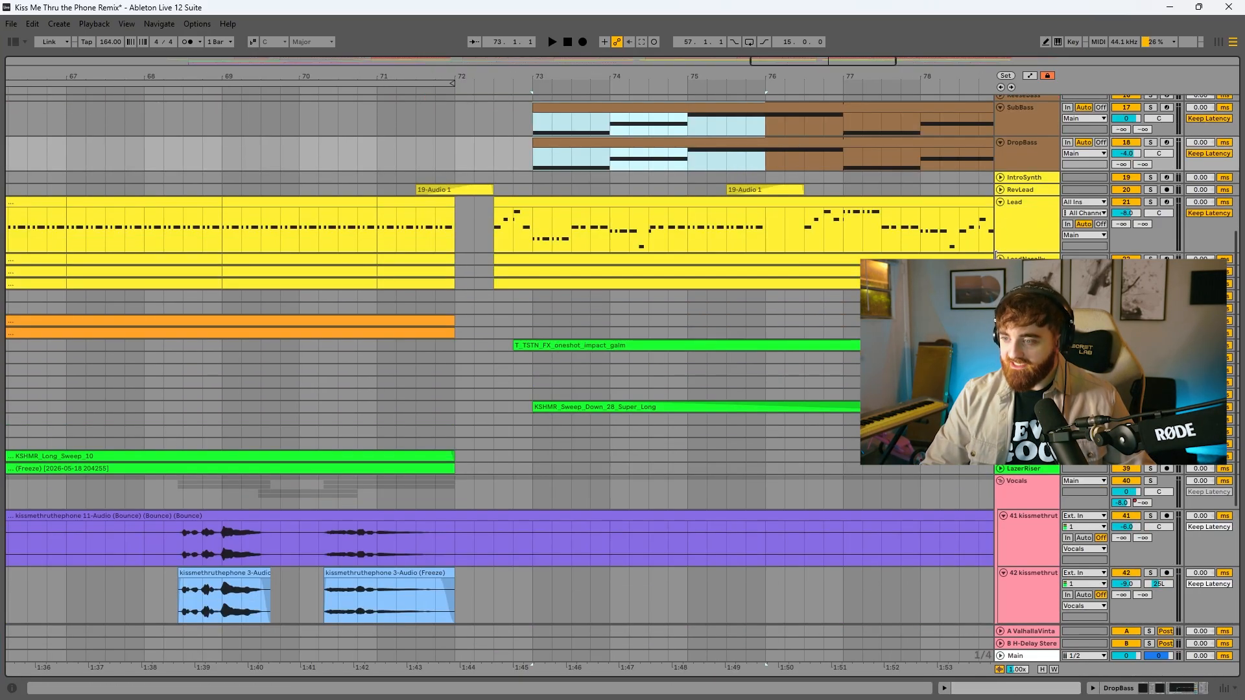
pyautogui.click(1001, 260)
pyautogui.click(1000, 316)
pyautogui.click(1001, 373)
pyautogui.scroll(-3, 1000, 373)
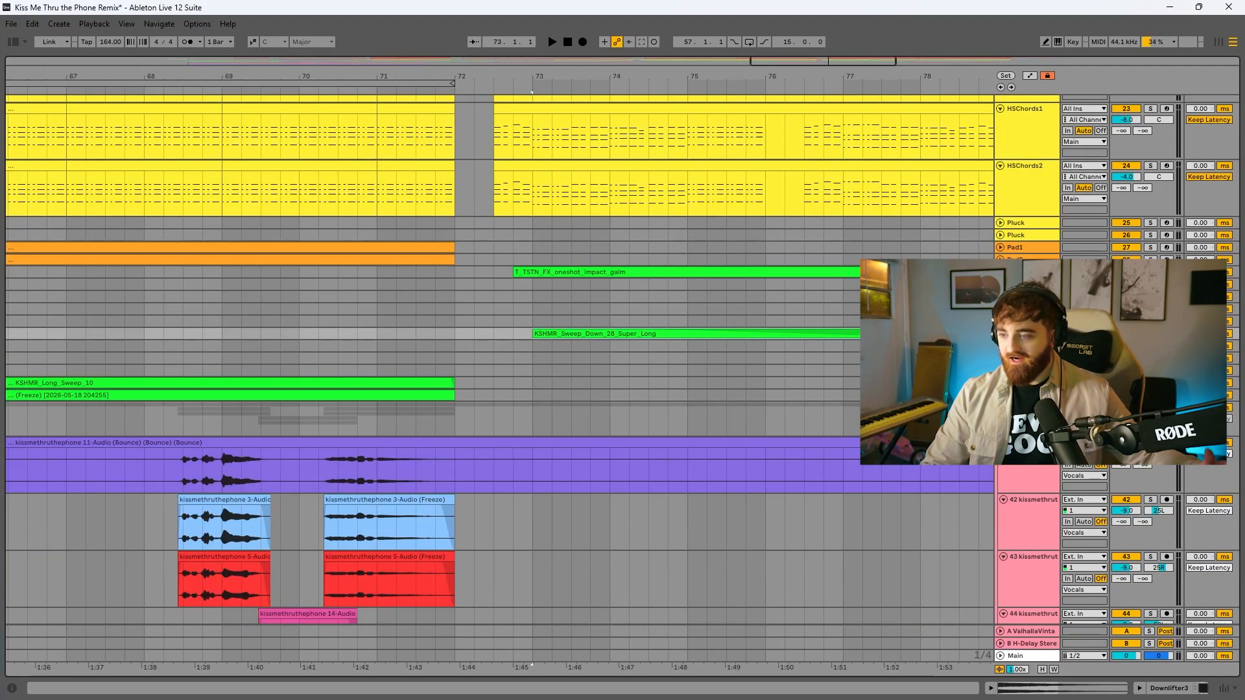
# Inspect the Downlifter3 sweeps at bars 73 and 81 and the vocal clips around bar 81
pyautogui.click(1000, 333)
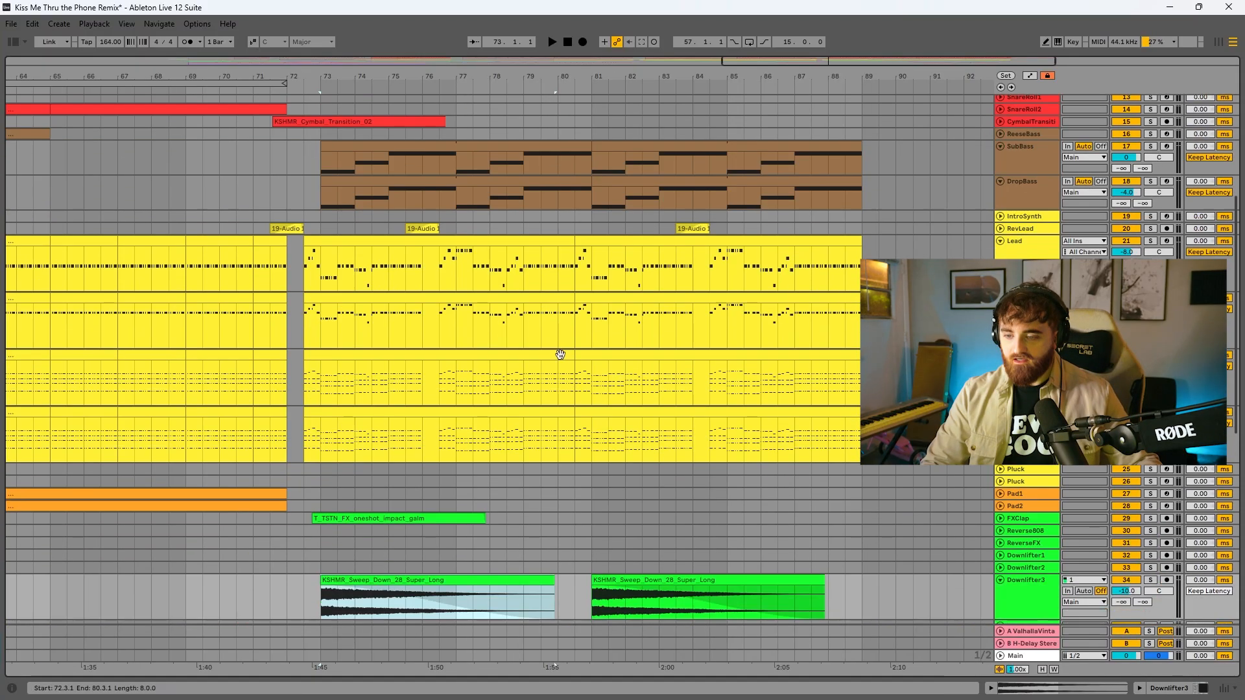
pyautogui.scroll(-3, 561, 356)
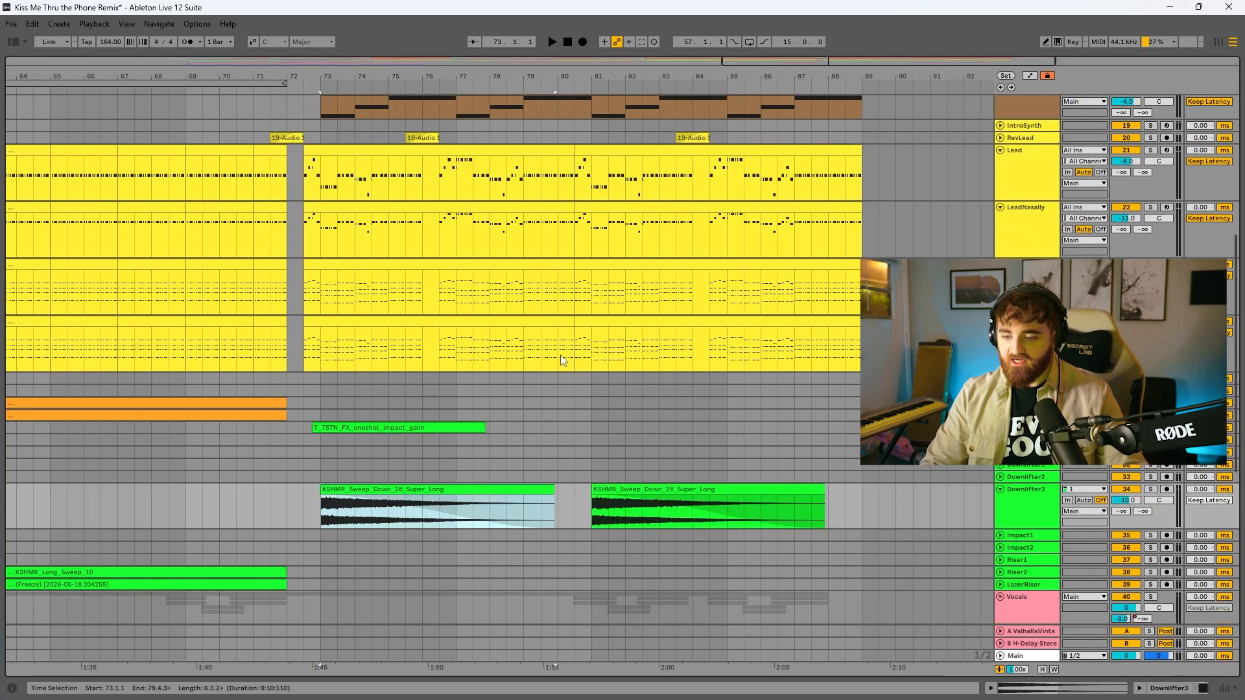
pyautogui.scroll(-2, 560, 355)
pyautogui.click(590, 429)
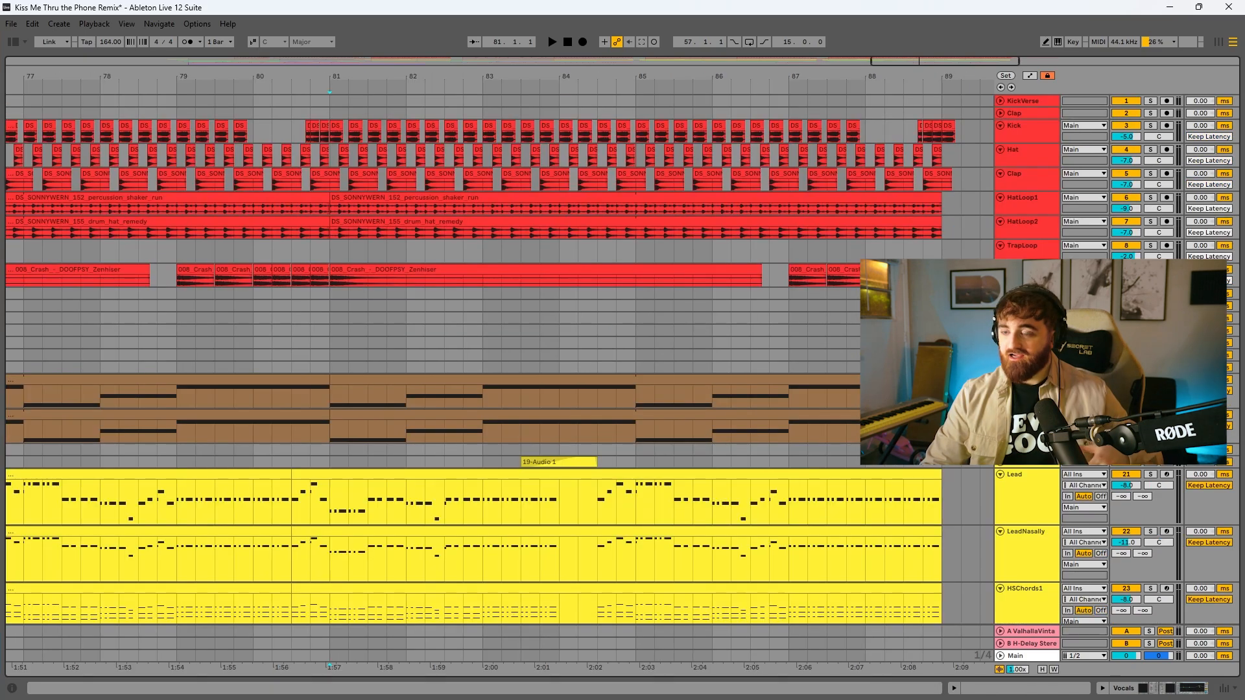
# Compare the song's sections along the SubBass track, finishing with bars 81 to 89 selected
pyautogui.moveTo(768, 78); pyautogui.dragTo(767, 76)
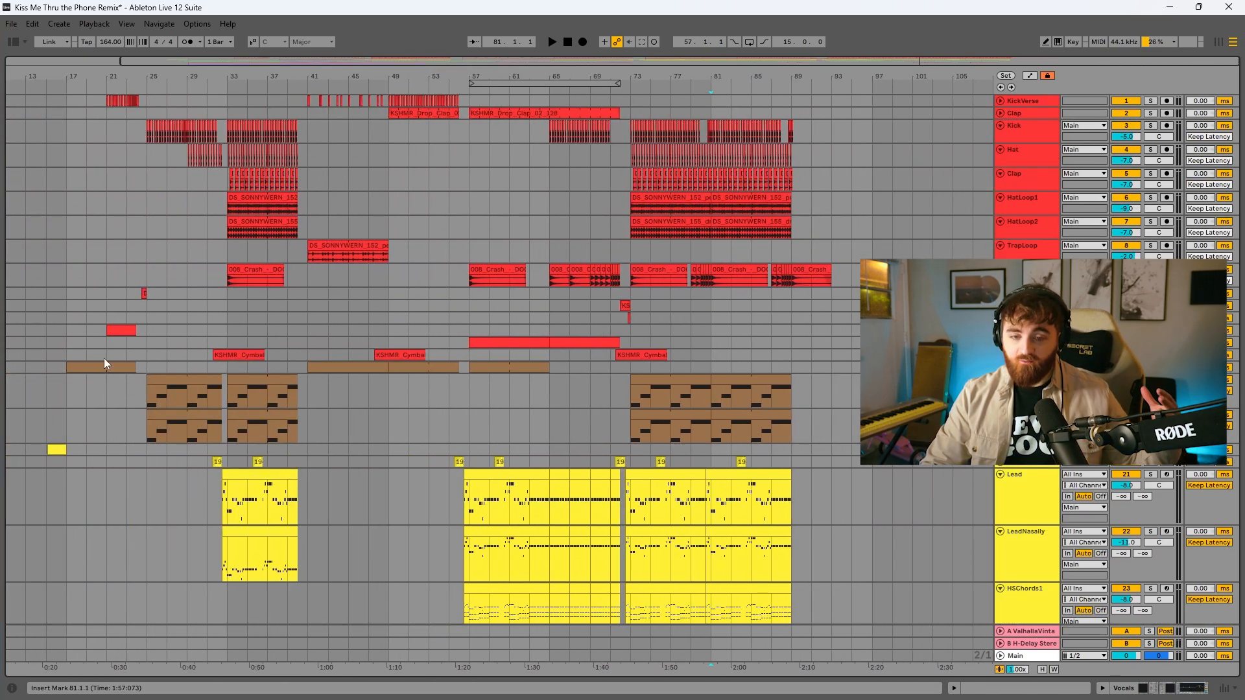
pyautogui.moveTo(71, 399); pyautogui.dragTo(398, 402)
pyautogui.moveTo(473, 396); pyautogui.dragTo(605, 403)
pyautogui.click(632, 396)
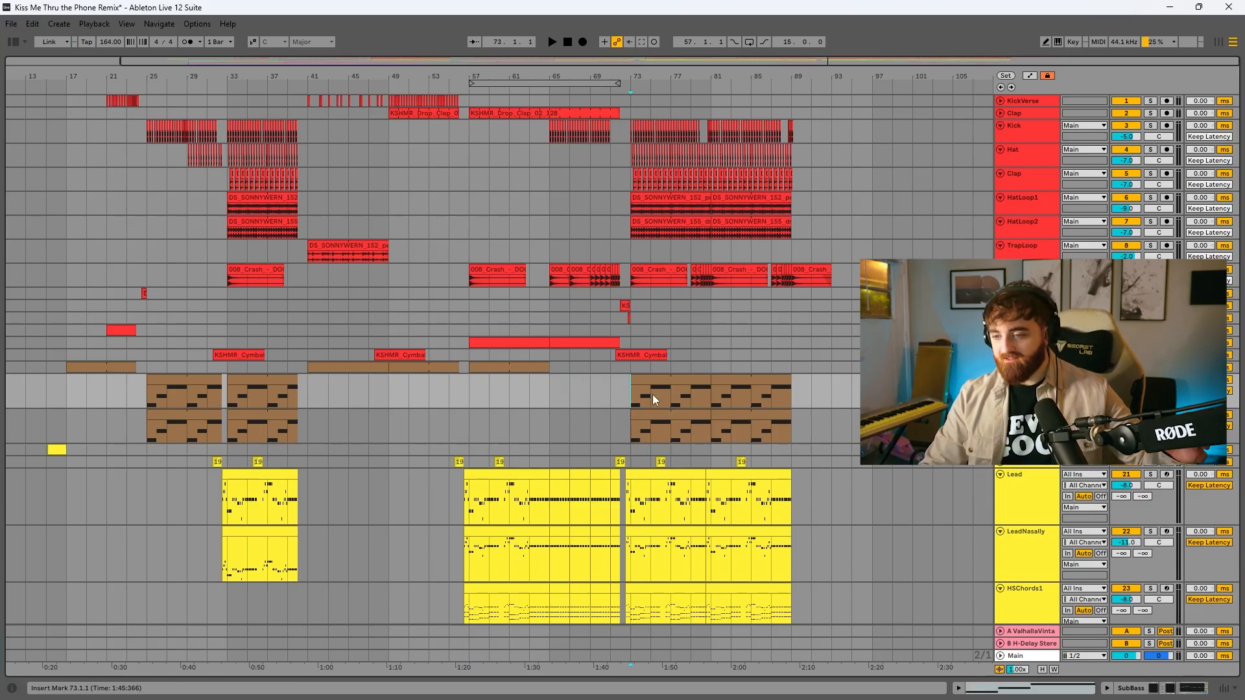
pyautogui.moveTo(717, 396); pyautogui.dragTo(795, 387)
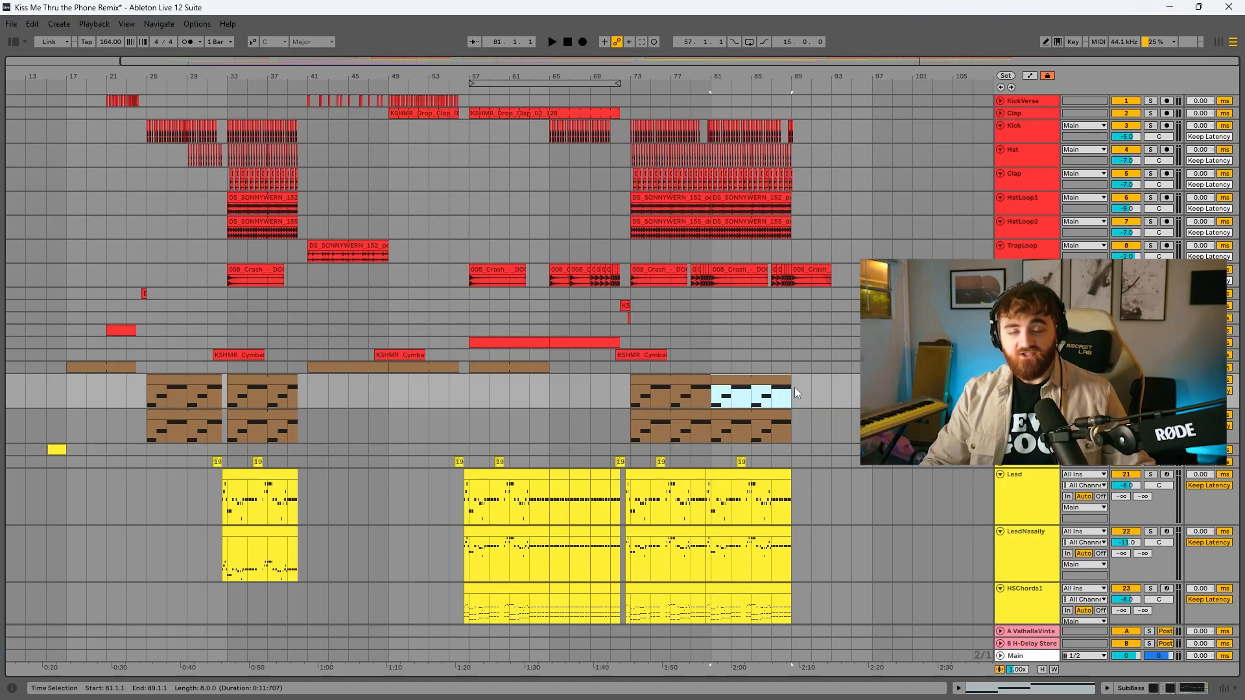